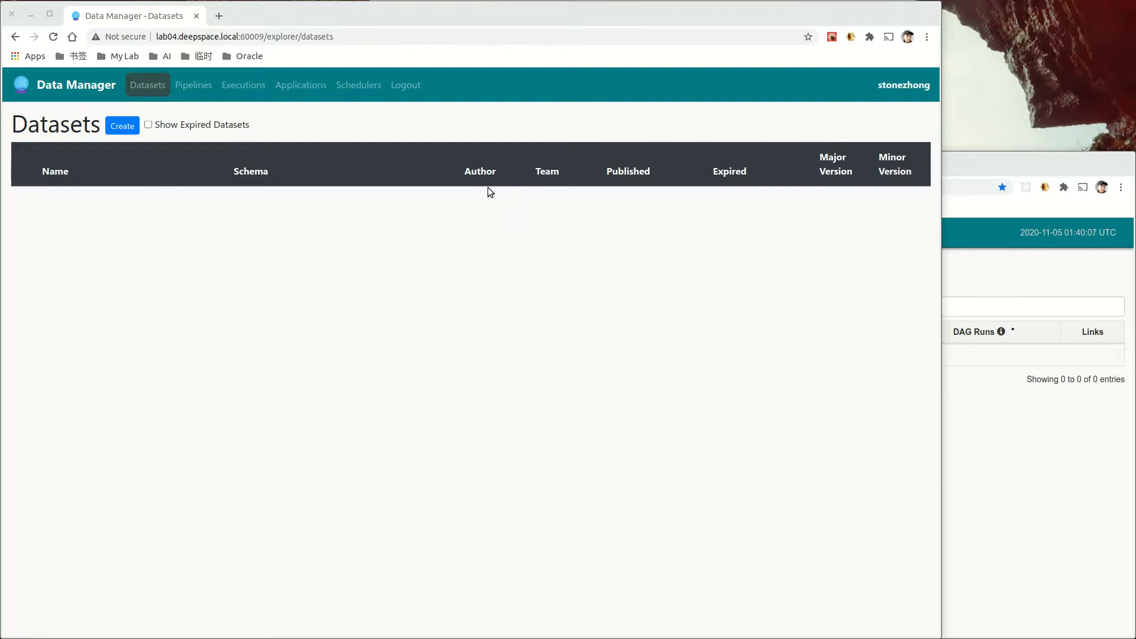
# Step: Start a new application named "Import Trading Data" and set its team to "trading"
pyautogui.click(300, 85)
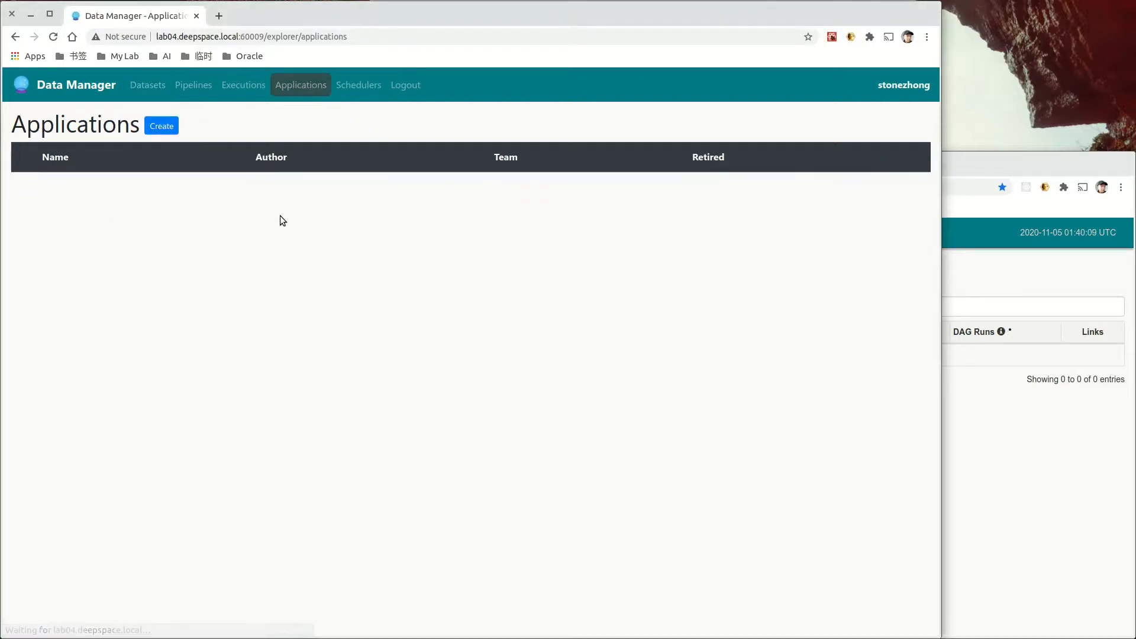
pyautogui.click(162, 126)
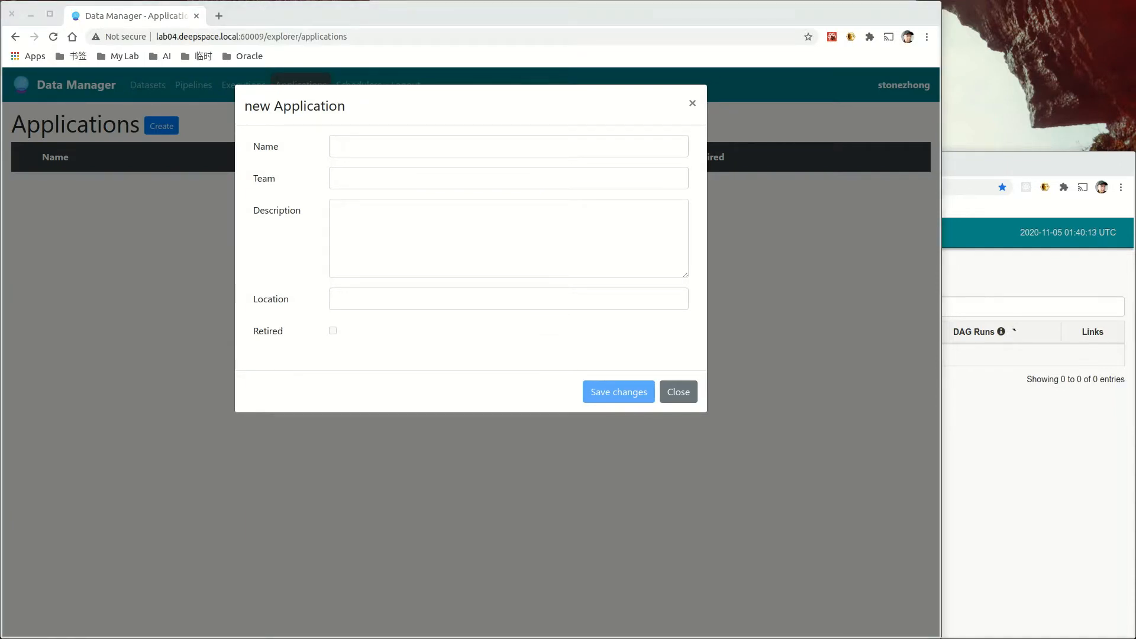
pyautogui.click(361, 149)
pyautogui.click(381, 264)
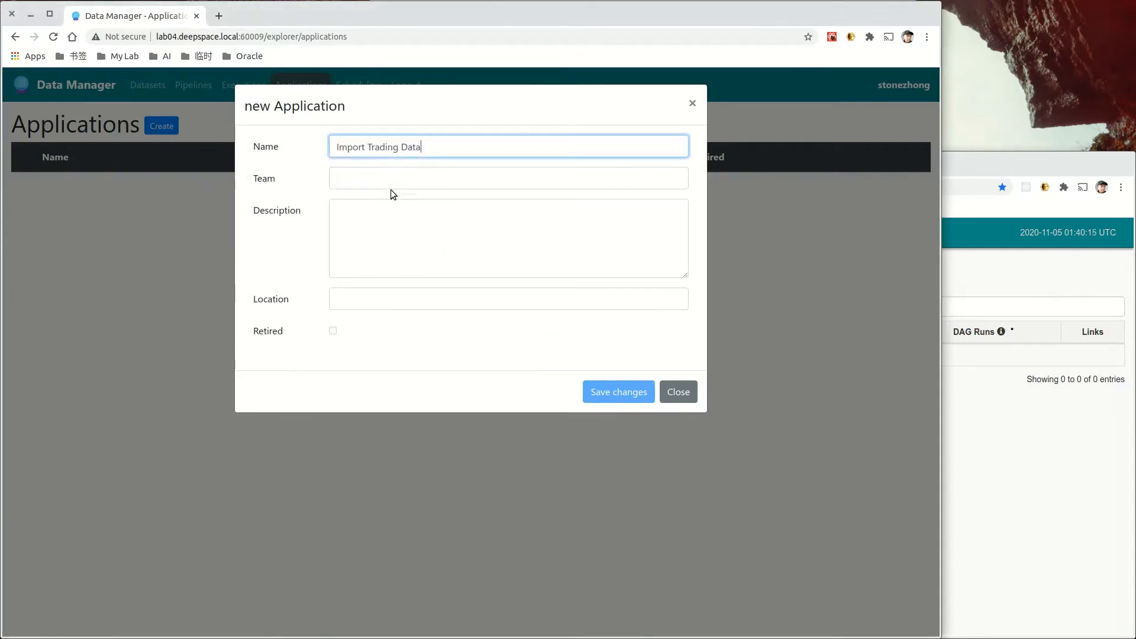
pyautogui.hotkey('alt', 'Tab')
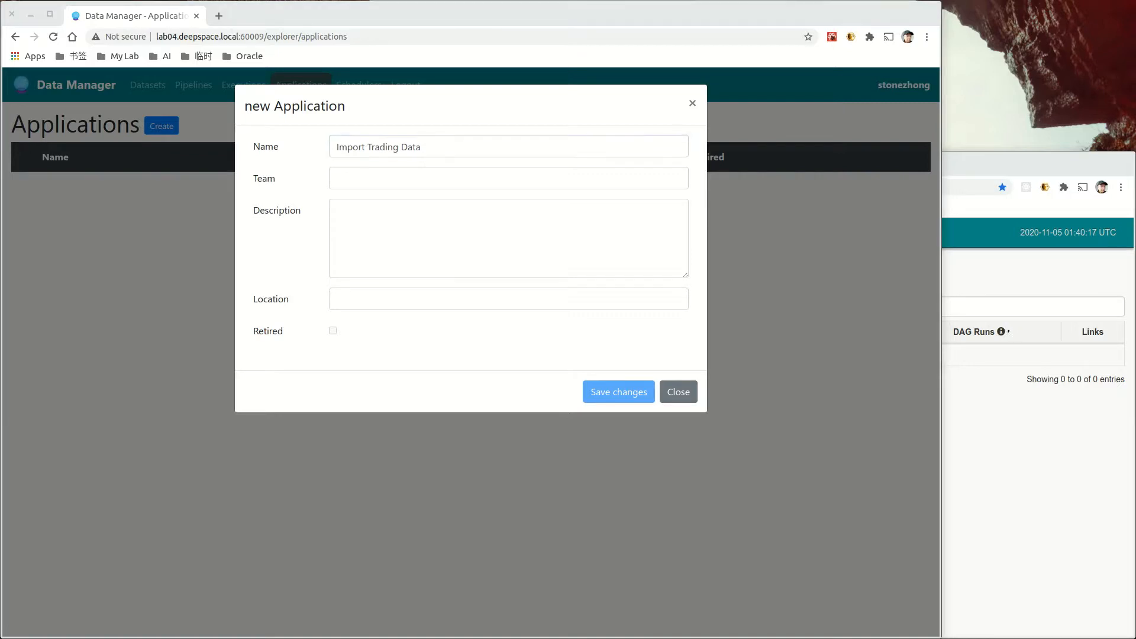
pyautogui.click(355, 178)
pyautogui.write('Trading')
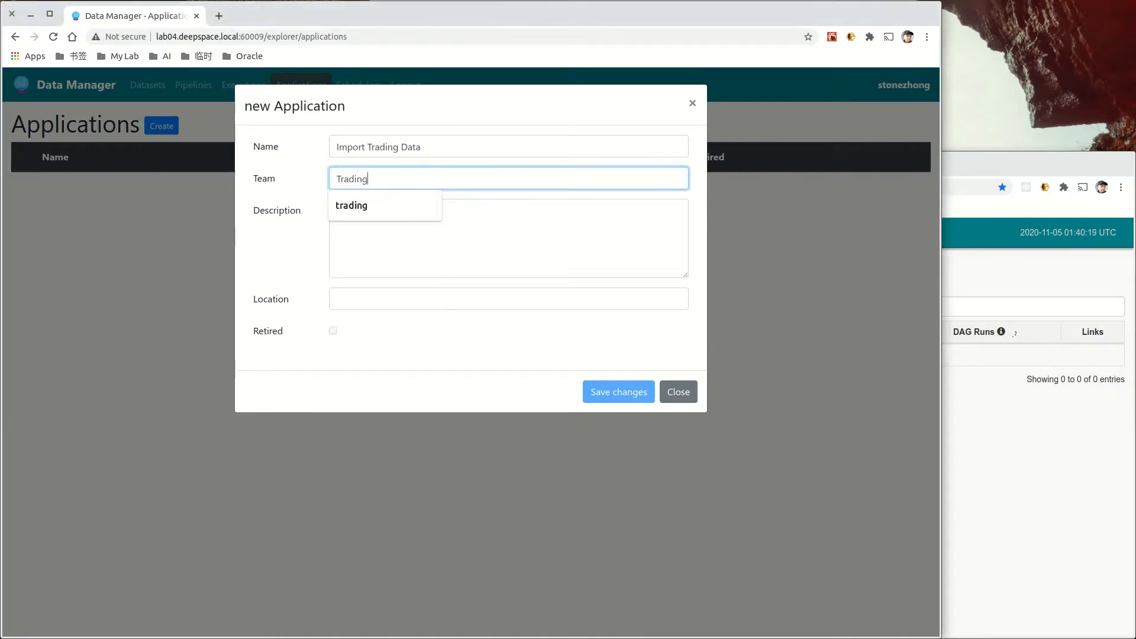
pyautogui.press('Home')
pyautogui.press('Delete')
pyautogui.write('t\\')
pyautogui.press('BackSpace')
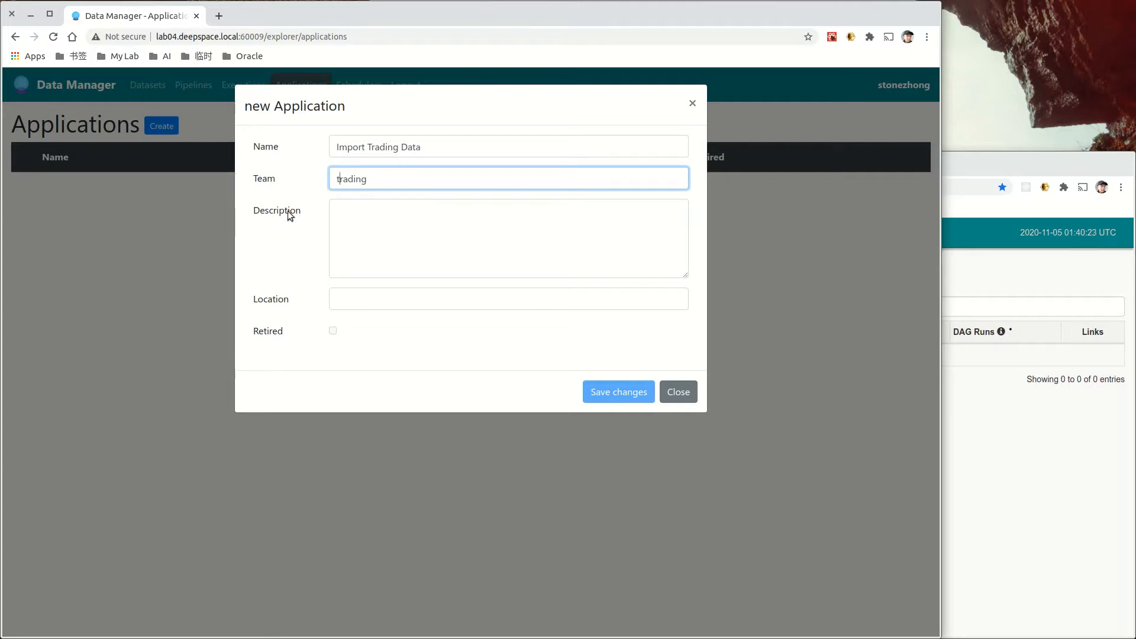
pyautogui.hotkey('alt', 'Tab')
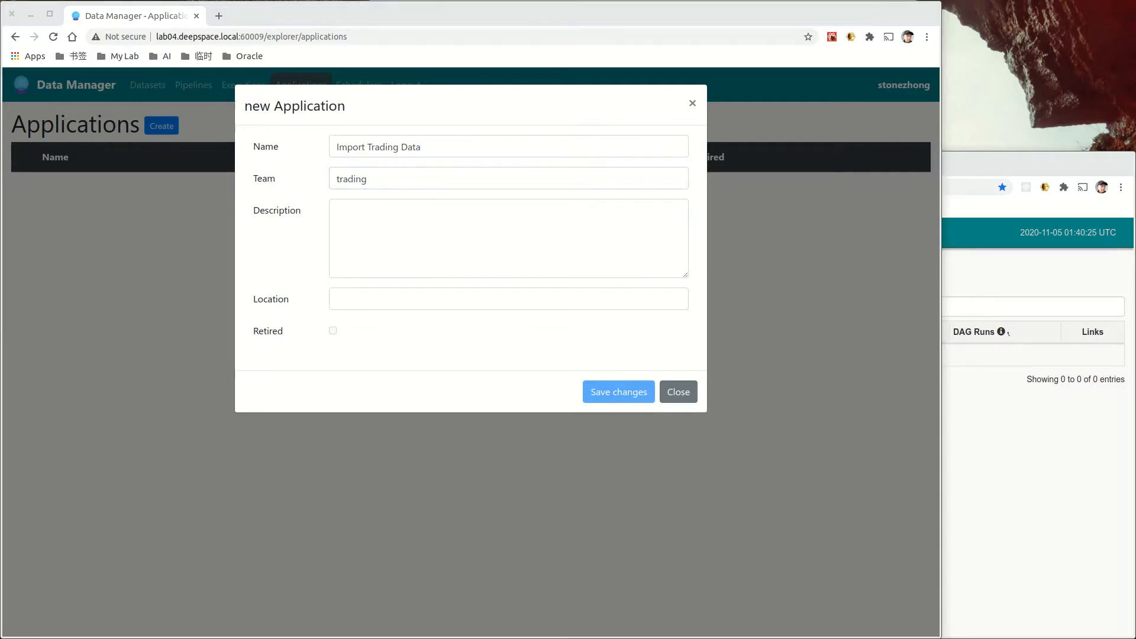
# Step: Describe the application as "Import daily trading data.", set its location to hdfs:////etl/apps/generate_trading_samples/1.0.0.0, and save it
pyautogui.click(472, 233)
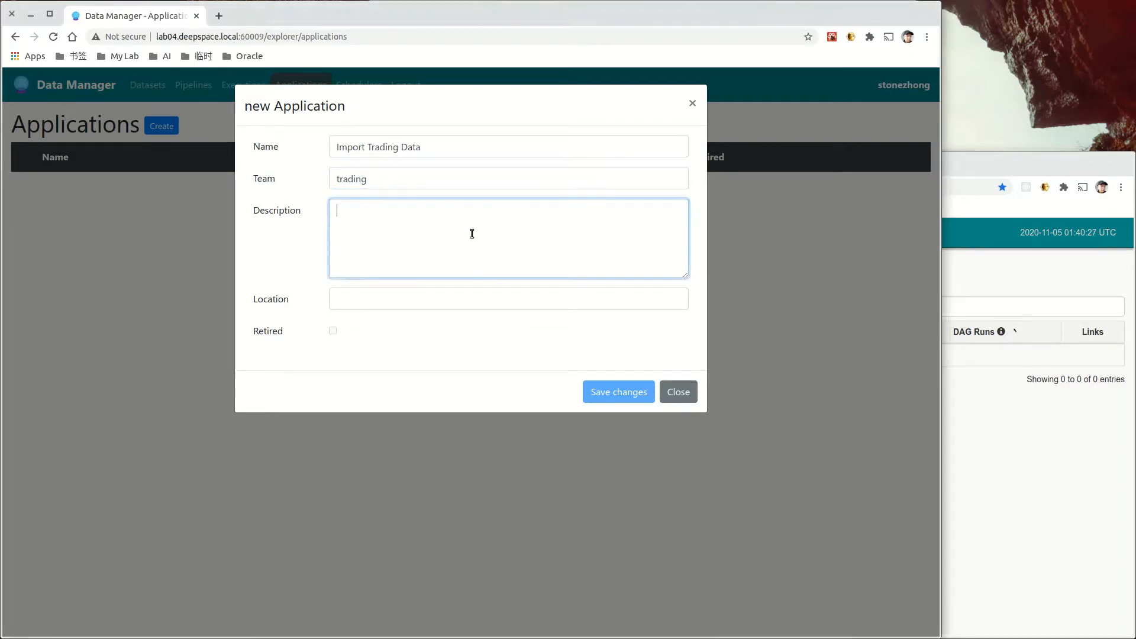
pyautogui.write('Import daily trading data.')
pyautogui.hotkey('alt', 'Tab')
pyautogui.click(382, 307)
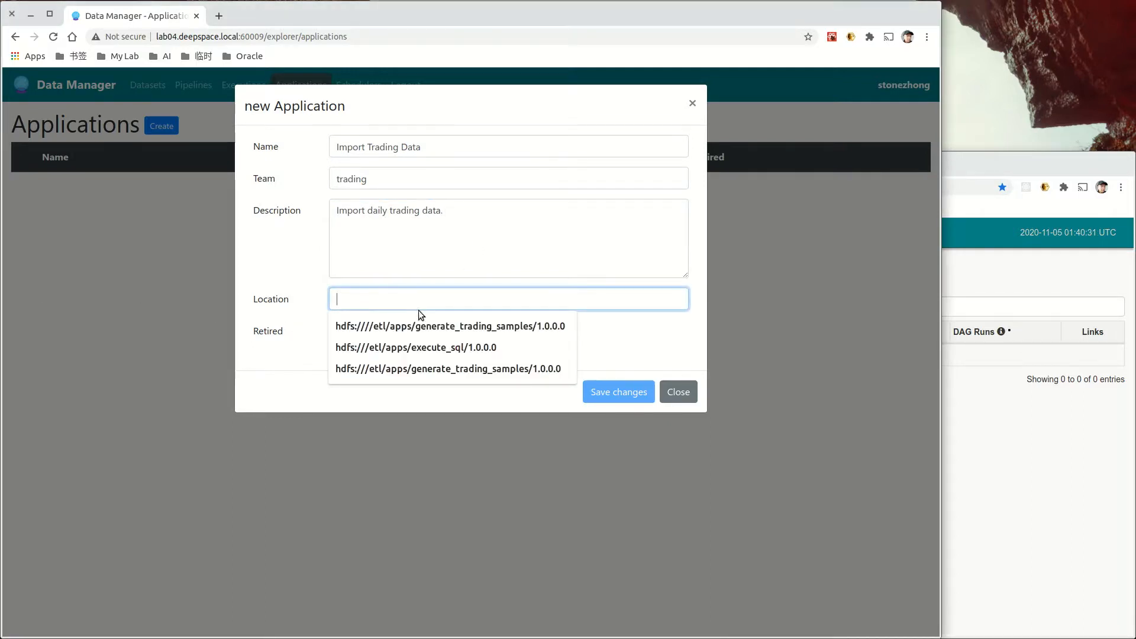
pyautogui.click(463, 361)
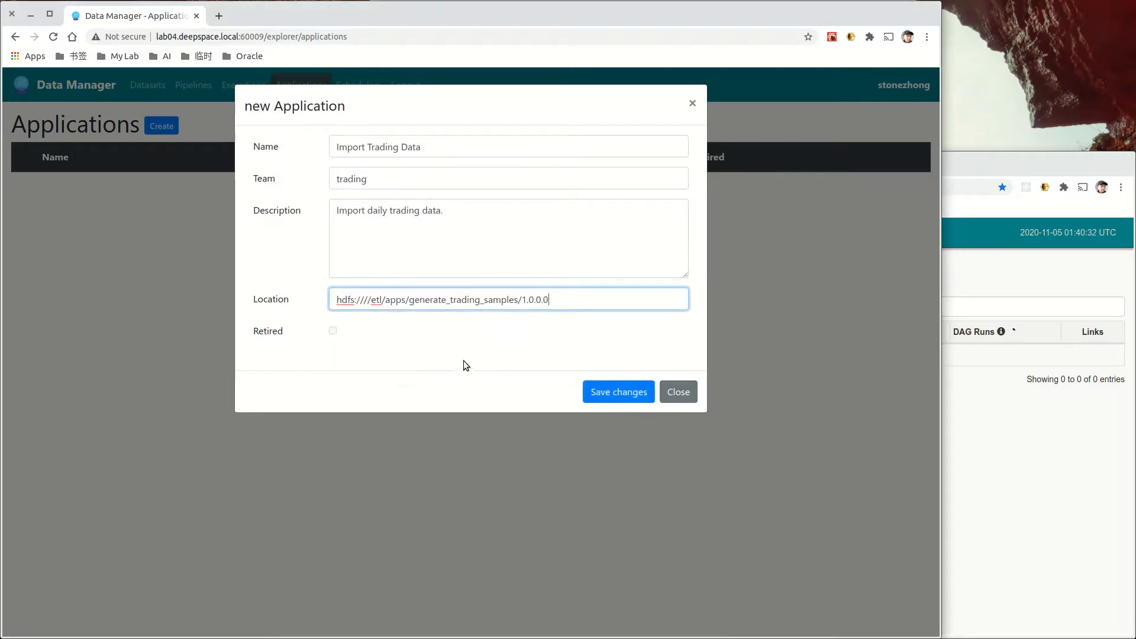
pyautogui.click(619, 392)
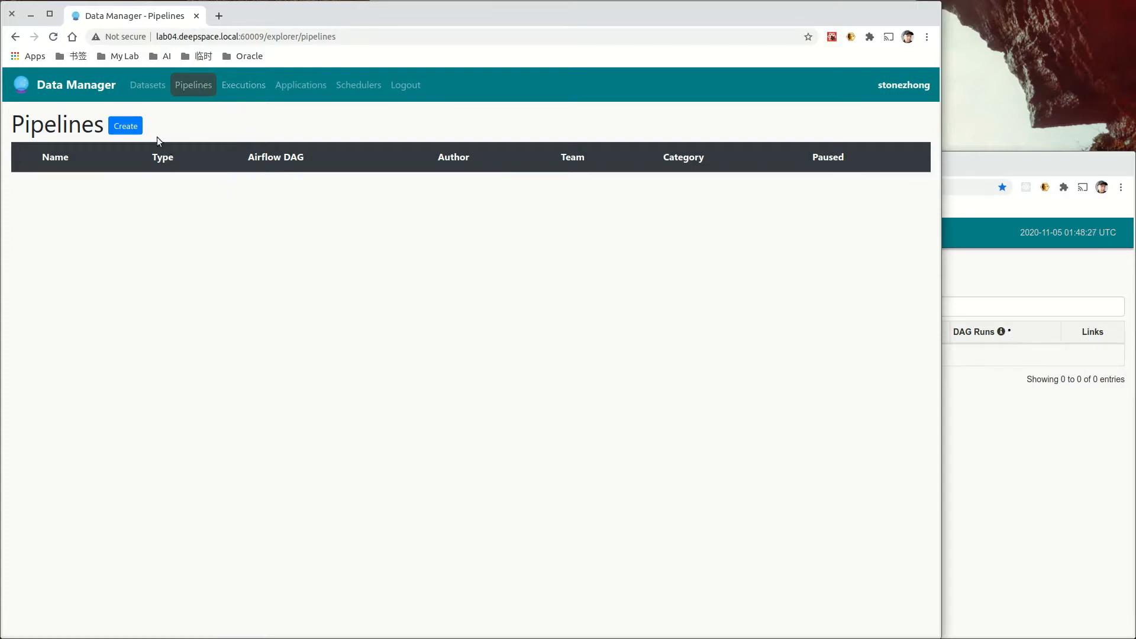
# Step: Start a new pipeline named import-trading-data with team trading, category daily-trading and description "Ingest daily trading data"
pyautogui.click(126, 127)
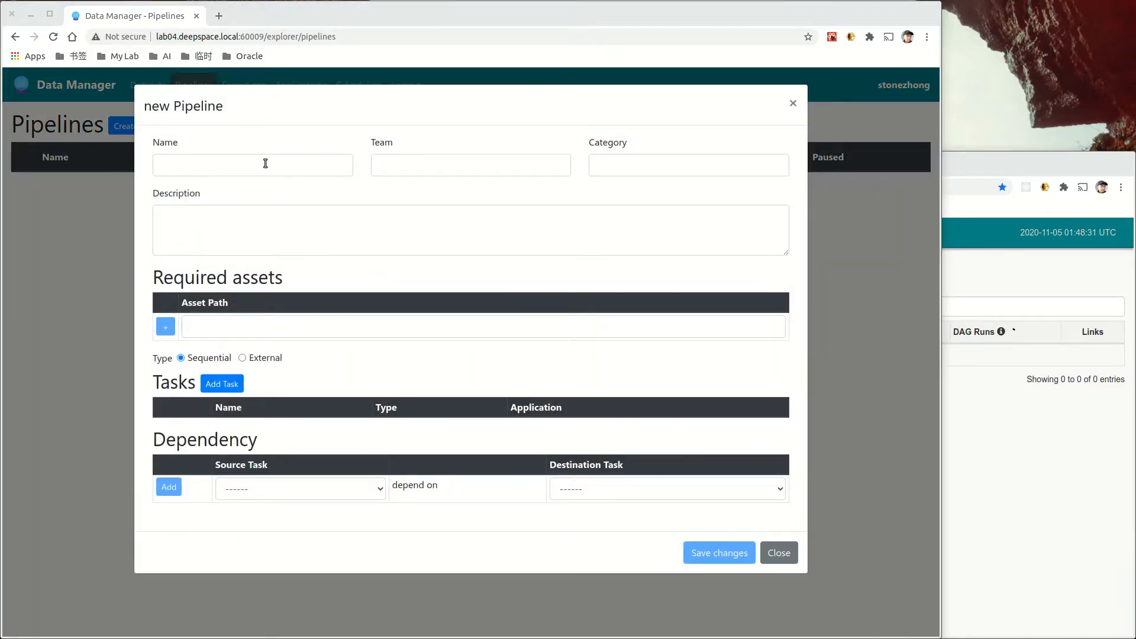
pyautogui.click(287, 173)
pyautogui.click(277, 192)
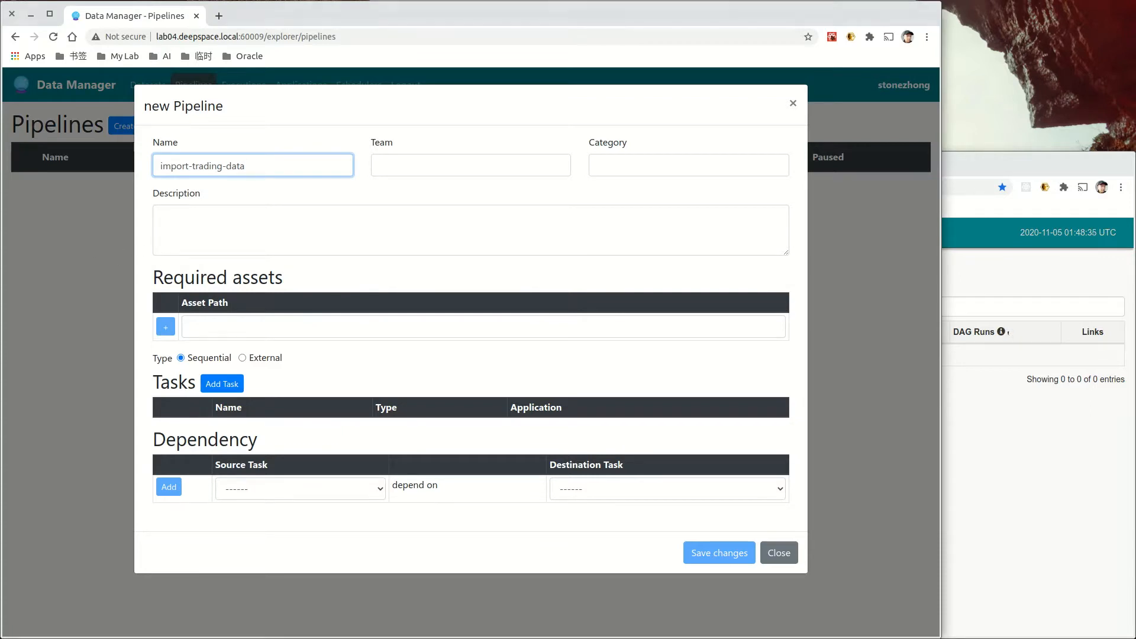
pyautogui.click(411, 165)
pyautogui.write('trading')
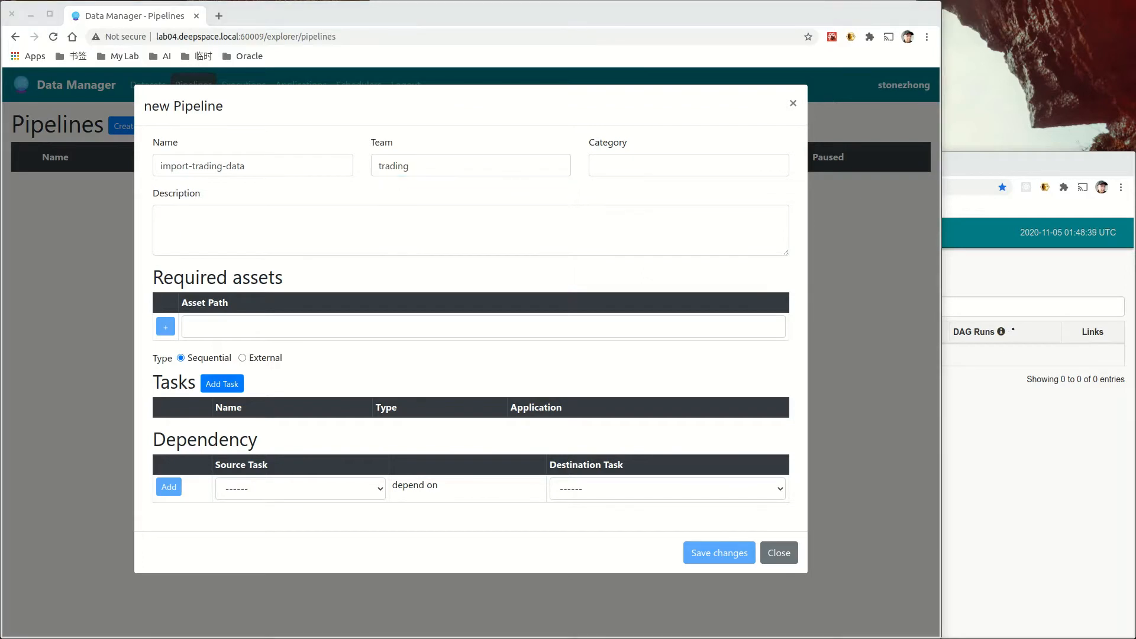
pyautogui.click(658, 167)
pyautogui.click(623, 213)
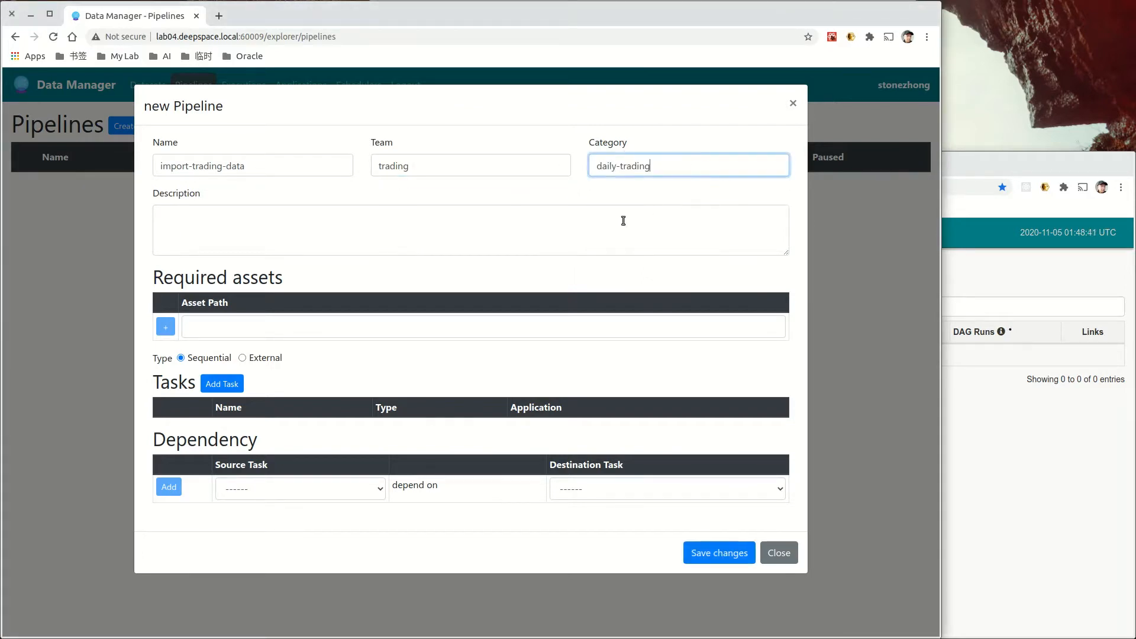
pyautogui.click(284, 236)
pyautogui.write('Ingest daily trading data')
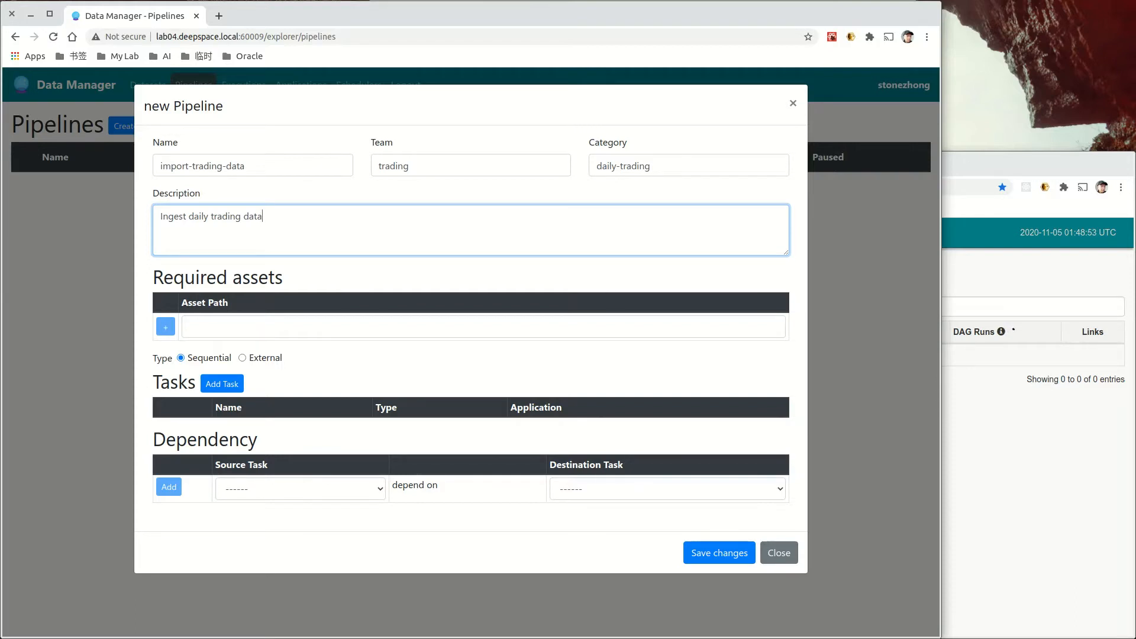
# Step: Add a dummy task named "begin" to the new pipeline and save the task
pyautogui.click(222, 384)
pyautogui.click(295, 171)
pyautogui.write('begin')
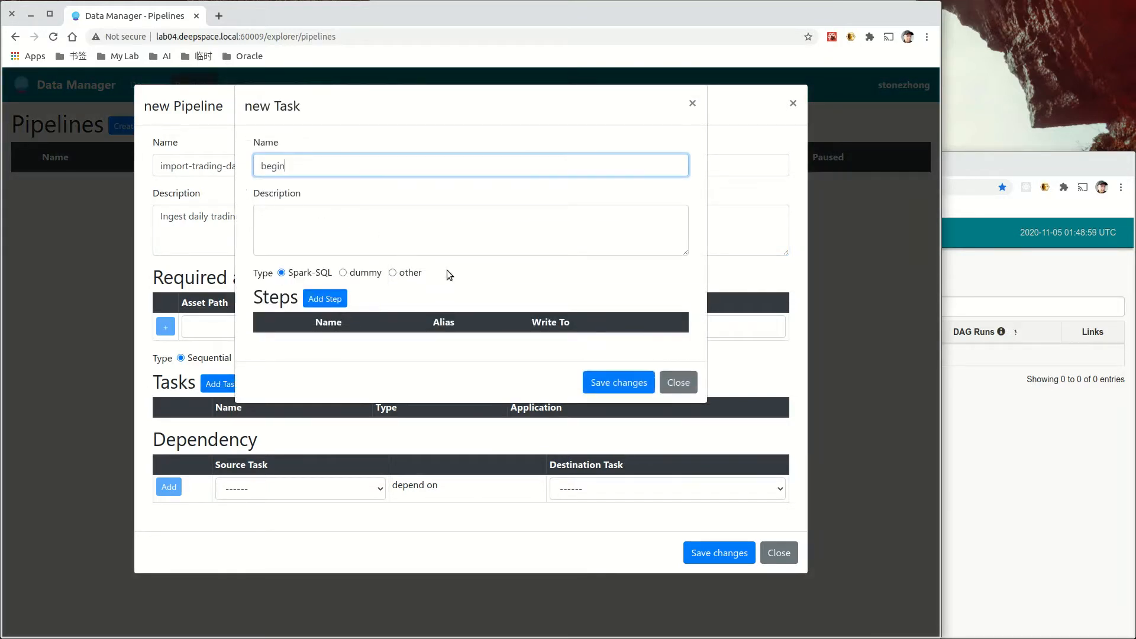
pyautogui.click(343, 273)
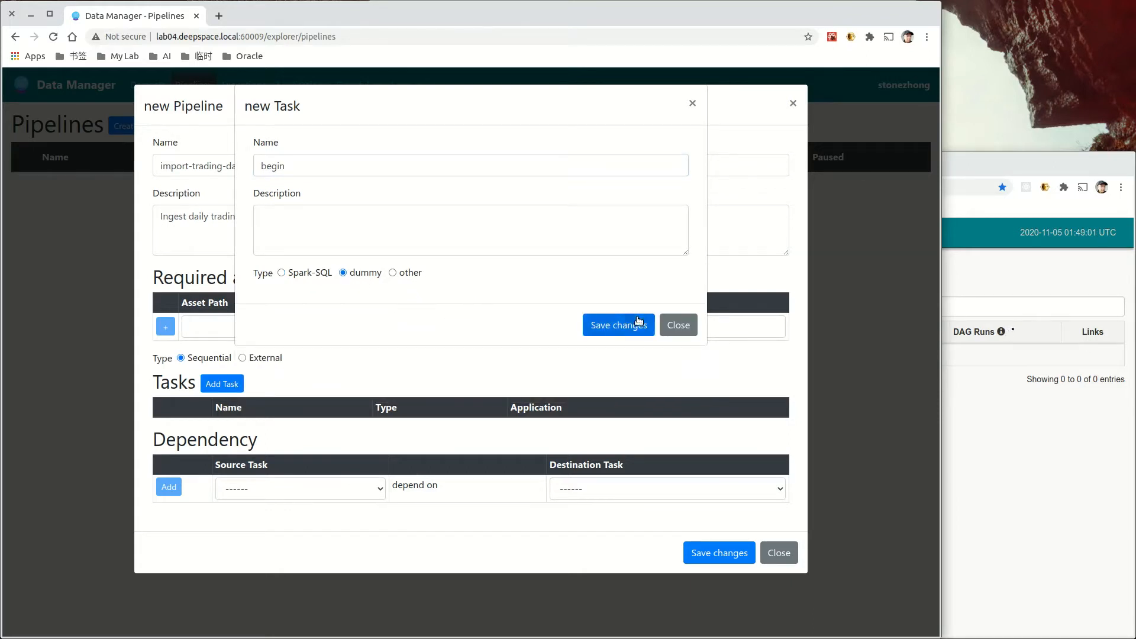
pyautogui.click(617, 324)
# Step: Start a new task named import-trading-data-nasdaq of type other, using the Import Trading Data application
pyautogui.click(229, 384)
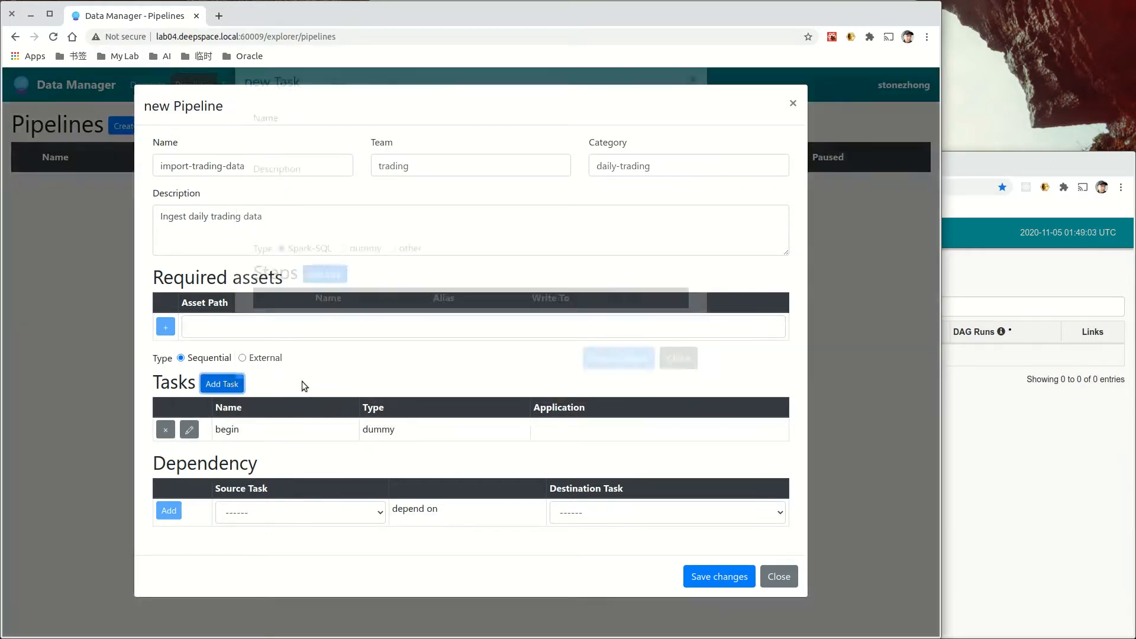
pyautogui.click(284, 165)
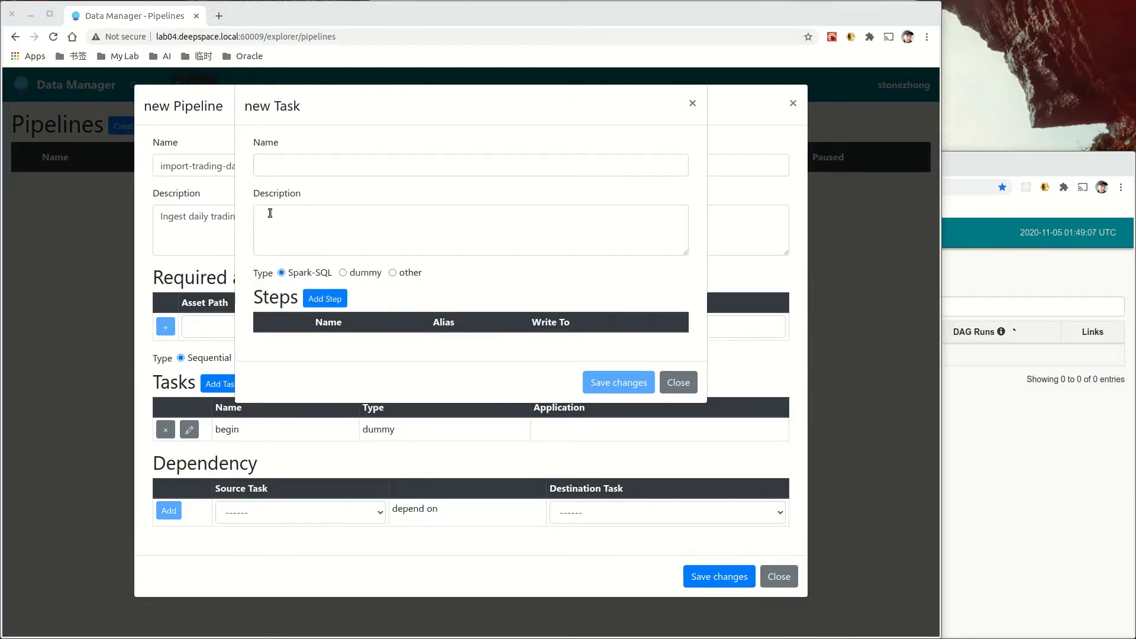
pyautogui.click(318, 167)
pyautogui.write('import-trading-data-nasdaq')
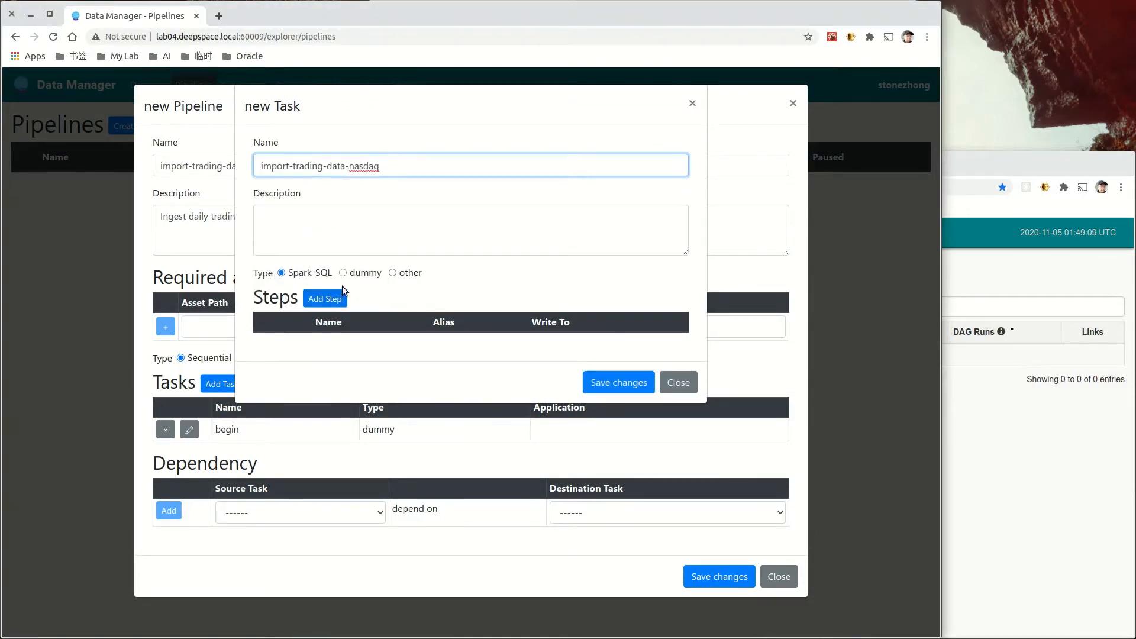
pyautogui.click(393, 275)
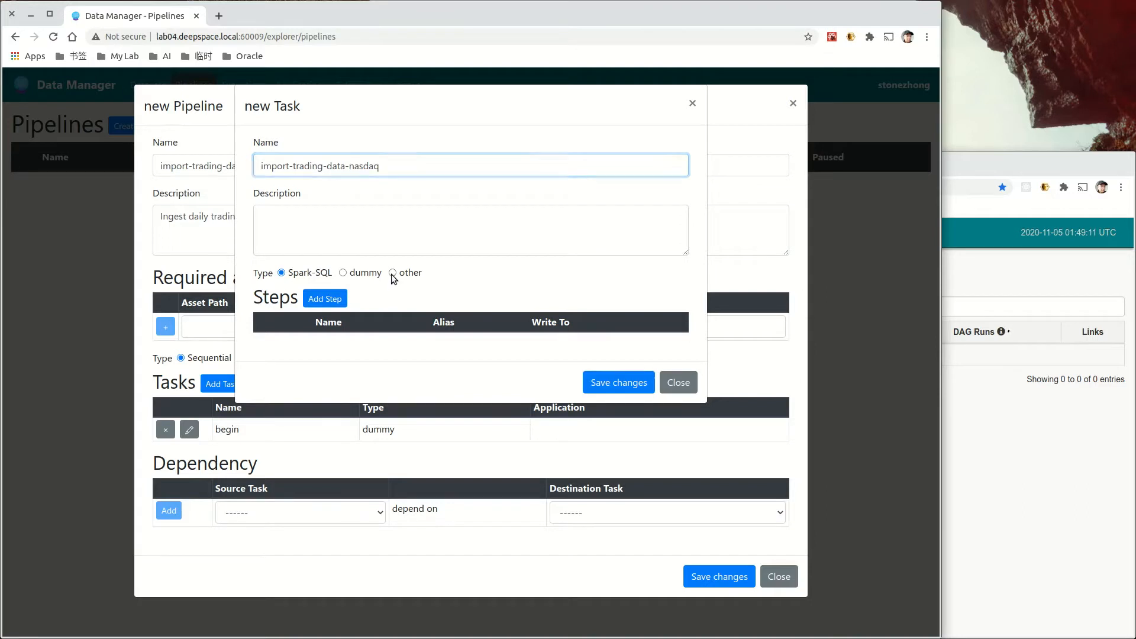
pyautogui.click(362, 312)
pyautogui.click(378, 342)
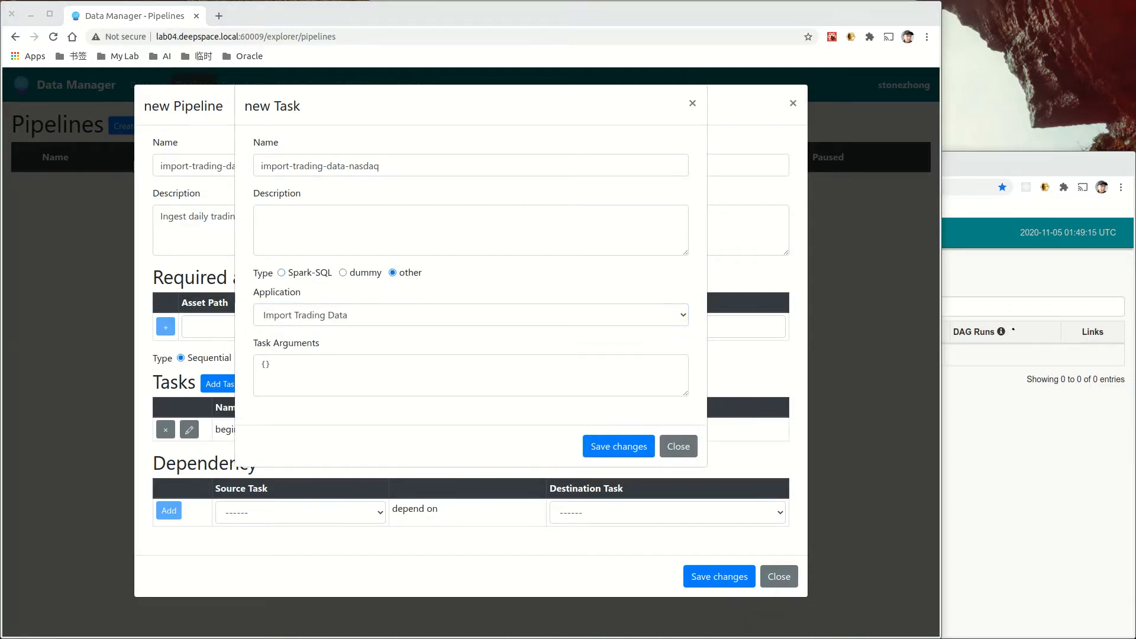
# Step: Set the NASDAQ import task's arguments to {"market": "NASDAQ"} and save the task
pyautogui.click(398, 378)
pyautogui.hotkey('ctrl', 'a')
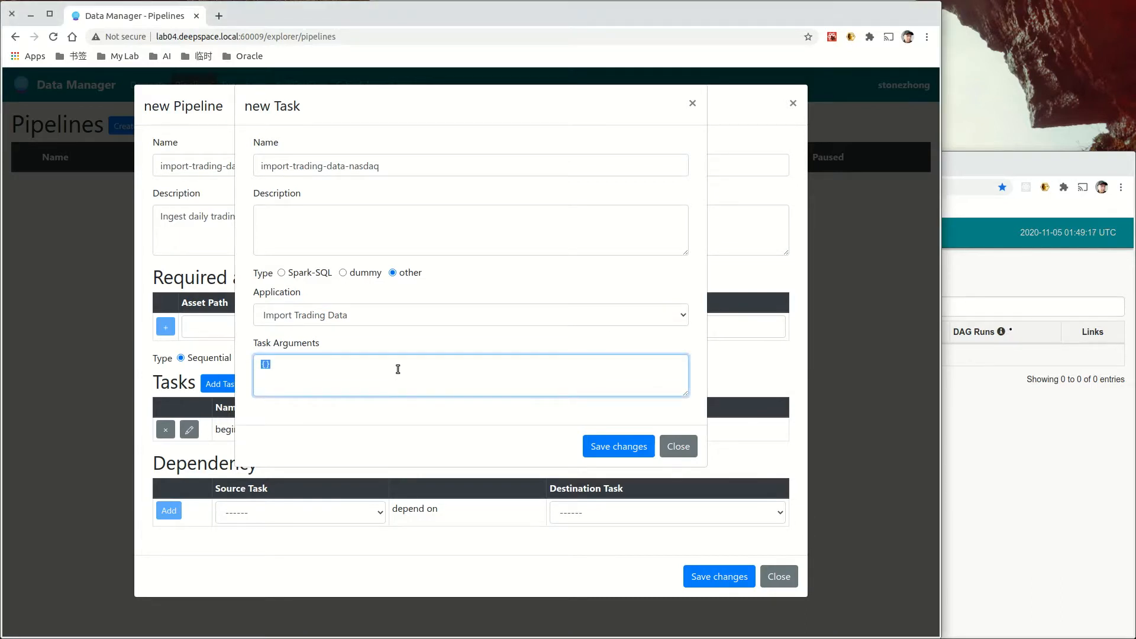
pyautogui.write('{"market": "NASDAQ"}')
pyautogui.click(619, 446)
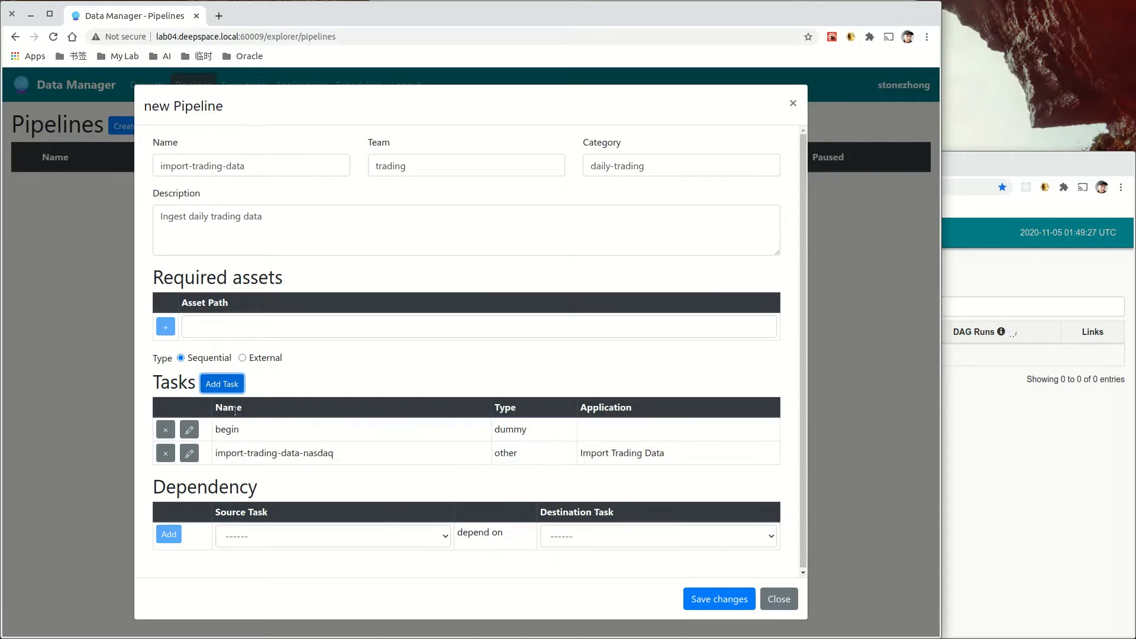
# Step: Start a new task named import-trading-data-nyse of type other, using the Import Trading Data application
pyautogui.click(231, 385)
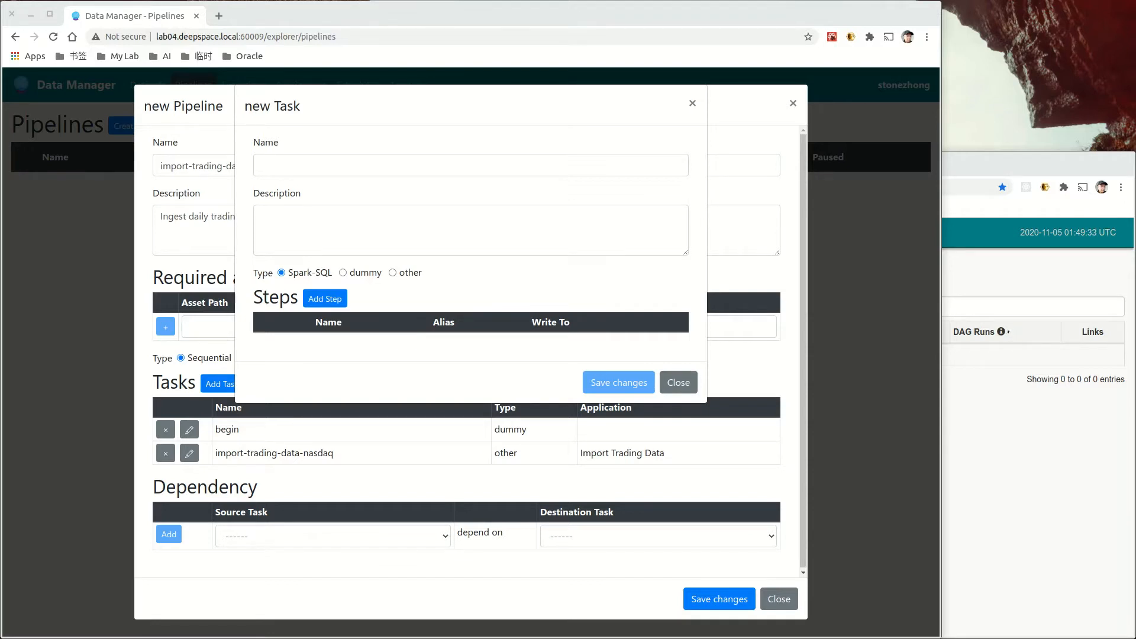
pyautogui.click(323, 164)
pyautogui.write('import-trading-data-nyse')
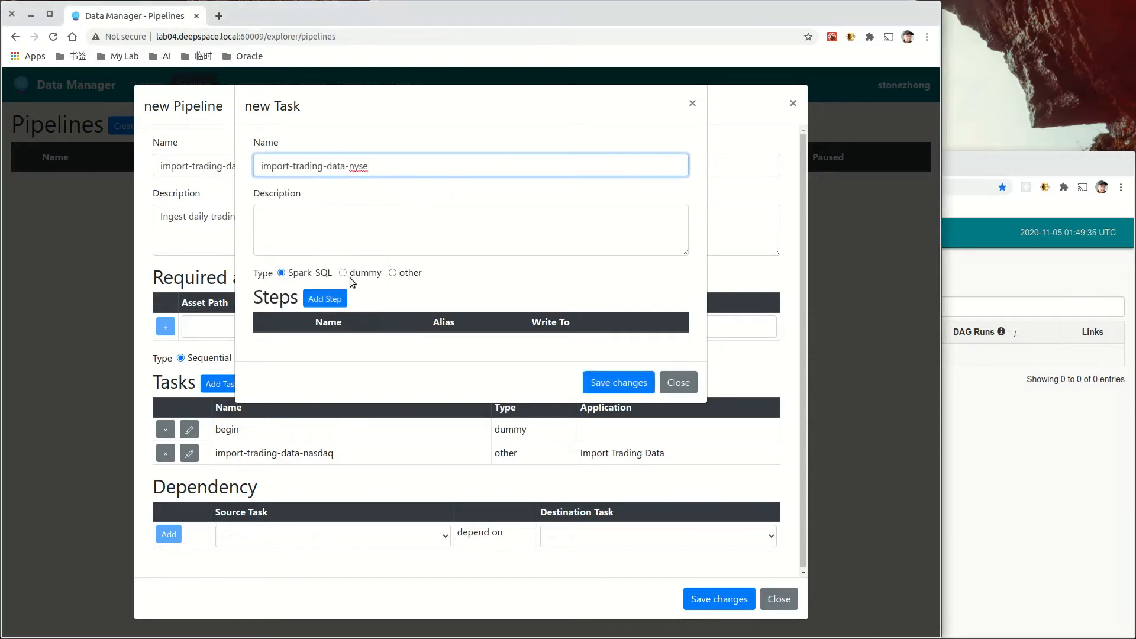
pyautogui.click(394, 272)
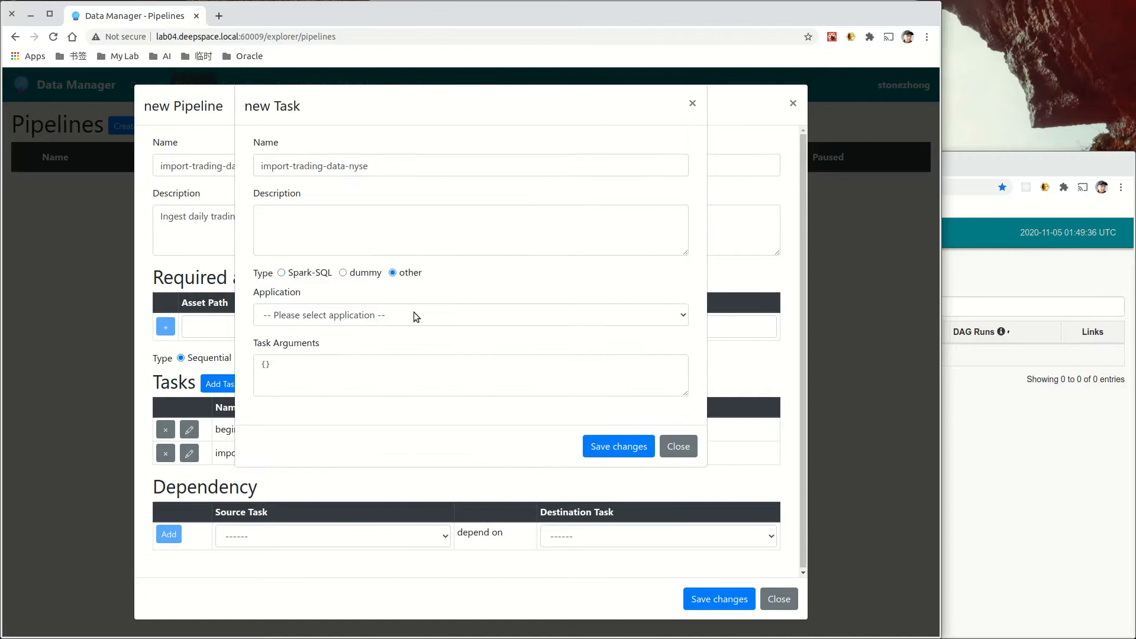
pyautogui.click(341, 315)
pyautogui.click(367, 343)
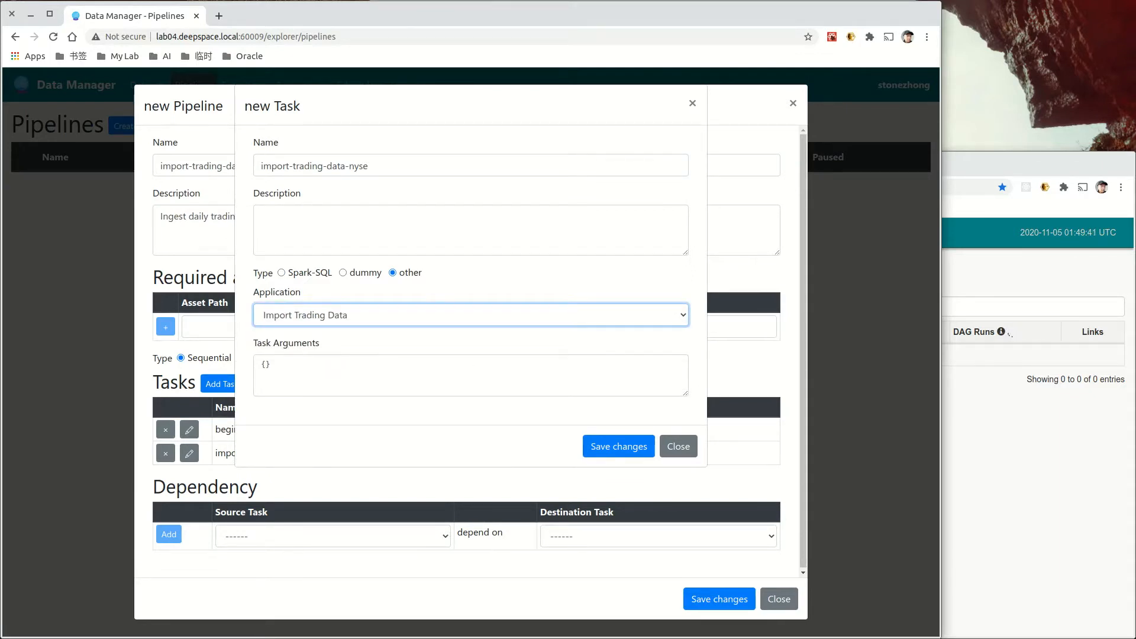
pyautogui.click(1010, 332)
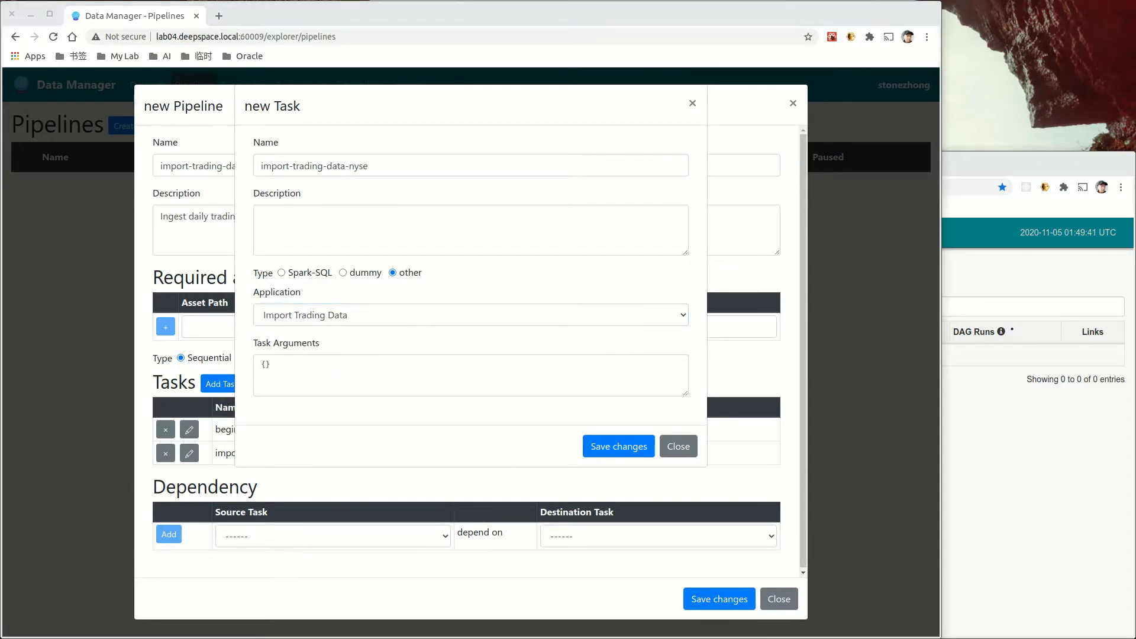
# Step: Set the NYSE import task's arguments to {"market": "NYSE"} and save the task
pyautogui.click(345, 374)
pyautogui.hotkey('ctrl', 'a')
pyautogui.write('{"market": "NYSE"}')
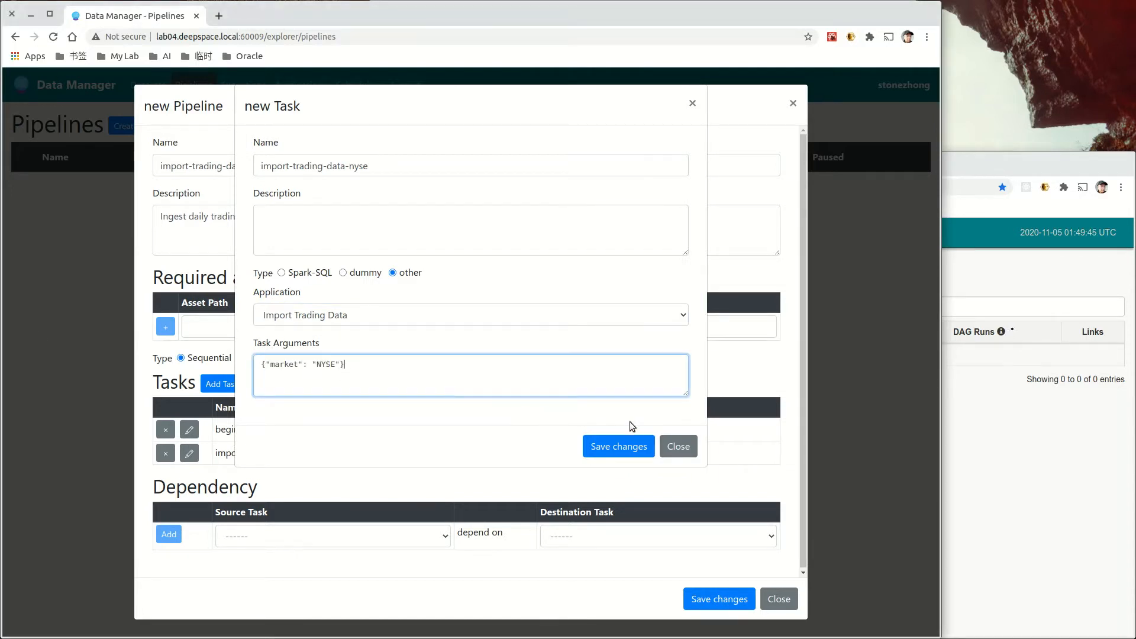
pyautogui.click(639, 446)
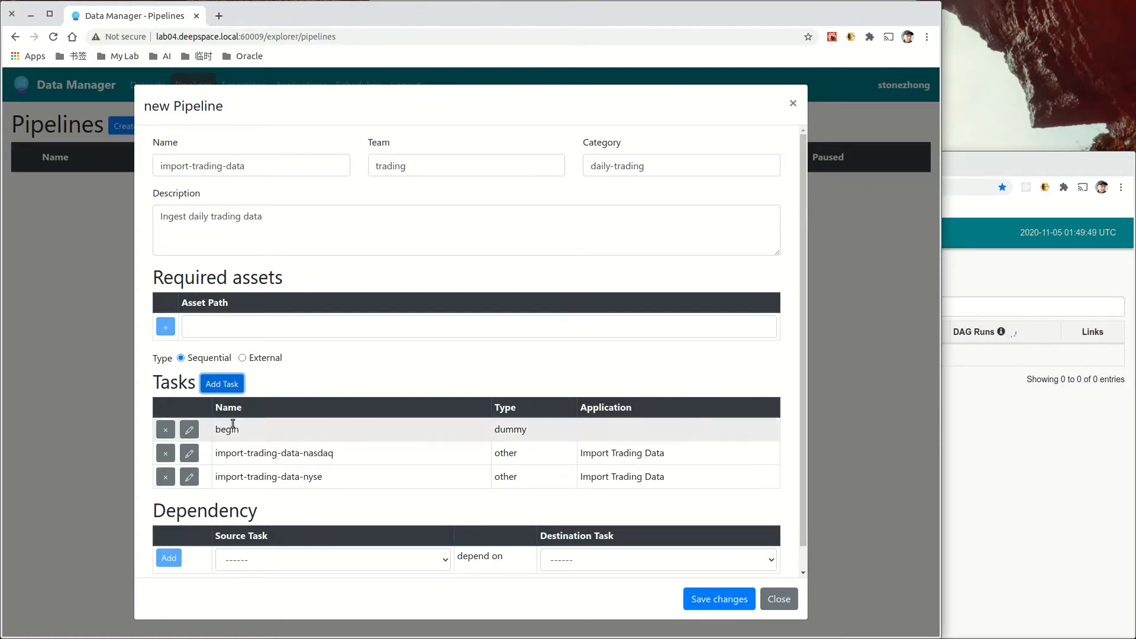
# Step: Add a task named import-trading-data-create-view of type other, using the Import Trading Data application, and save it
pyautogui.click(228, 387)
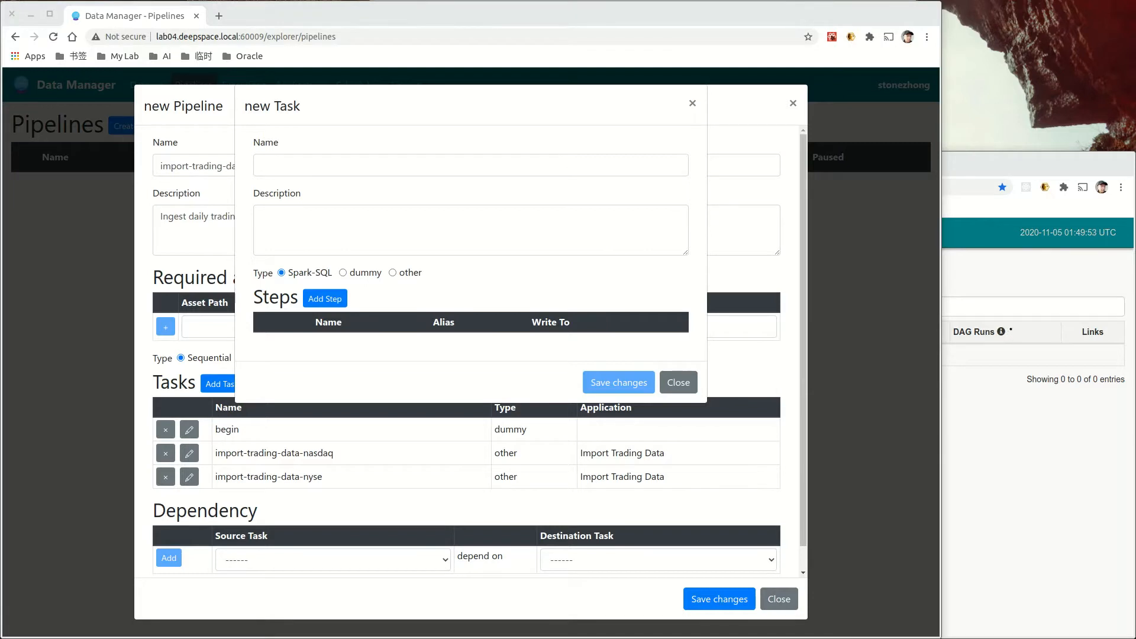
pyautogui.click(332, 167)
pyautogui.write('import-trading-data-create-view')
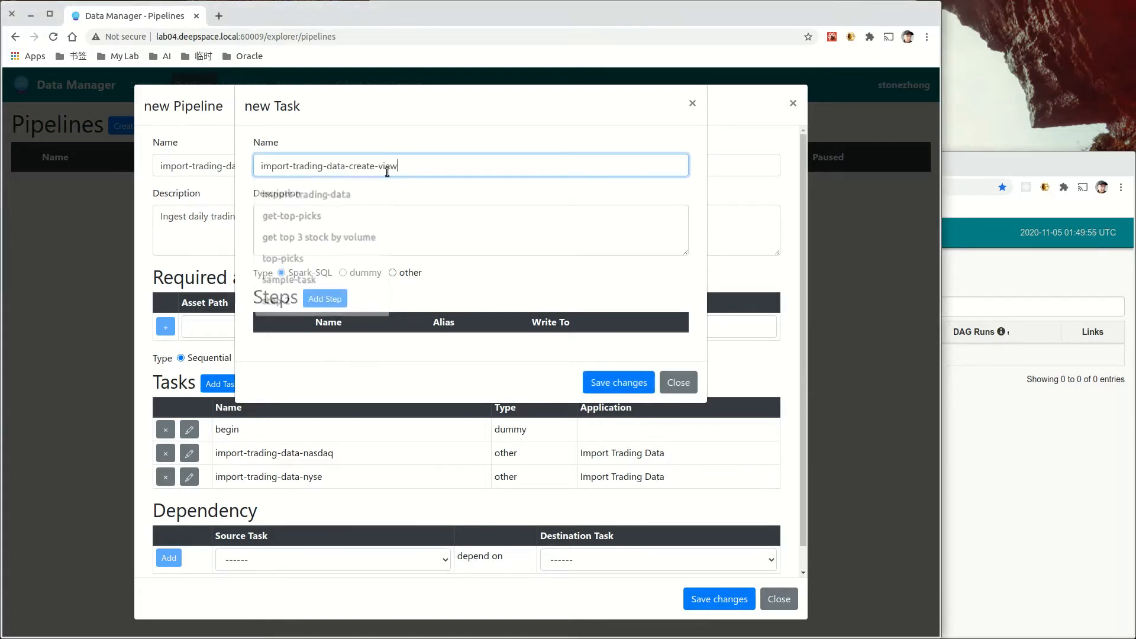
pyautogui.click(392, 273)
pyautogui.click(339, 313)
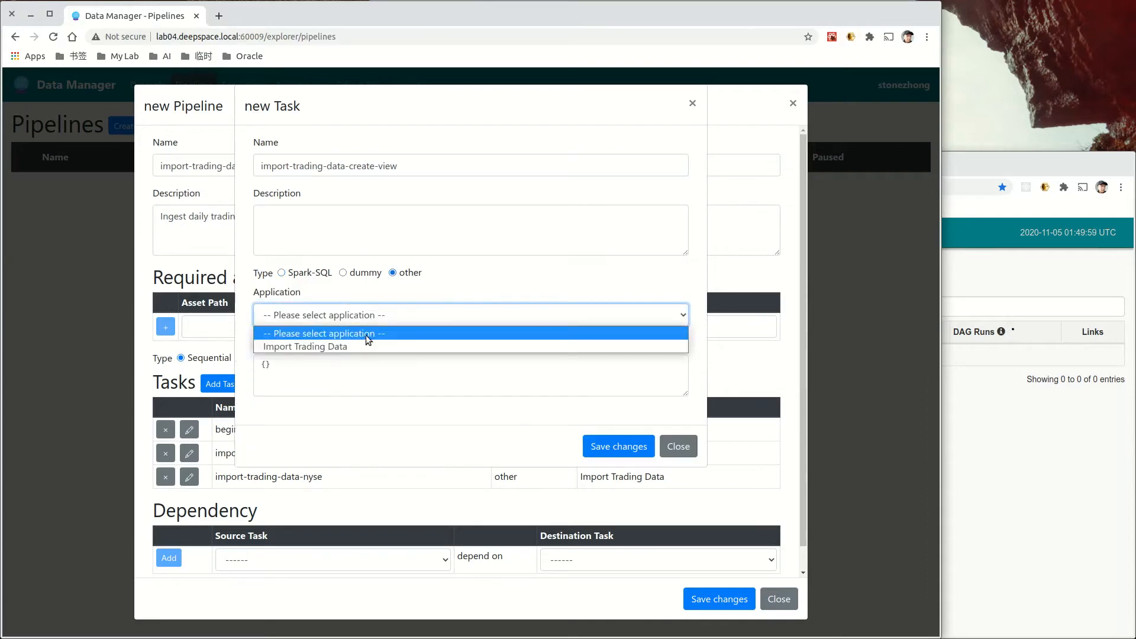
pyautogui.click(359, 346)
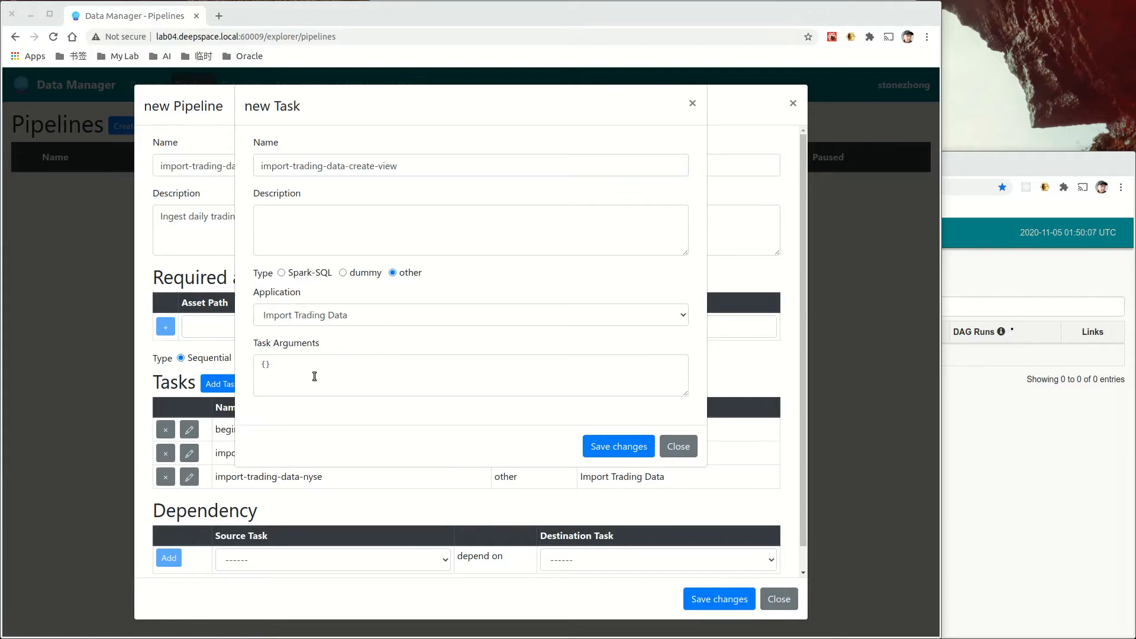
pyautogui.click(638, 453)
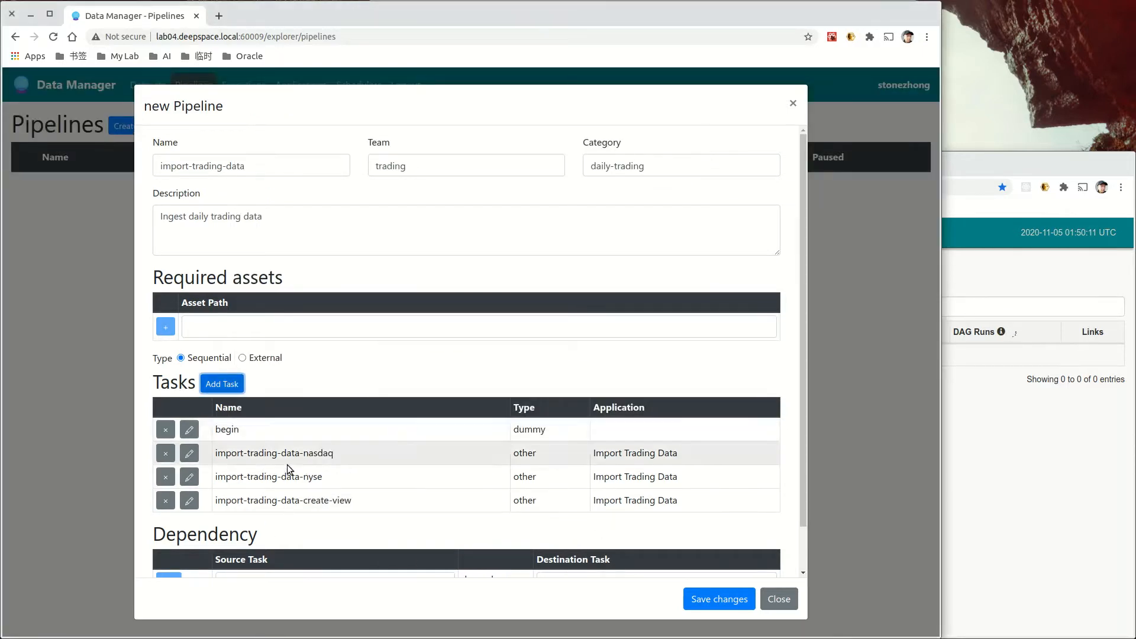
# Step: Add a dependency making import-trading-data-nasdaq depend on begin
pyautogui.scroll(-1, 335, 438)
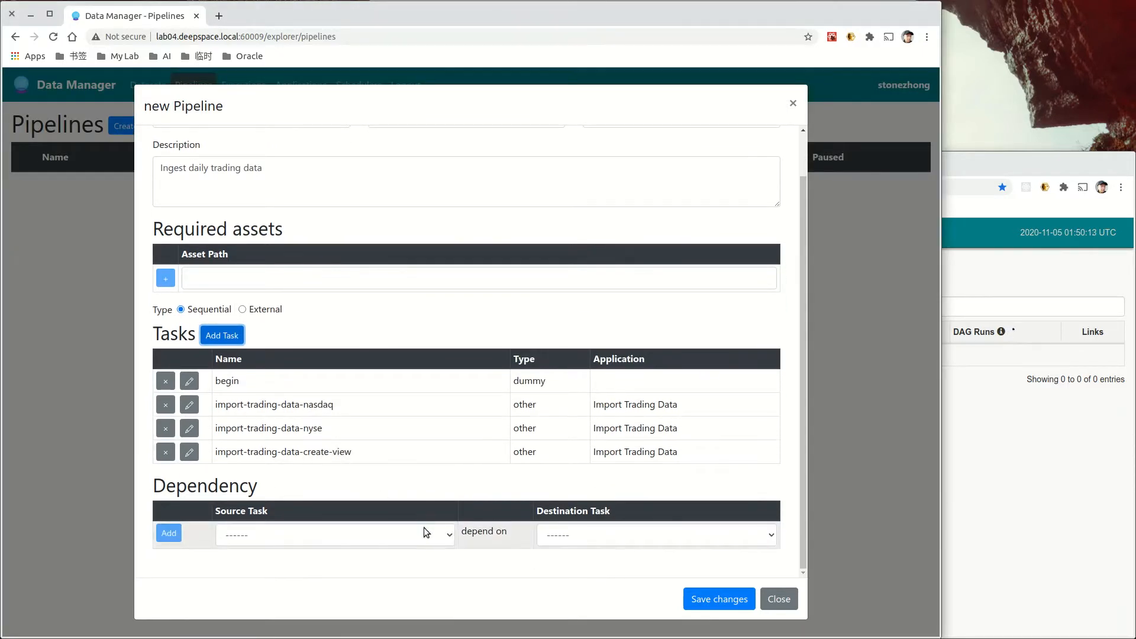
pyautogui.click(352, 536)
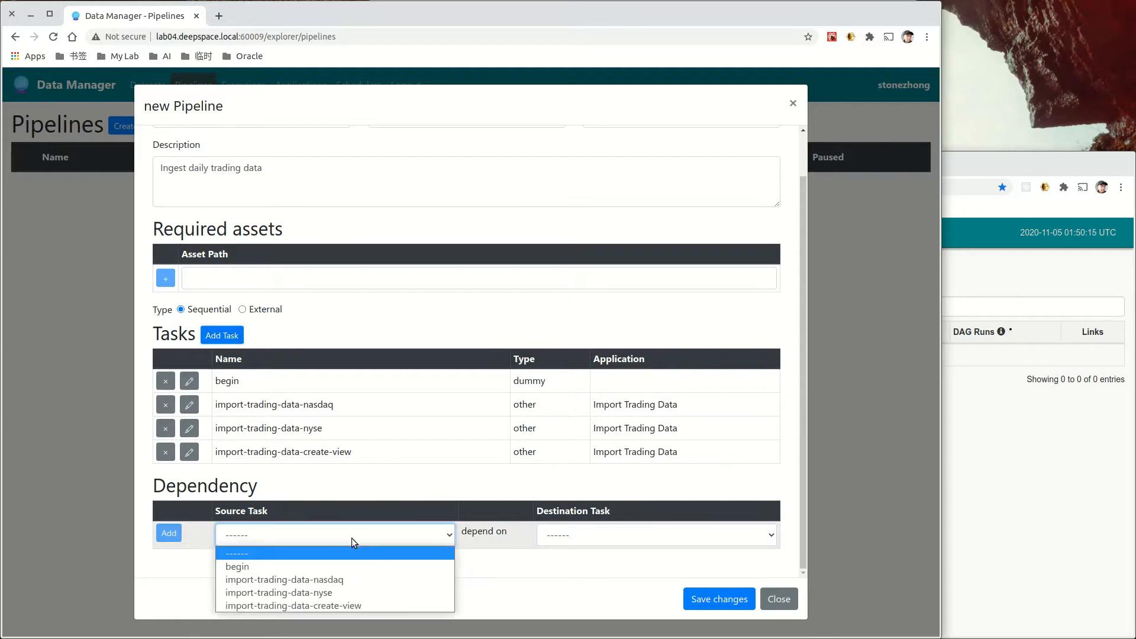
pyautogui.click(363, 579)
pyautogui.click(584, 535)
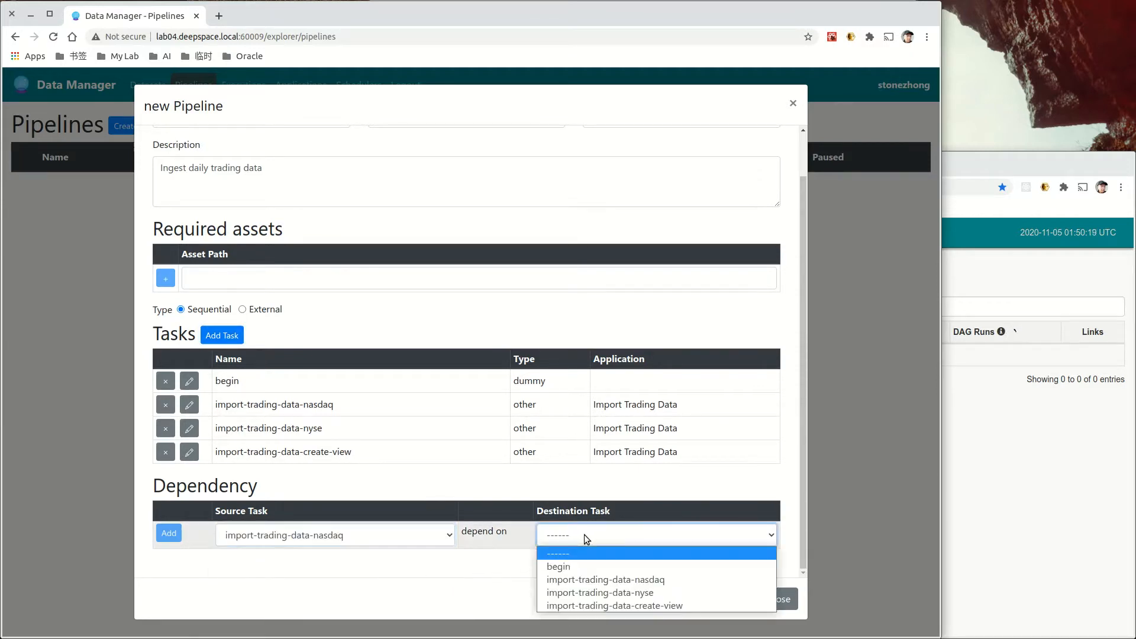
pyautogui.click(595, 567)
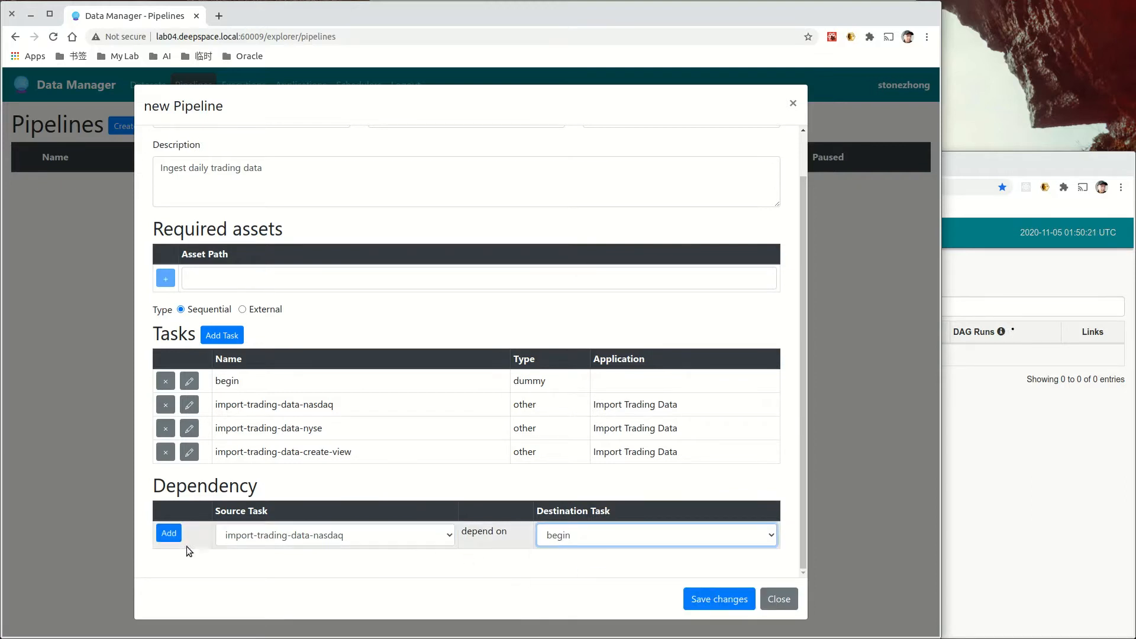
pyautogui.click(176, 534)
# Step: Add a dependency making import-trading-data-nyse depend on begin
pyautogui.click(307, 561)
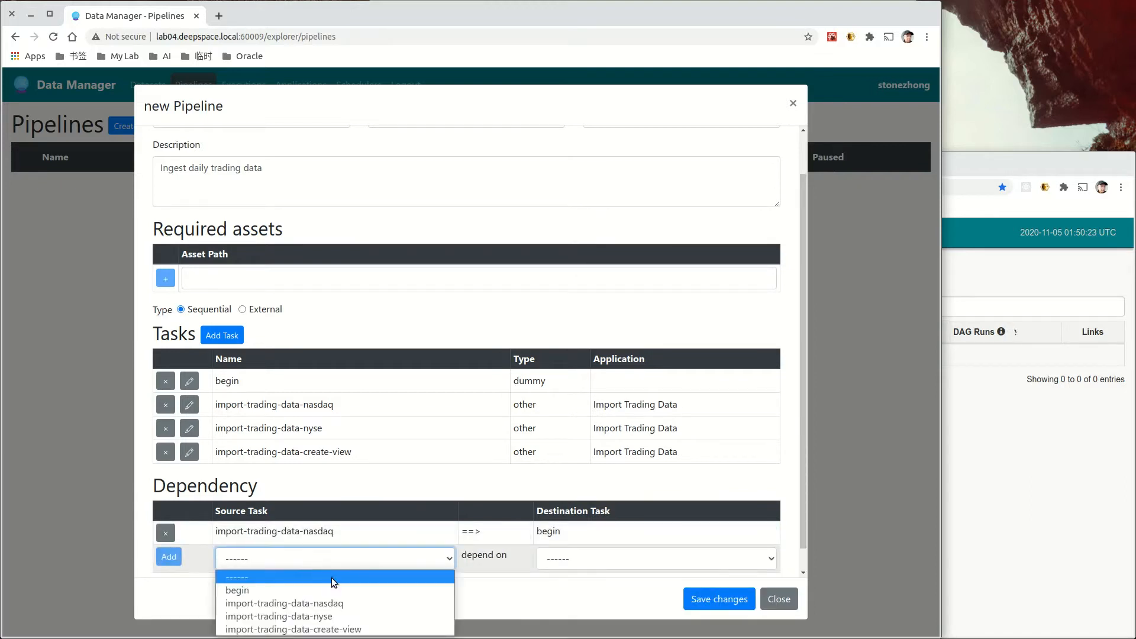
pyautogui.click(340, 617)
pyautogui.click(571, 566)
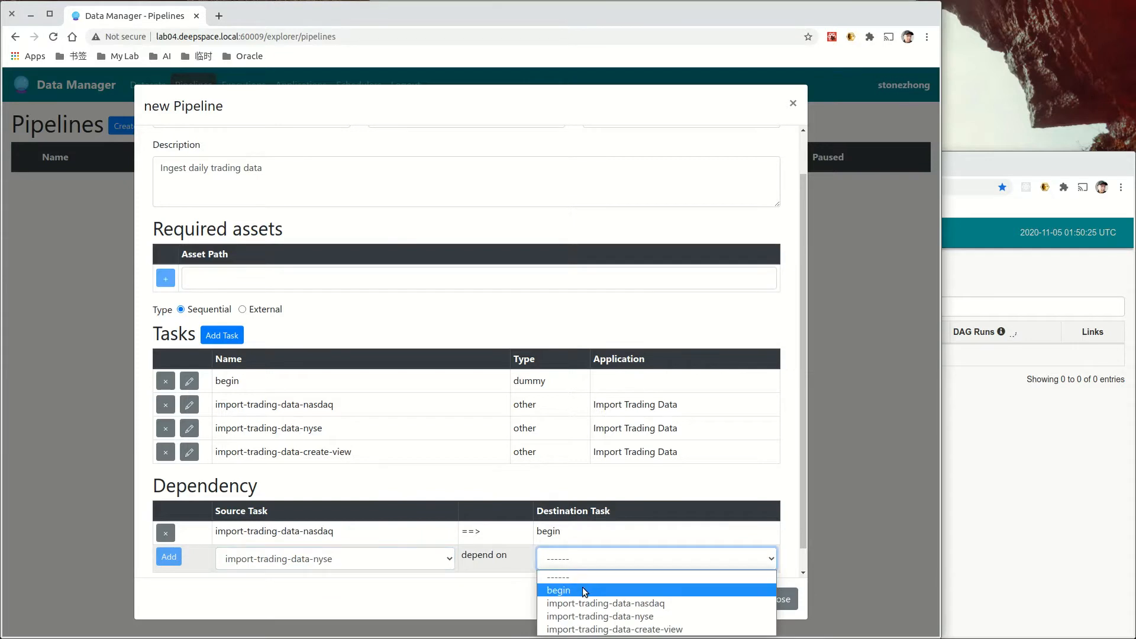
pyautogui.click(577, 590)
pyautogui.click(168, 557)
# Step: Add a dependency making import-trading-data-create-view depend on import-trading-data-nasdaq
pyautogui.scroll(-1, 266, 563)
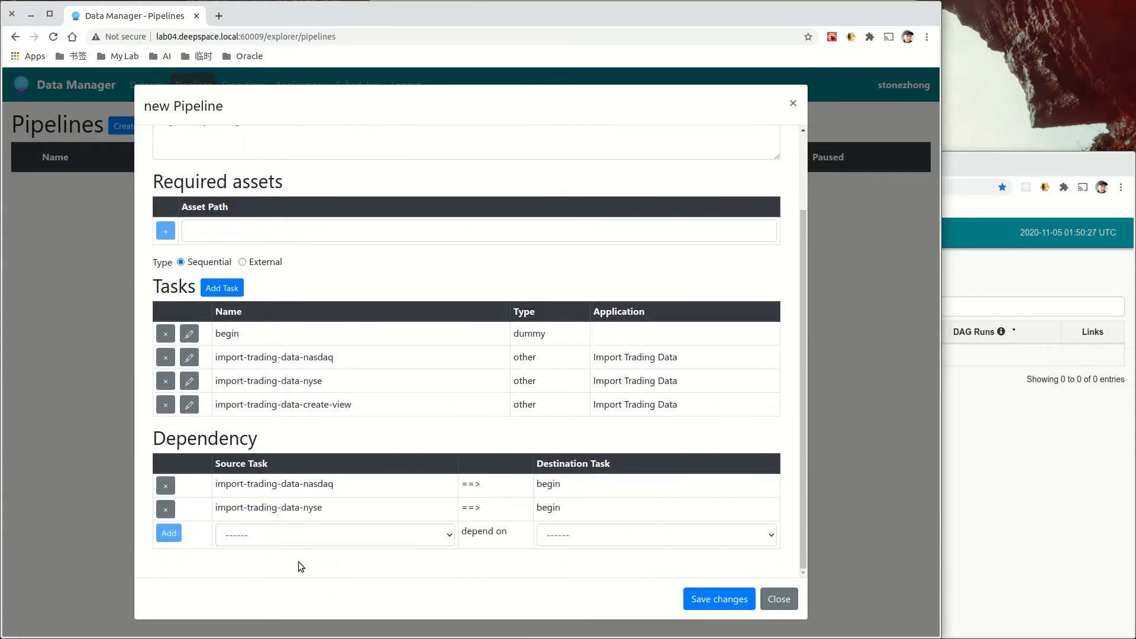
pyautogui.click(280, 539)
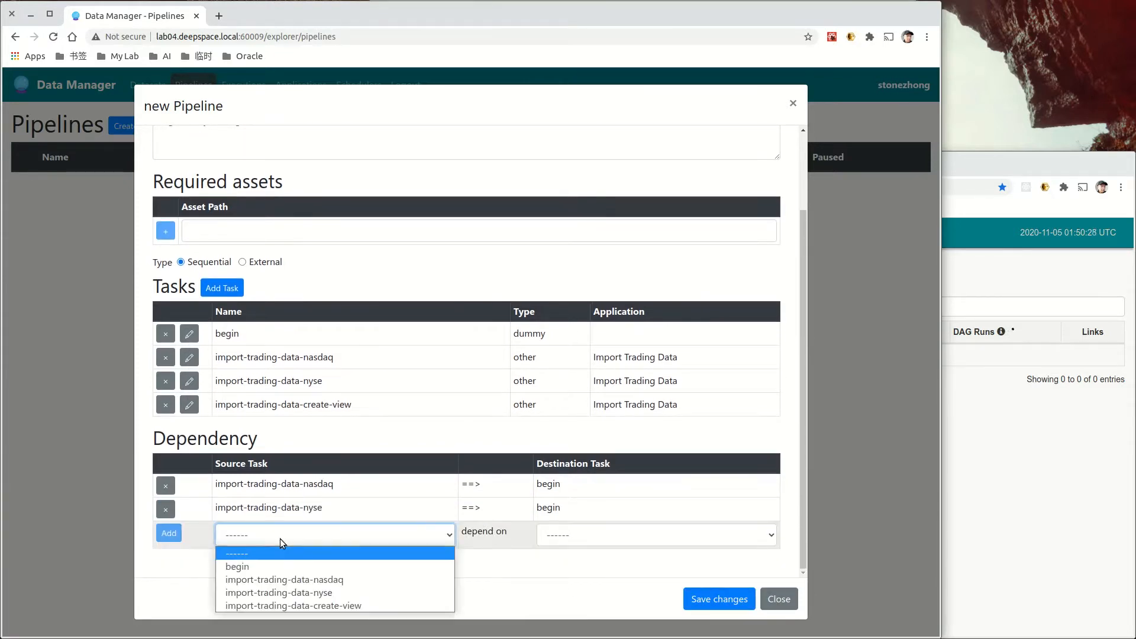
pyautogui.click(369, 603)
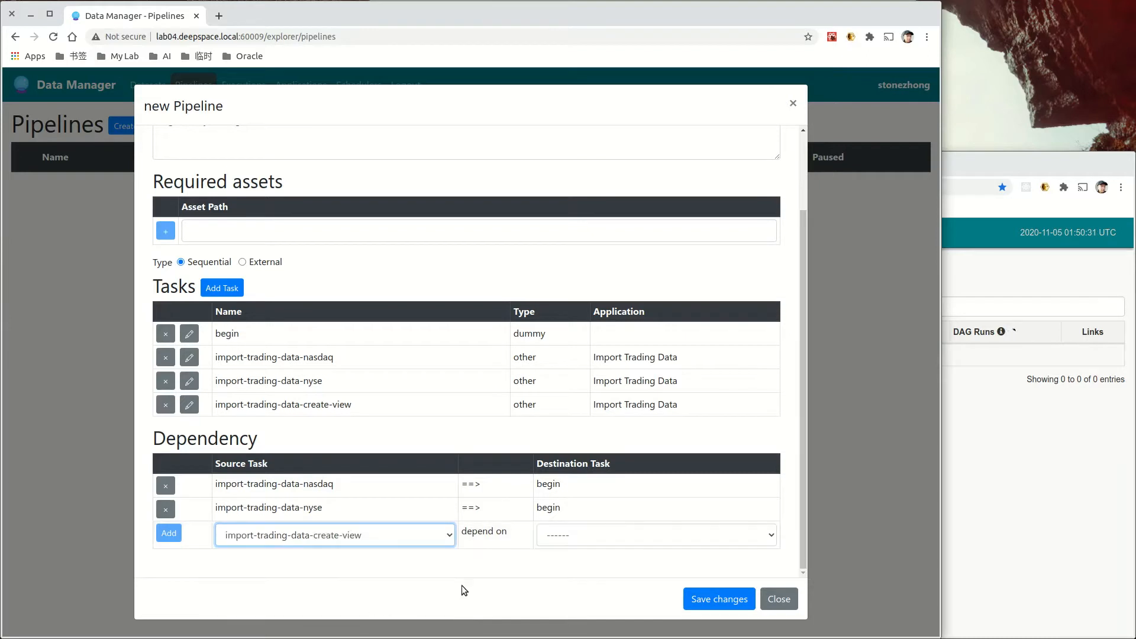
pyautogui.click(575, 534)
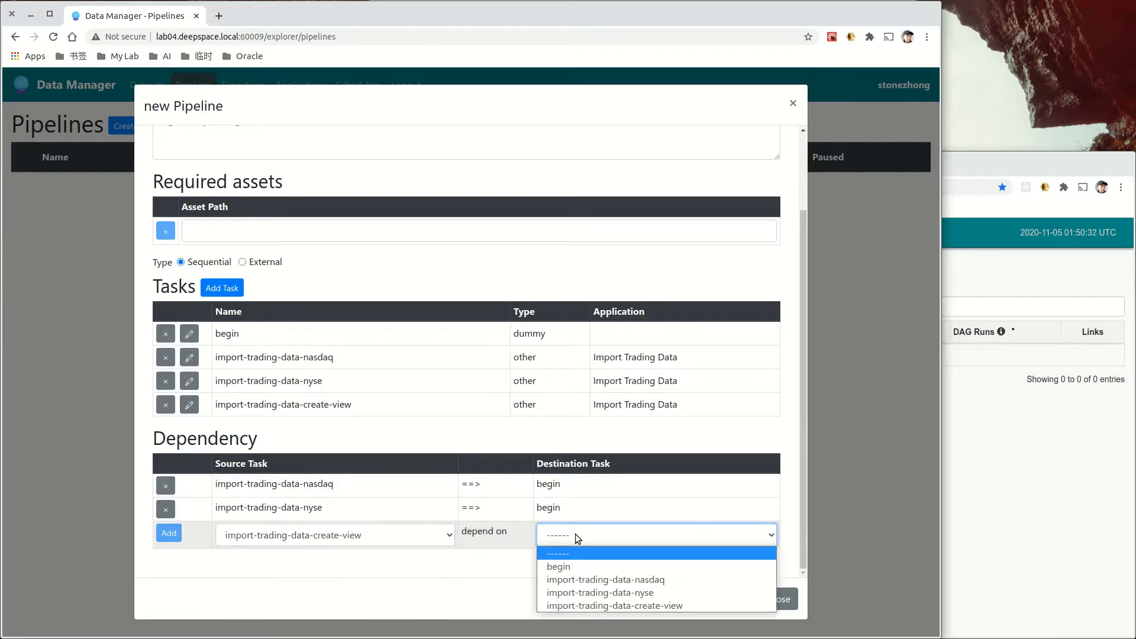
pyautogui.click(644, 581)
pyautogui.click(172, 533)
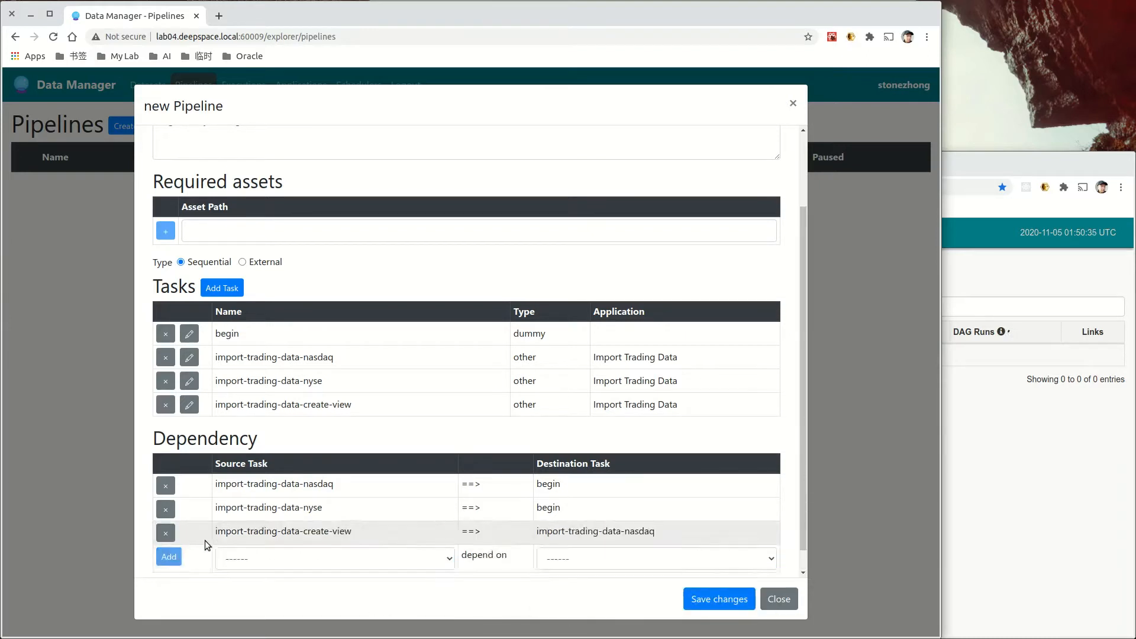
# Step: Make import-trading-data-create-view depend on import-trading-data-nyse as well, and save the pipeline
pyautogui.click(287, 560)
pyautogui.click(365, 630)
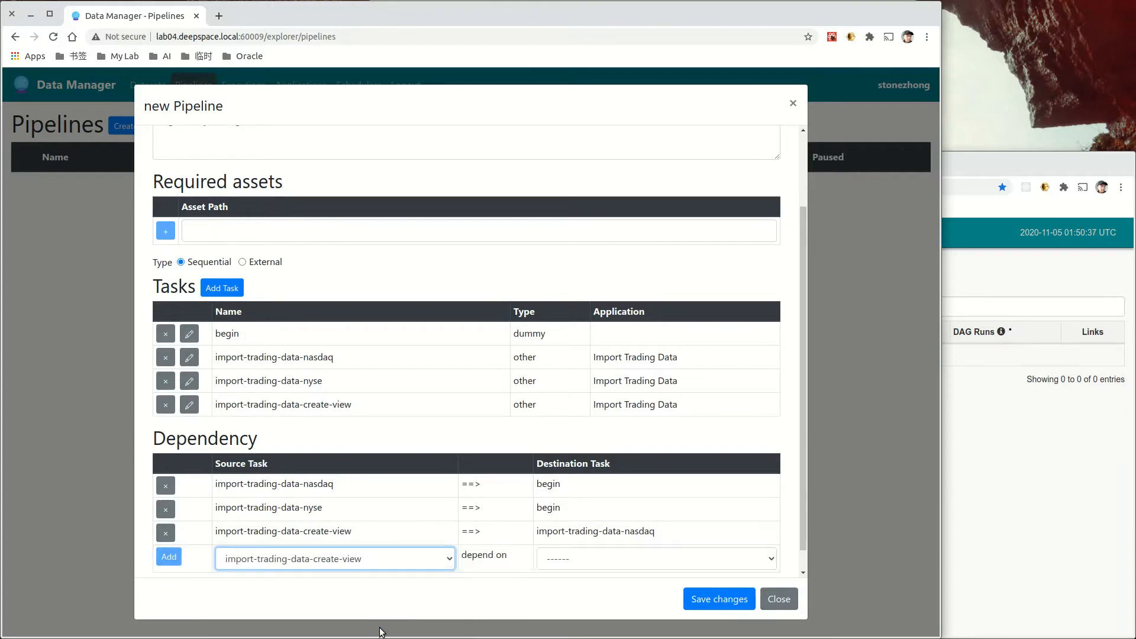
pyautogui.click(577, 556)
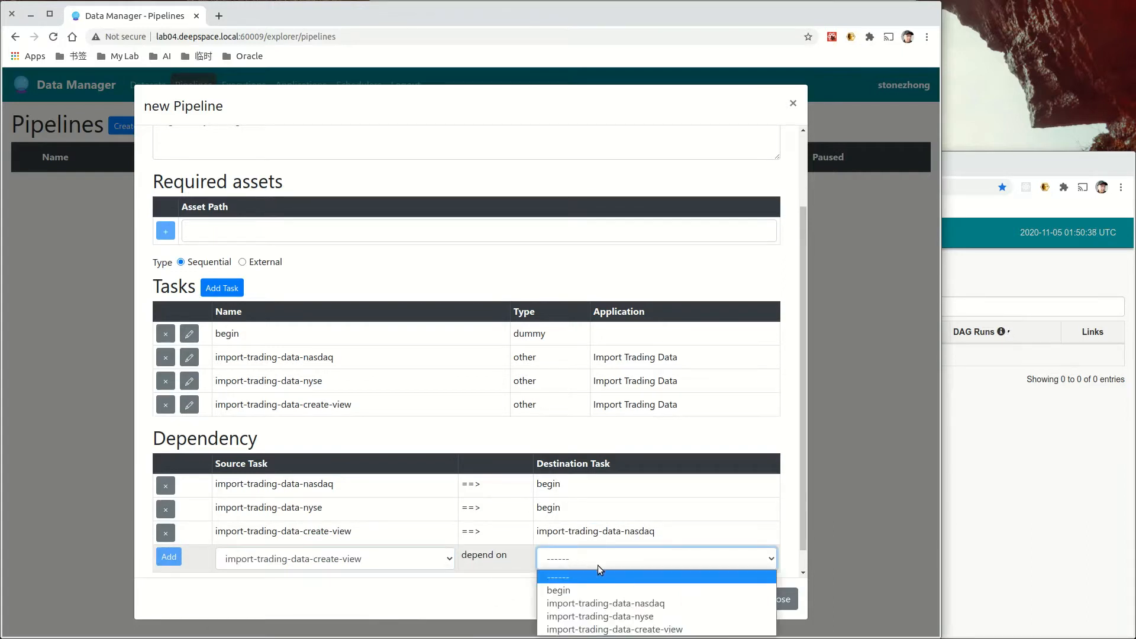
pyautogui.click(648, 616)
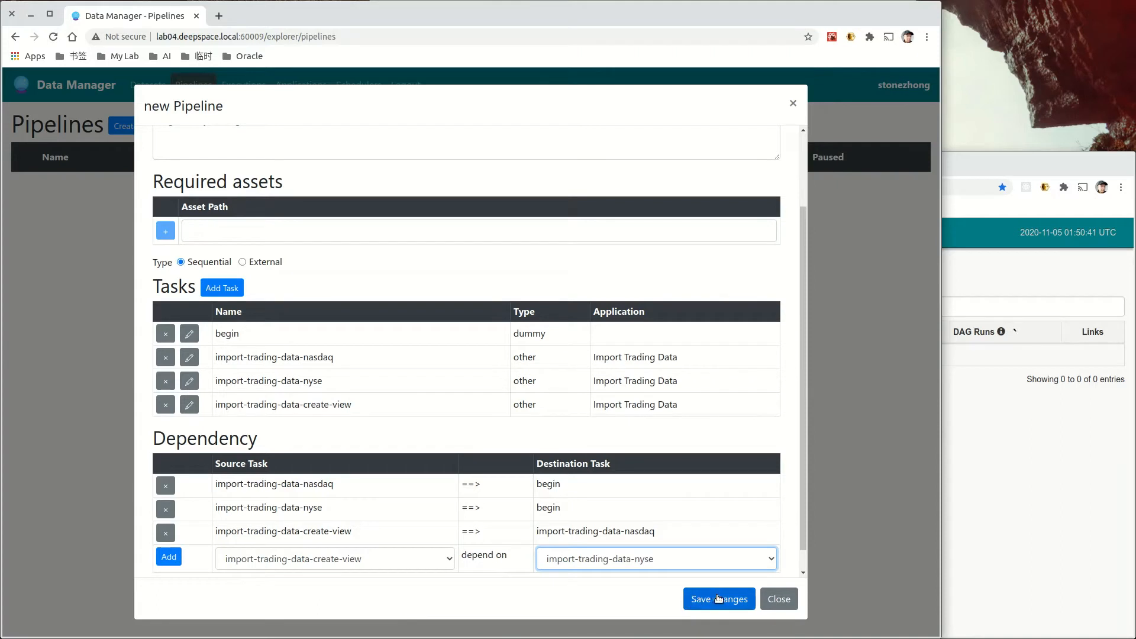
pyautogui.click(169, 557)
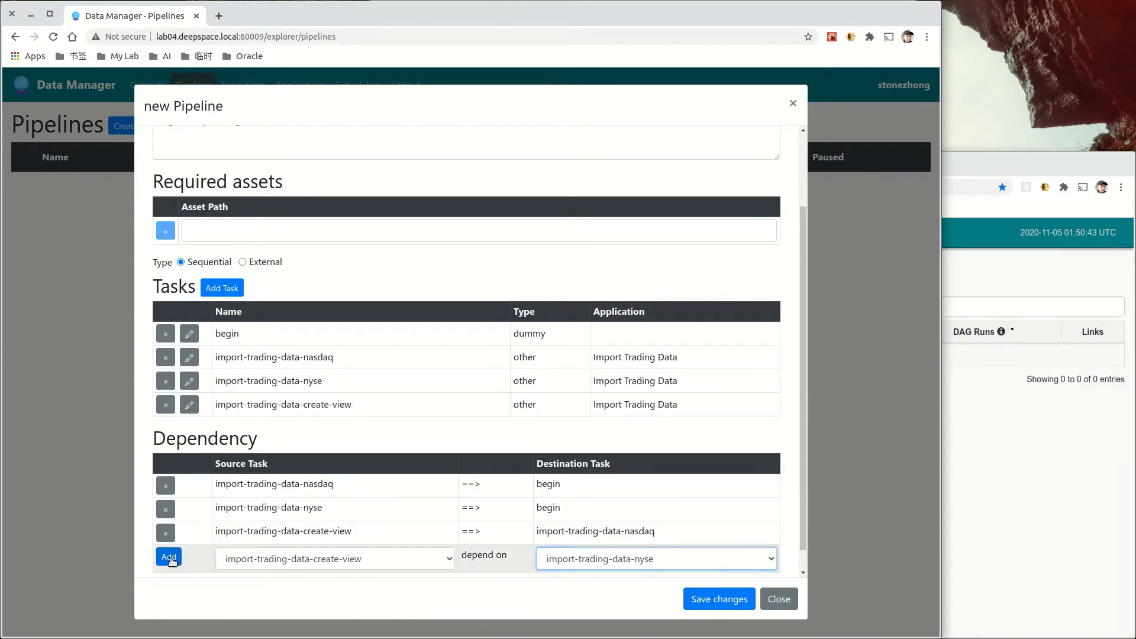
pyautogui.scroll(-1, 521, 510)
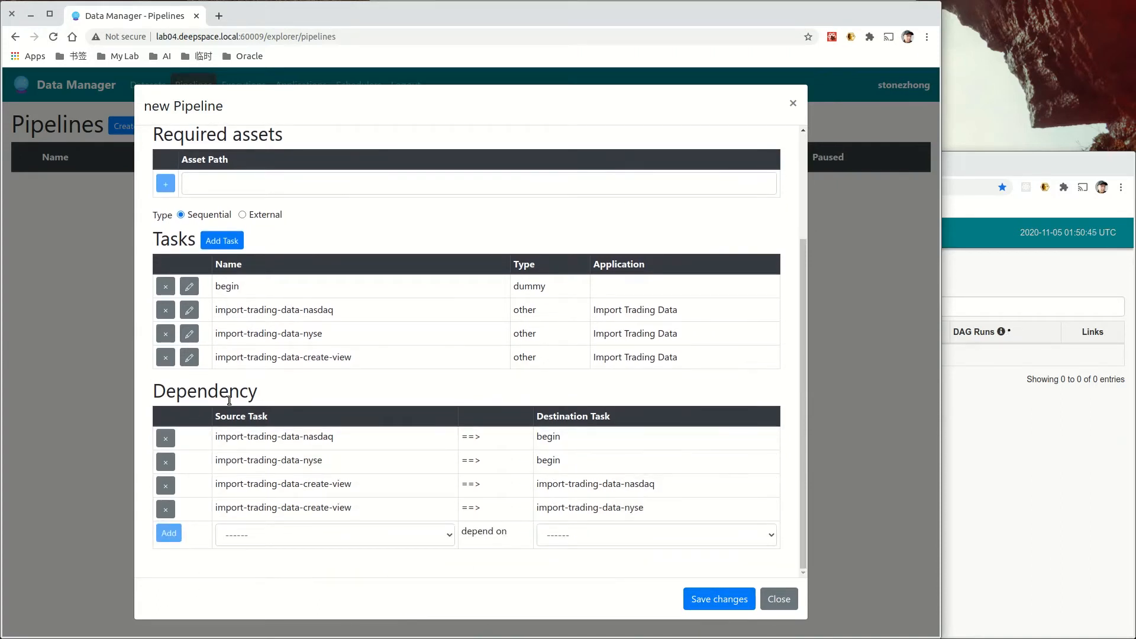
pyautogui.click(717, 600)
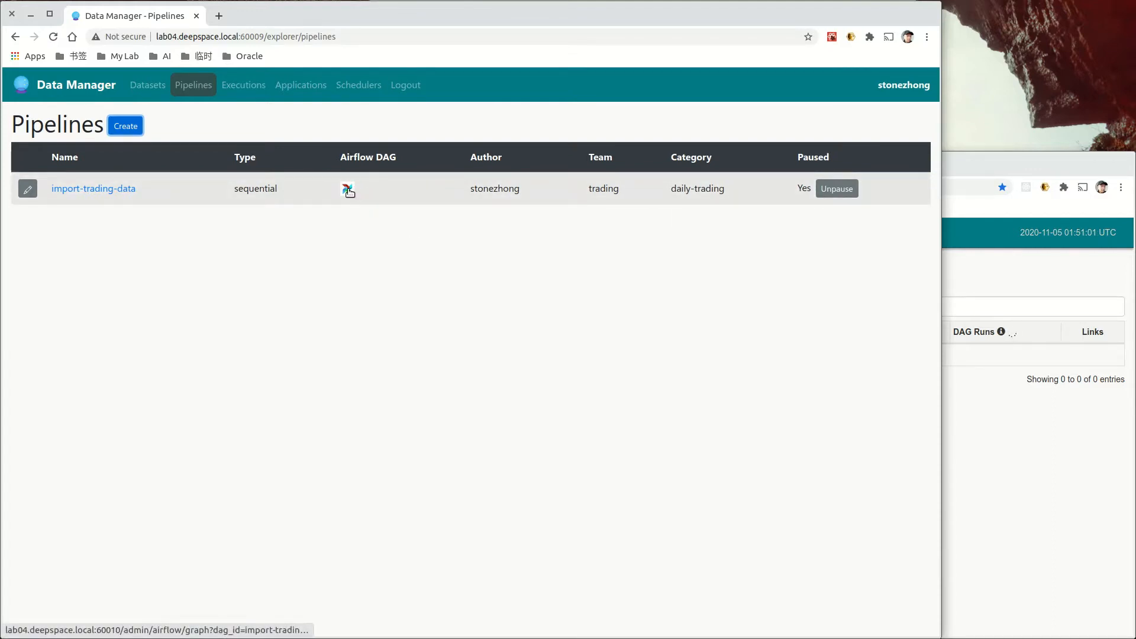
# Step: Open the import-trading-data pipeline's Airflow DAG in a new tab, examine its task graph, and return to Data Manager
pyautogui.rightClick(349, 190)
pyautogui.click(391, 198)
pyautogui.click(254, 16)
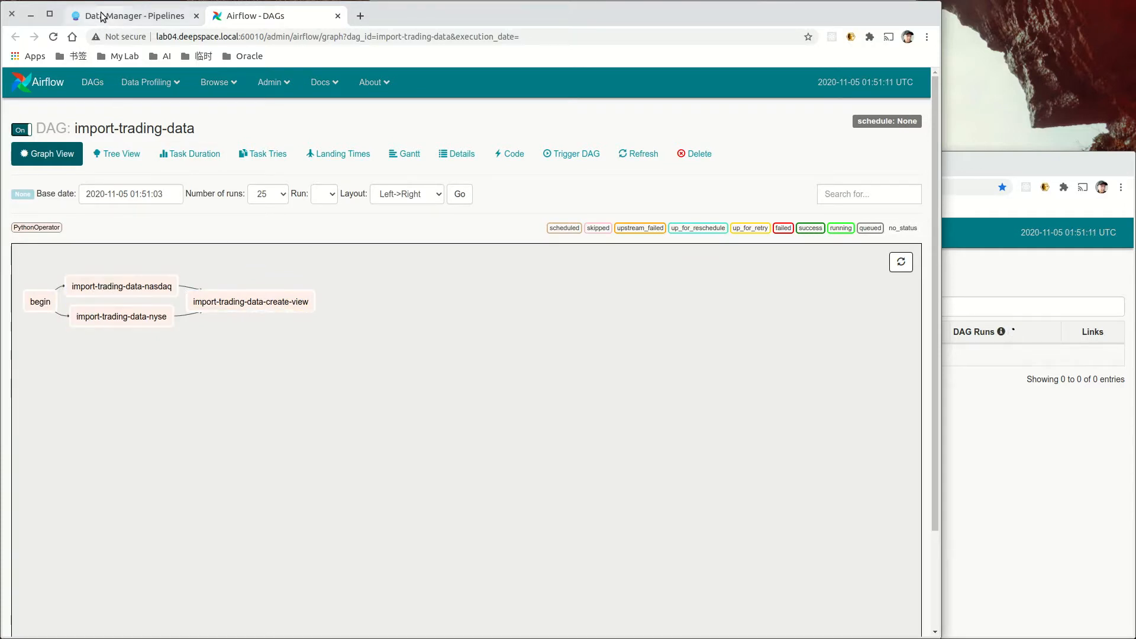
pyautogui.click(115, 27)
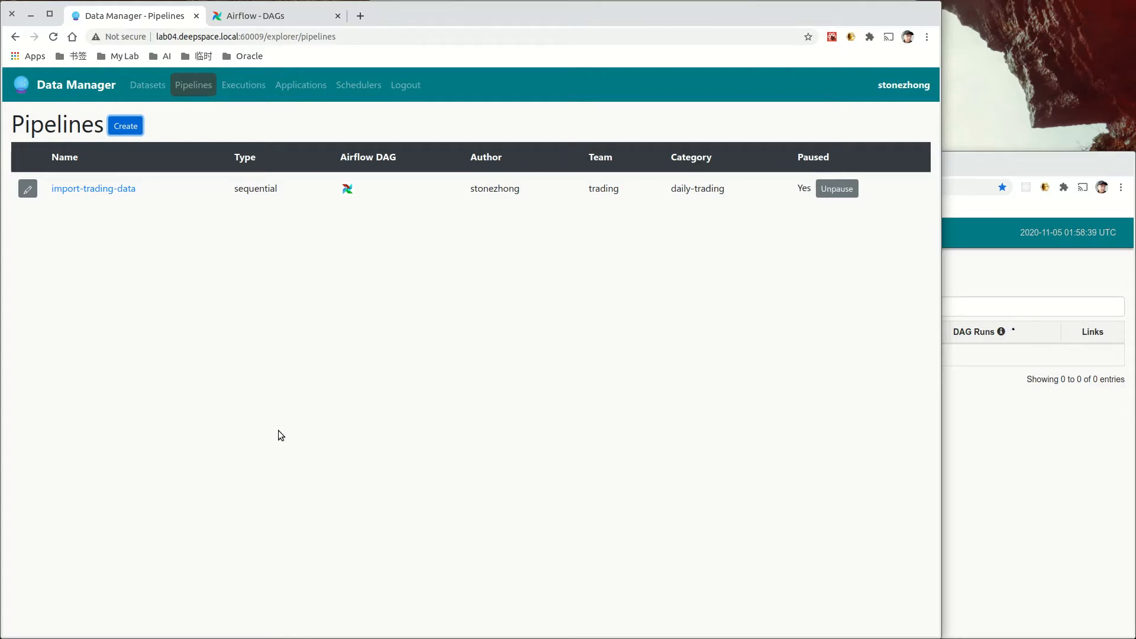
# Step: Start a new pipeline named top-picks with team trading and category daily-trading
pyautogui.click(198, 86)
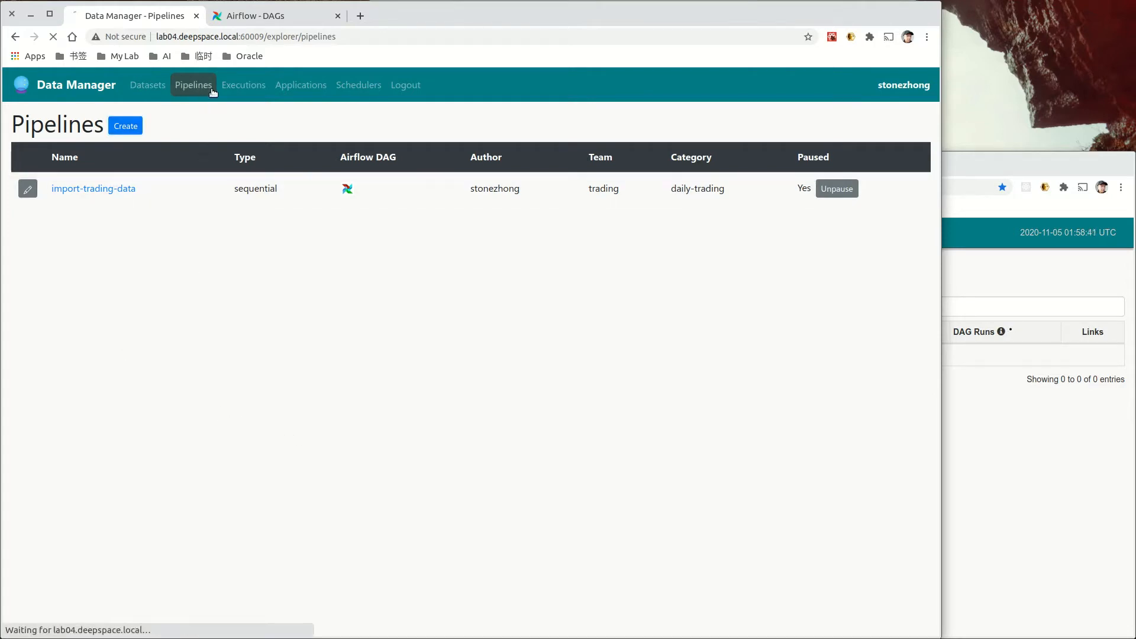
pyautogui.click(130, 126)
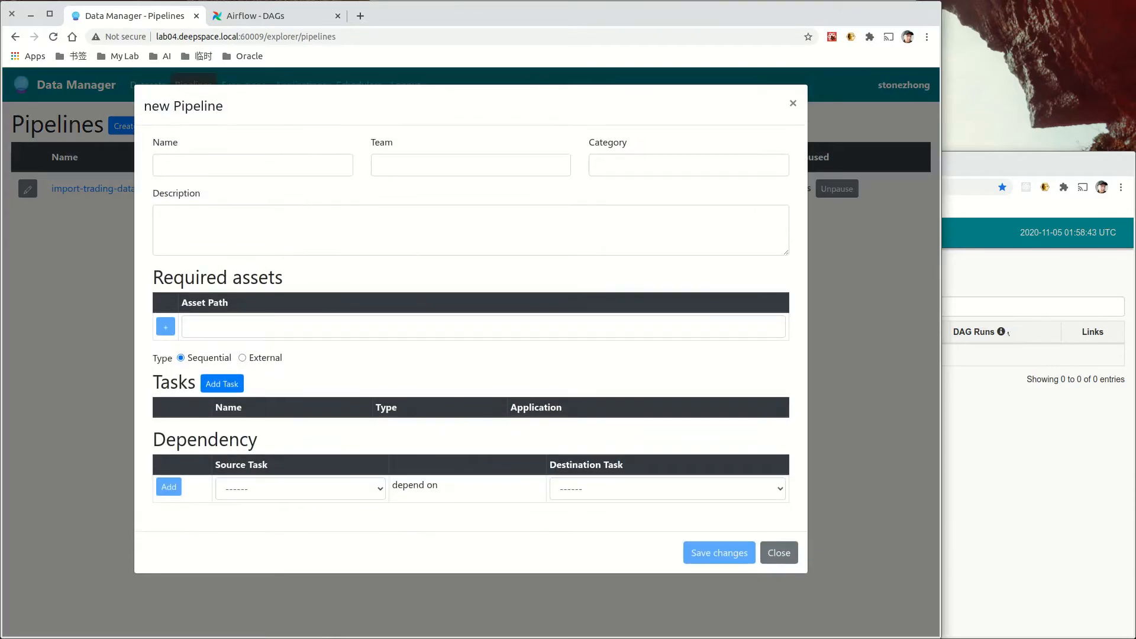
pyautogui.hotkey('alt', 'Tab')
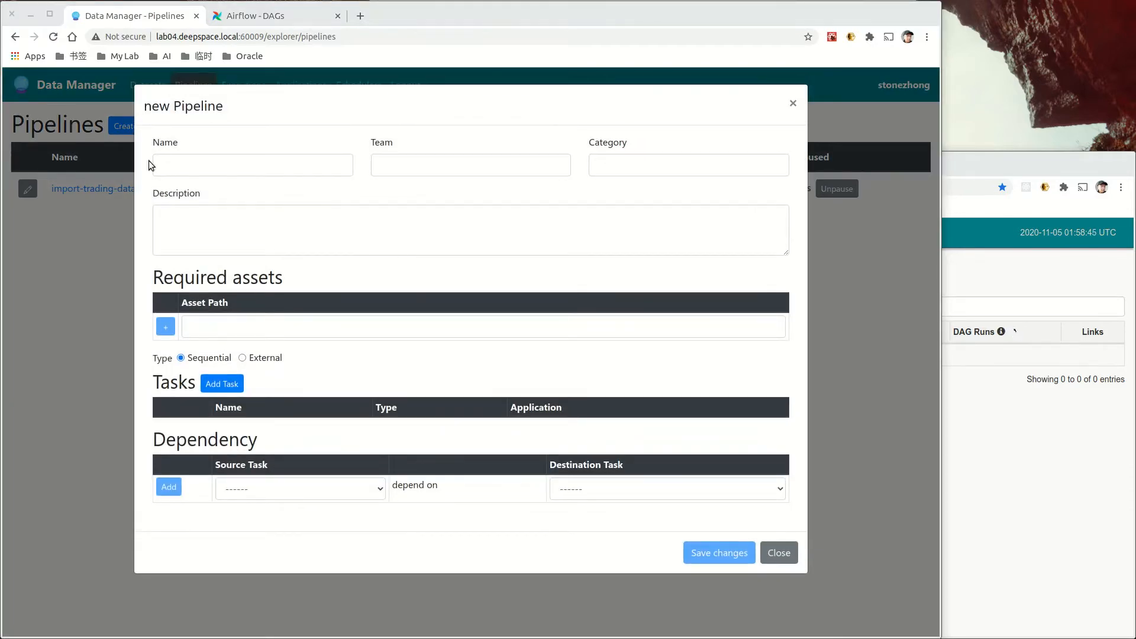
pyautogui.click(199, 166)
pyautogui.write('top-picks')
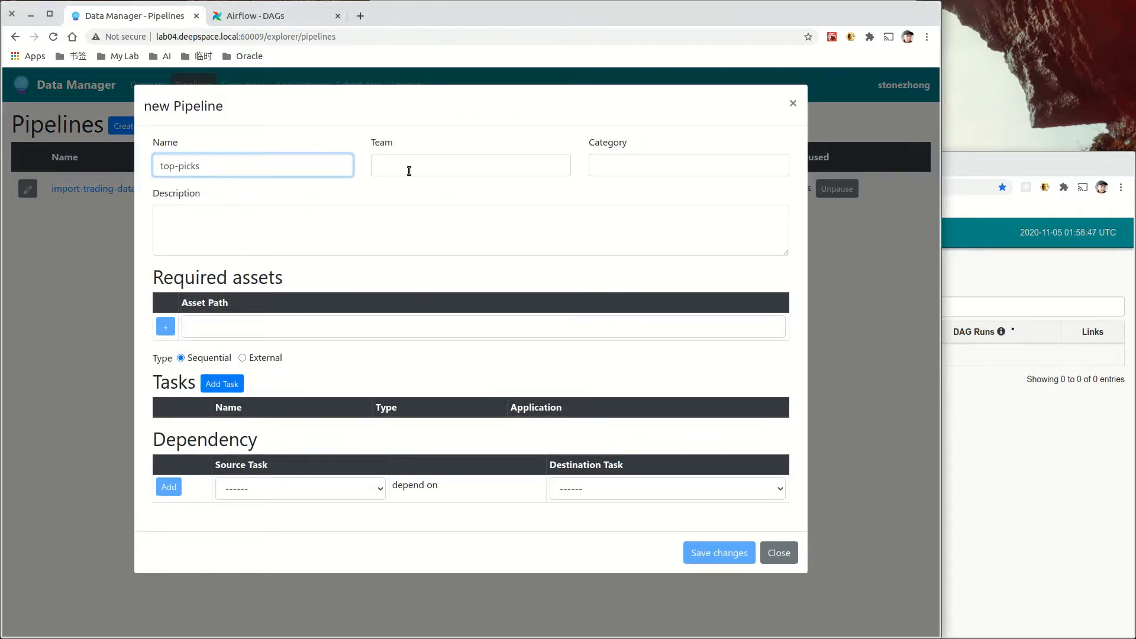
pyautogui.click(409, 171)
pyautogui.click(464, 189)
pyautogui.click(614, 164)
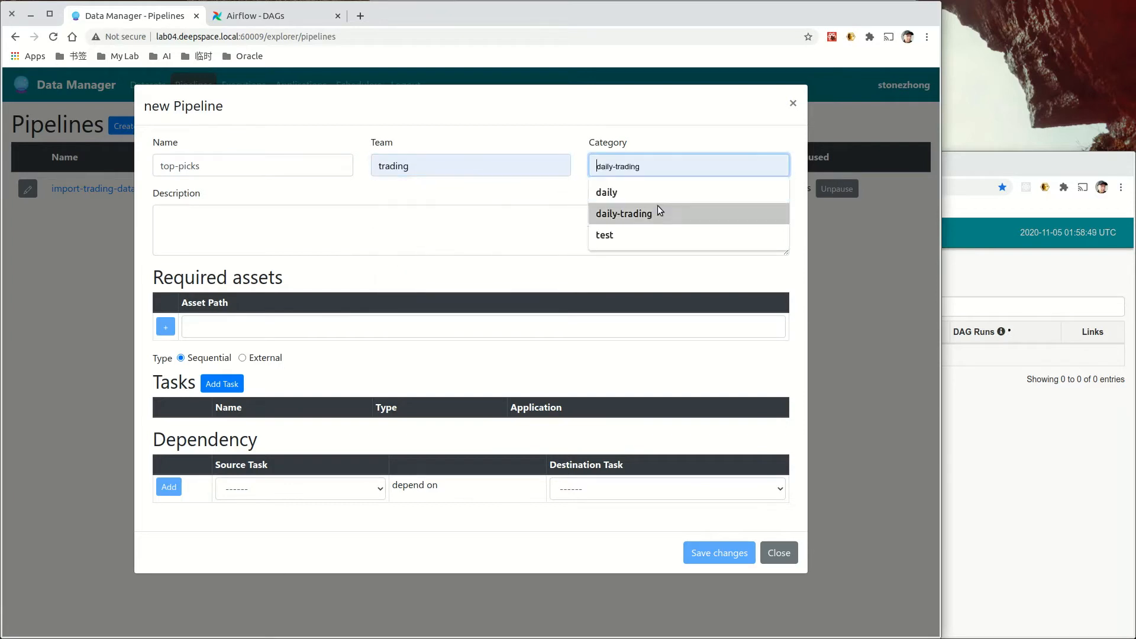
pyautogui.click(657, 214)
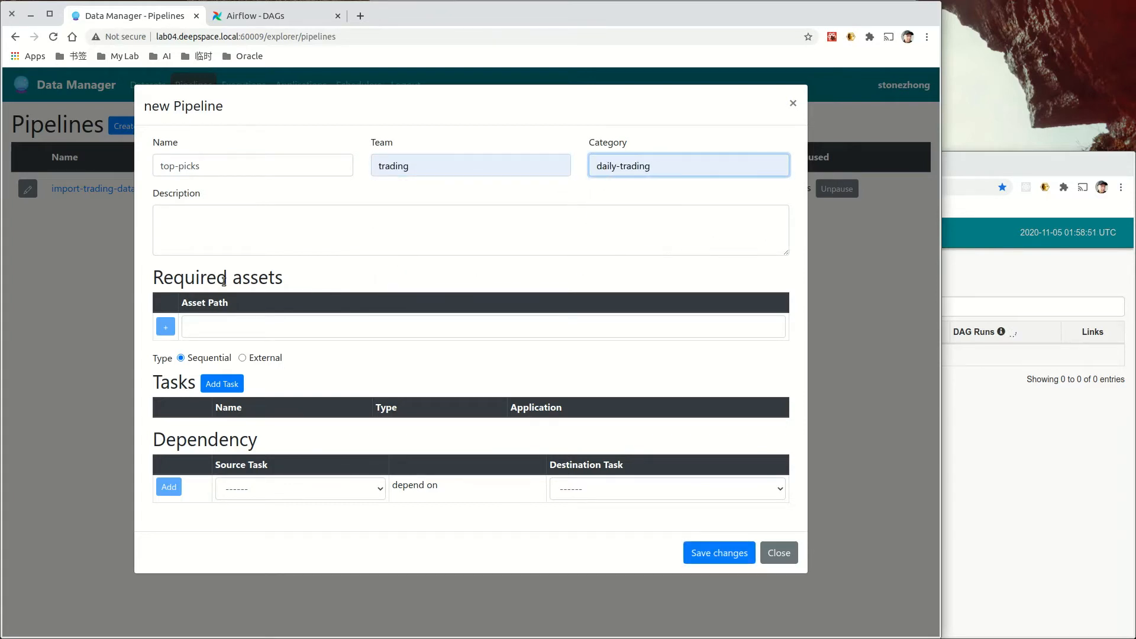
# Step: Describe the pipeline as "Get daily 3 top stocks by trading volume" and enter tradings:1.0:1/{{dt}} as the required asset path
pyautogui.hotkey('alt', 'Tab')
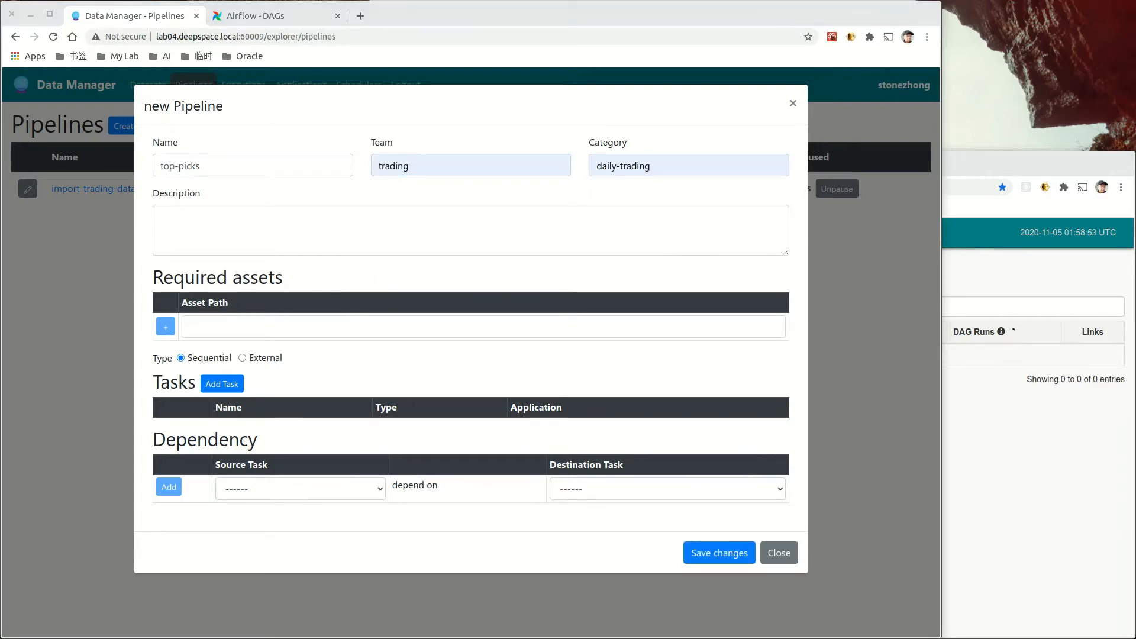
pyautogui.click(241, 229)
pyautogui.write('Get daily 3 top stocks by trading volume')
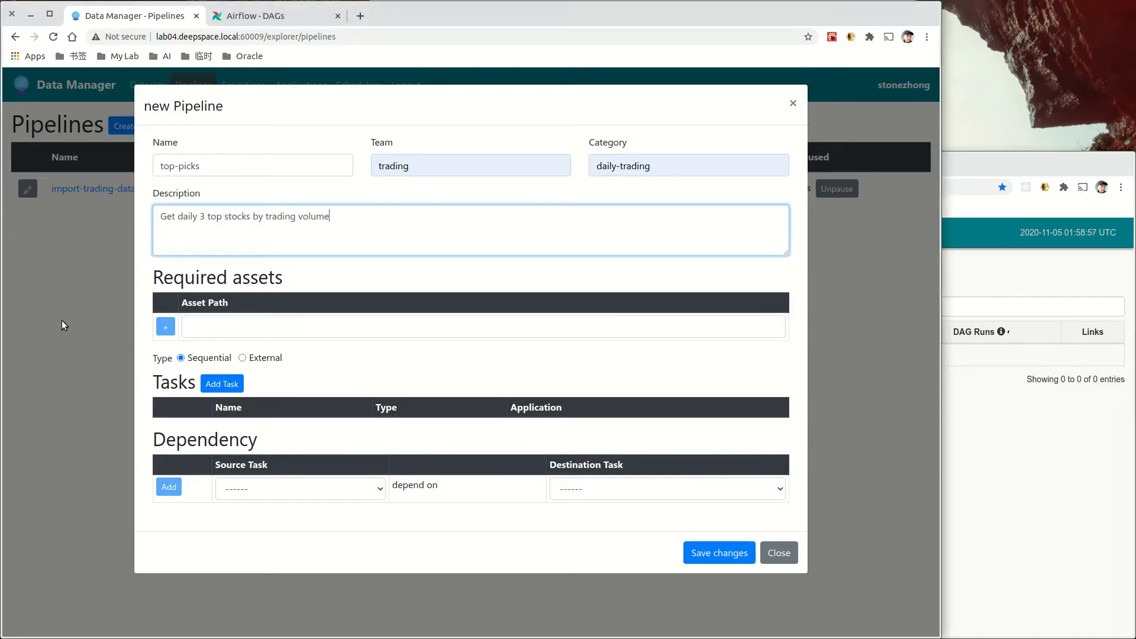
pyautogui.click(227, 325)
pyautogui.click(283, 353)
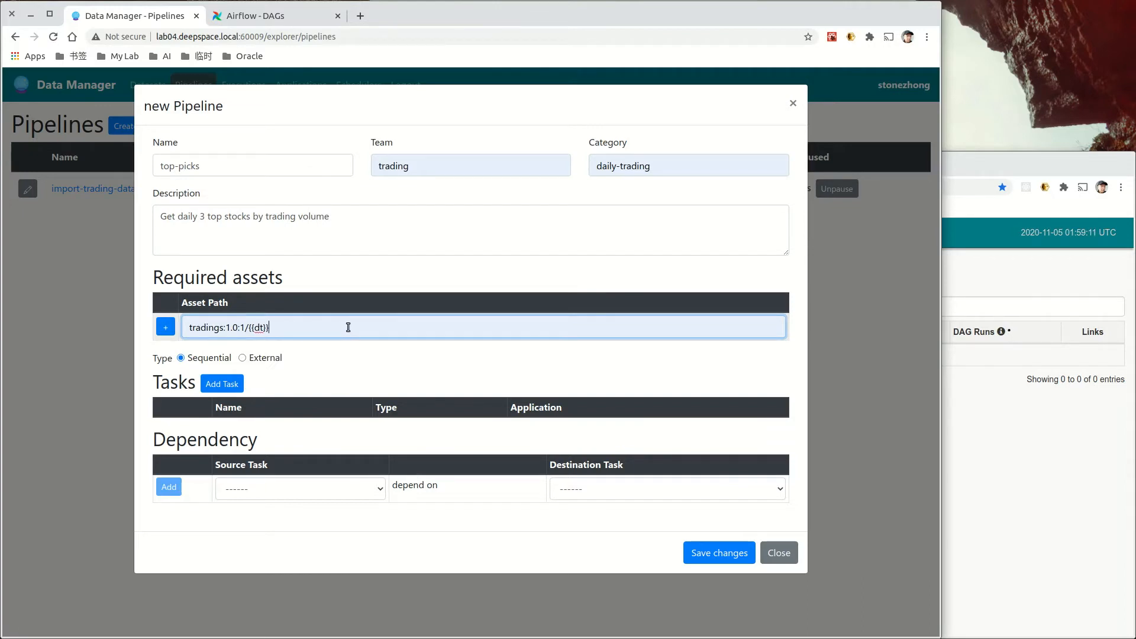
# Step: Examine the dataset name, version and date portions of the required asset path
pyautogui.doubleClick(205, 327)
pyautogui.click(226, 329)
pyautogui.click(240, 328)
pyautogui.press('Right')
pyautogui.hotkey('shift', 'End')
pyautogui.click(270, 328)
# Step: Start a new task named top-picks in the top-picks pipeline
pyautogui.click(225, 384)
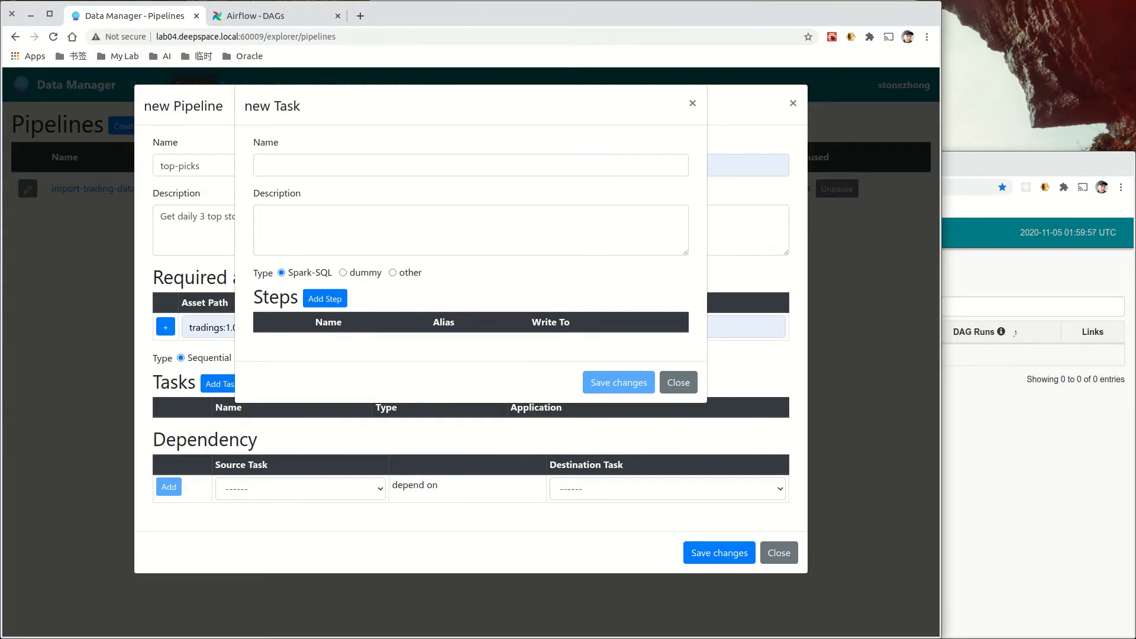
pyautogui.click(314, 163)
pyautogui.click(284, 253)
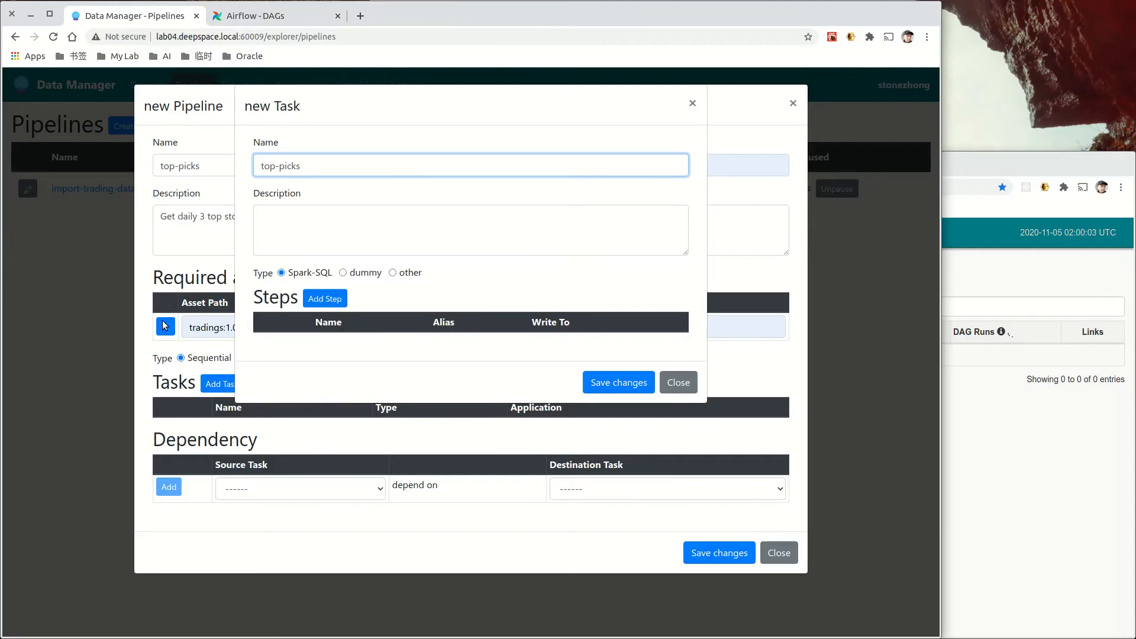
# Step: Add a SQL step named top-picks to the task and import the asset tradings:1.0:1:/{{dt}} under the alias tradings
pyautogui.click(325, 299)
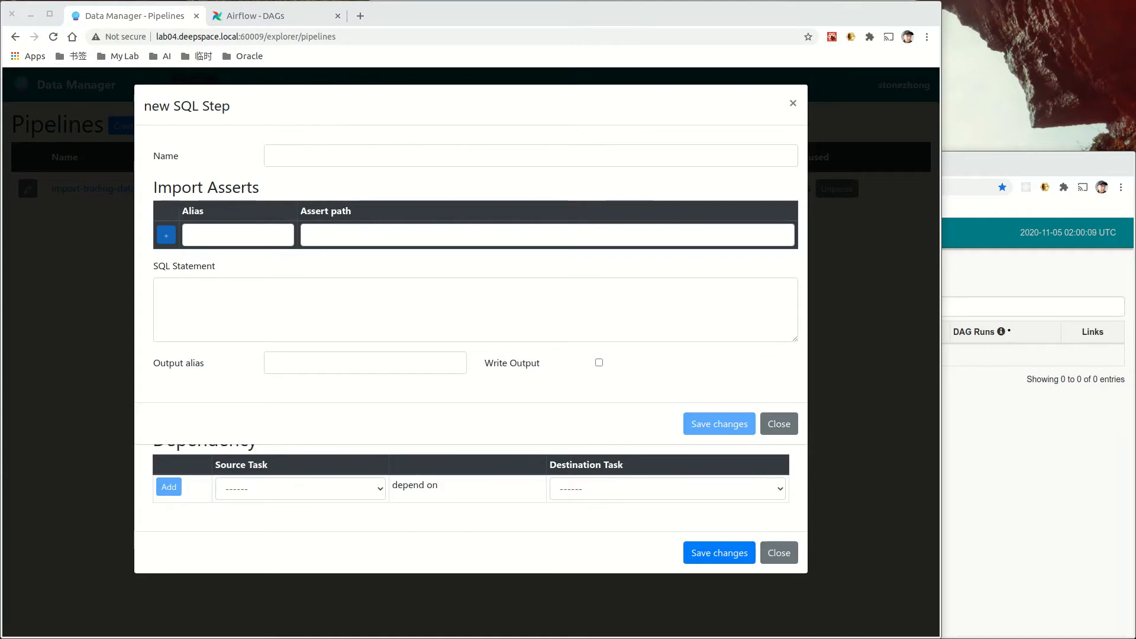
pyautogui.click(310, 161)
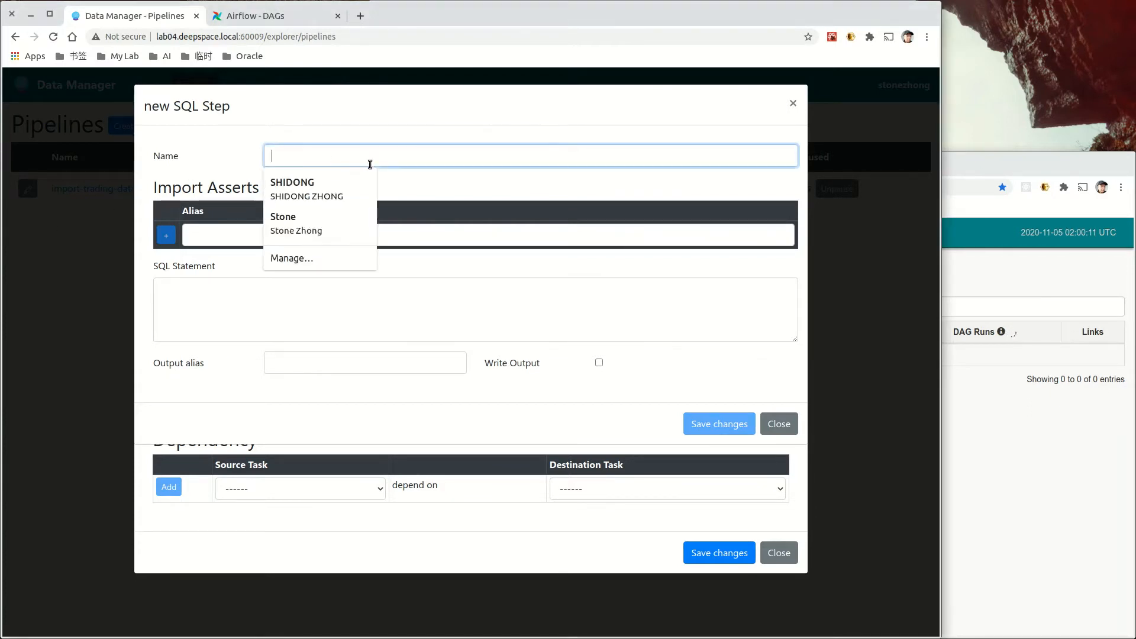
pyautogui.write('top-picks')
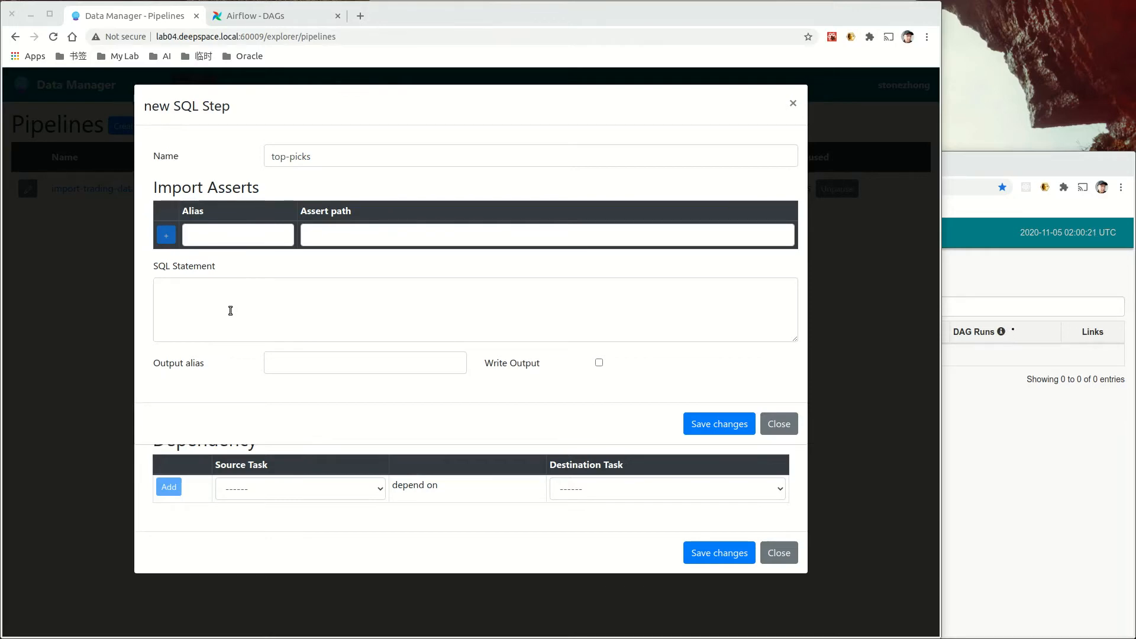
pyautogui.click(242, 237)
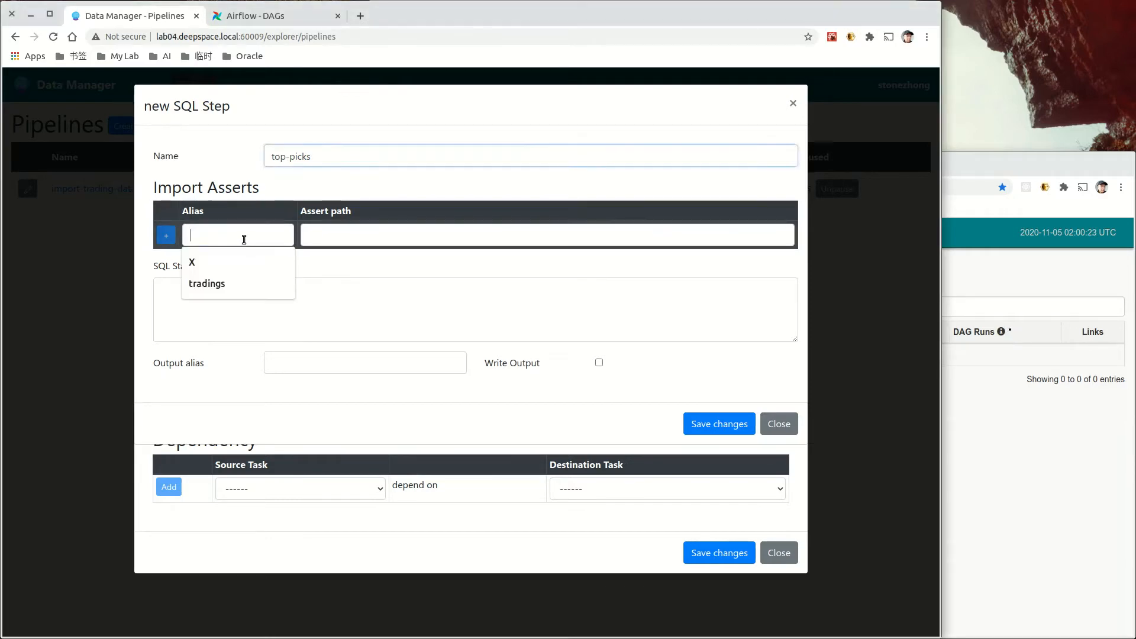
pyautogui.click(232, 280)
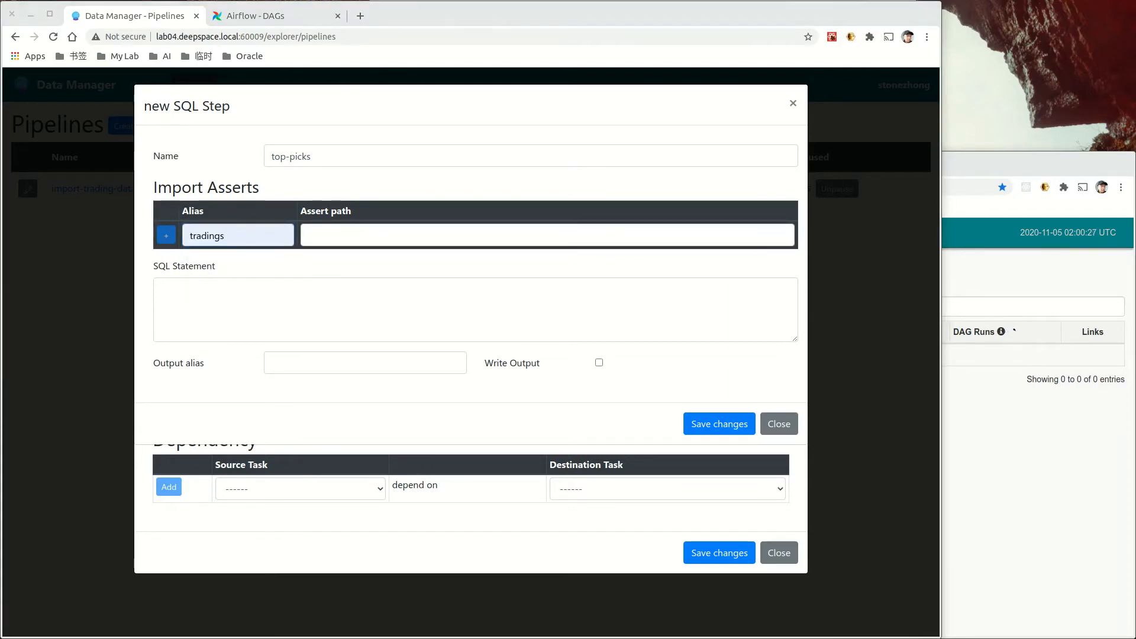
pyautogui.click(375, 237)
pyautogui.click(367, 283)
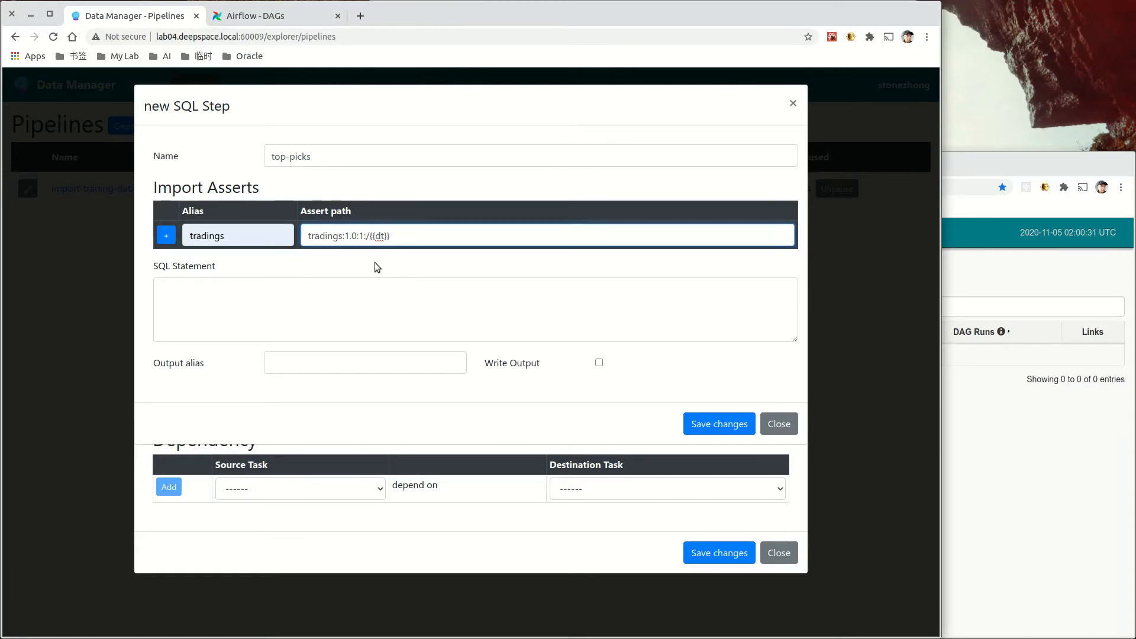
pyautogui.click(167, 236)
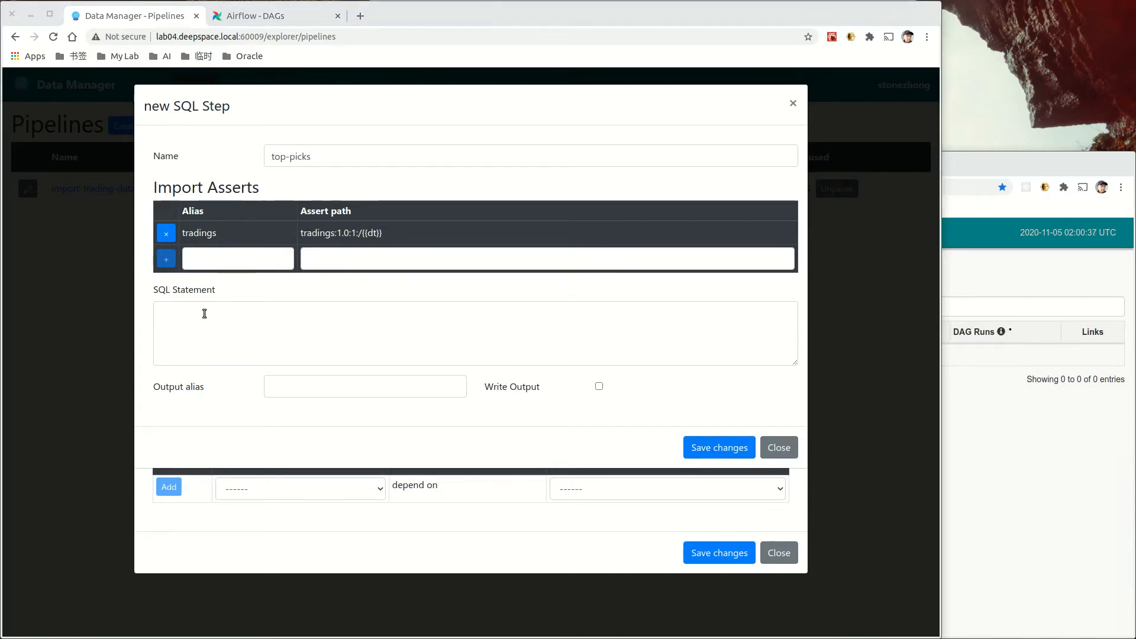
# Step: Enter the SQL statement "SELECT symbol, sum(amount) amount FROM tradings GROUP BY symbol ORDER BY sum(amount) LIMIT 3"
pyautogui.click(275, 352)
pyautogui.write('SELECT symbol, sum(amount) amount FROM tradings GROUP BY symbol ORDER BY sum(amount) LIMIT 3')
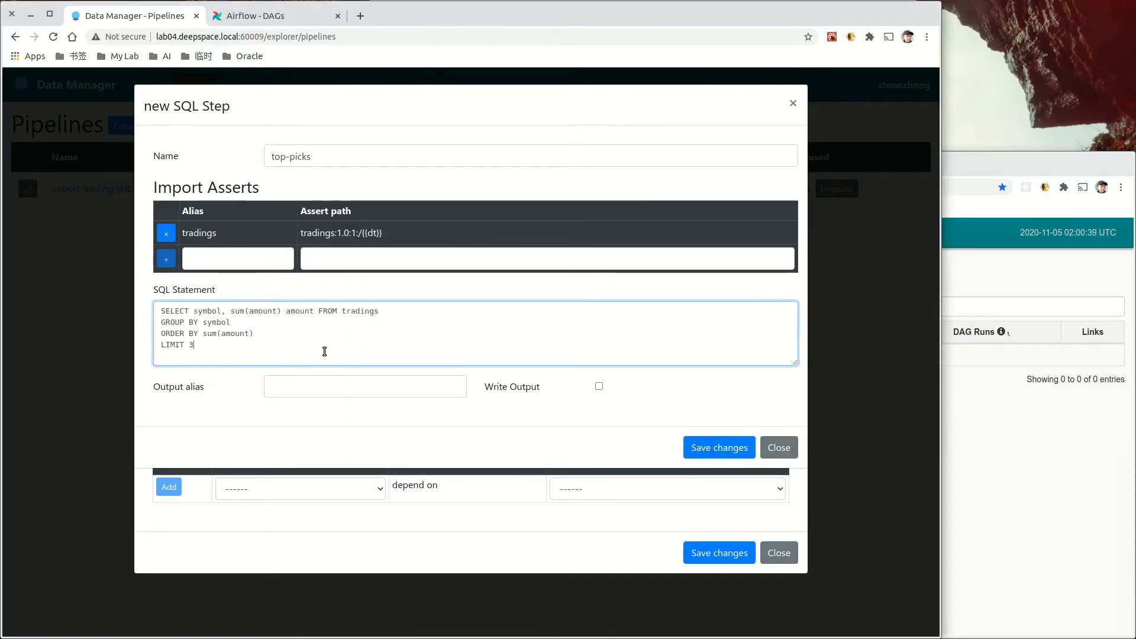
pyautogui.doubleClick(355, 312)
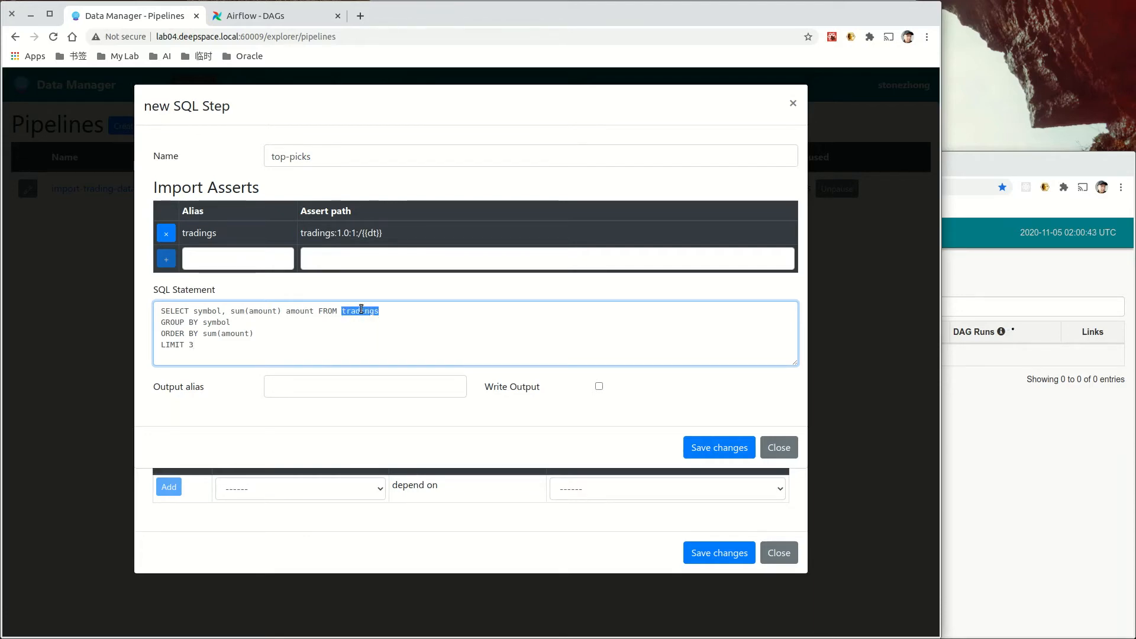
pyautogui.moveTo(182, 233); pyautogui.dragTo(373, 234)
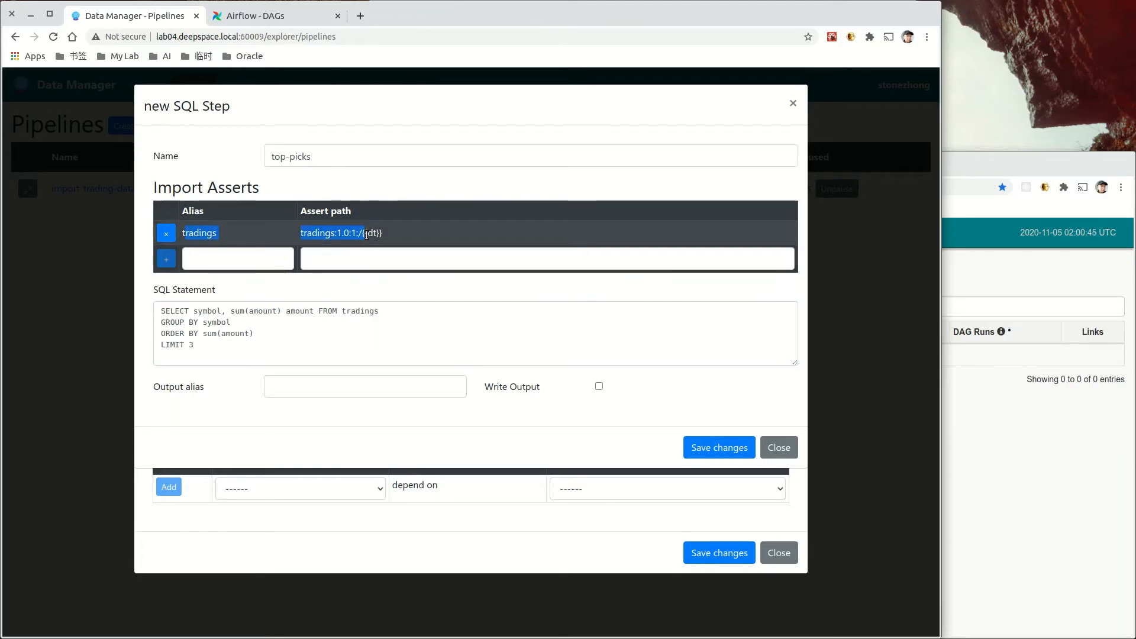
pyautogui.click(278, 333)
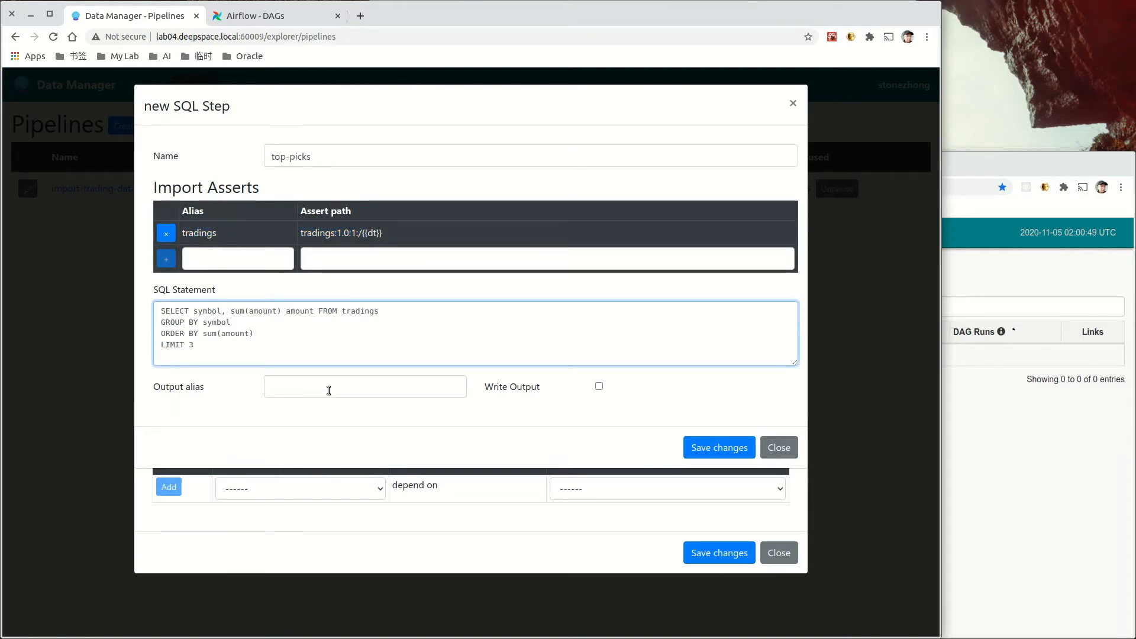
# Step: Enable writing the SQL step's output and set its location to hdfs:///data/top_picks/{{dt}}.parquet
pyautogui.click(598, 387)
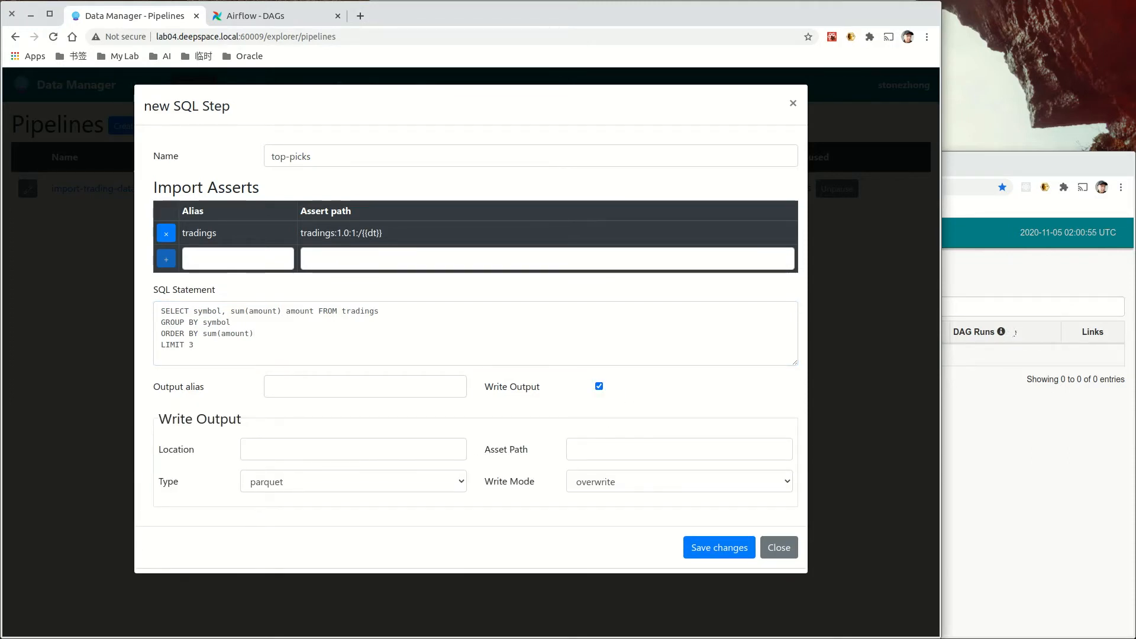
pyautogui.click(297, 454)
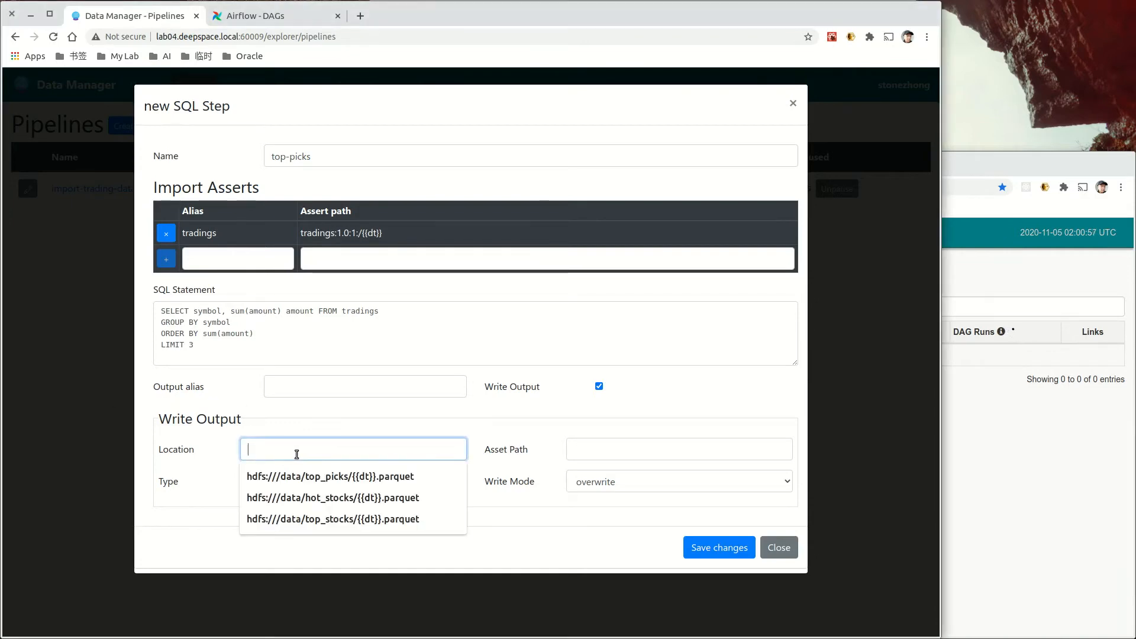
pyautogui.click(384, 477)
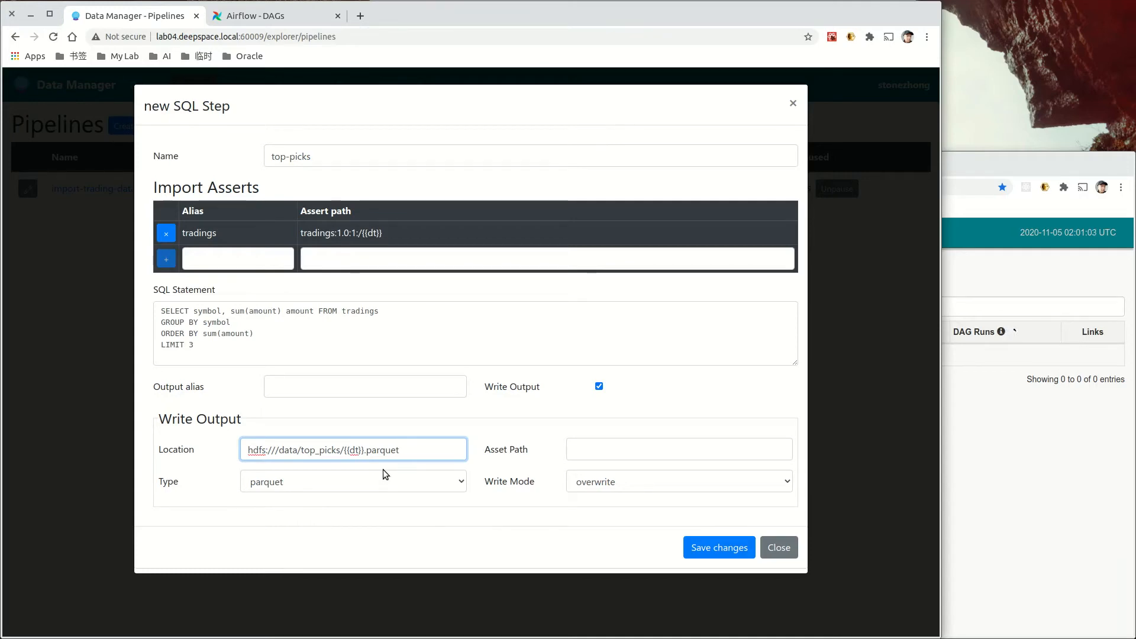
pyautogui.moveTo(344, 453); pyautogui.dragTo(359, 454)
# Step: Set the output's asset path to top_picks:1.0:1:/{{dt}}
pyautogui.click(614, 451)
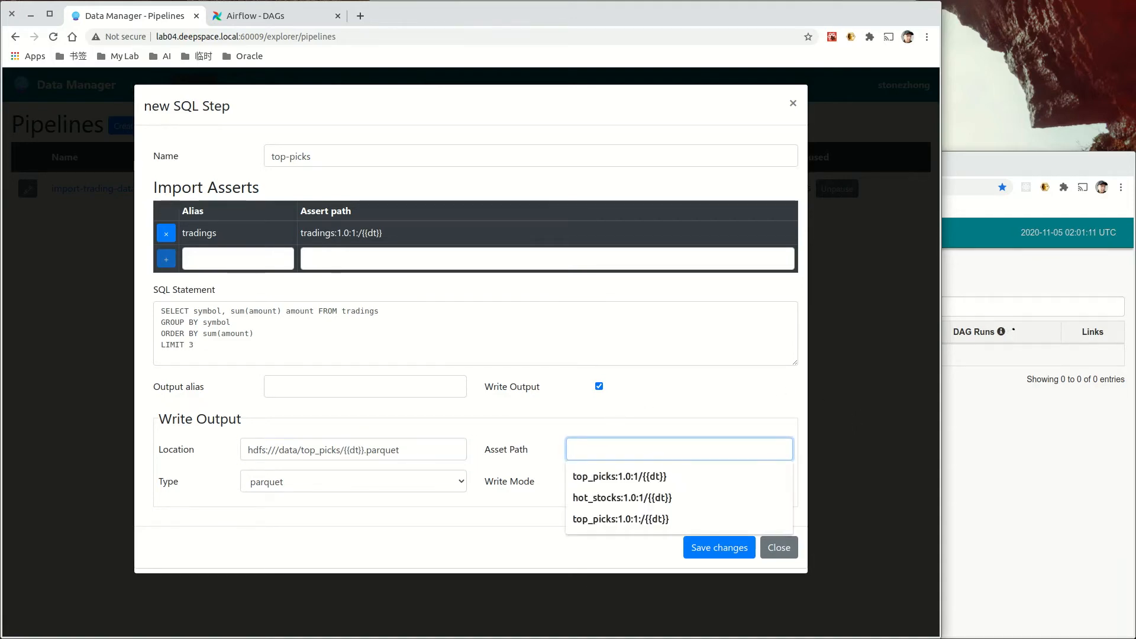
pyautogui.click(1010, 331)
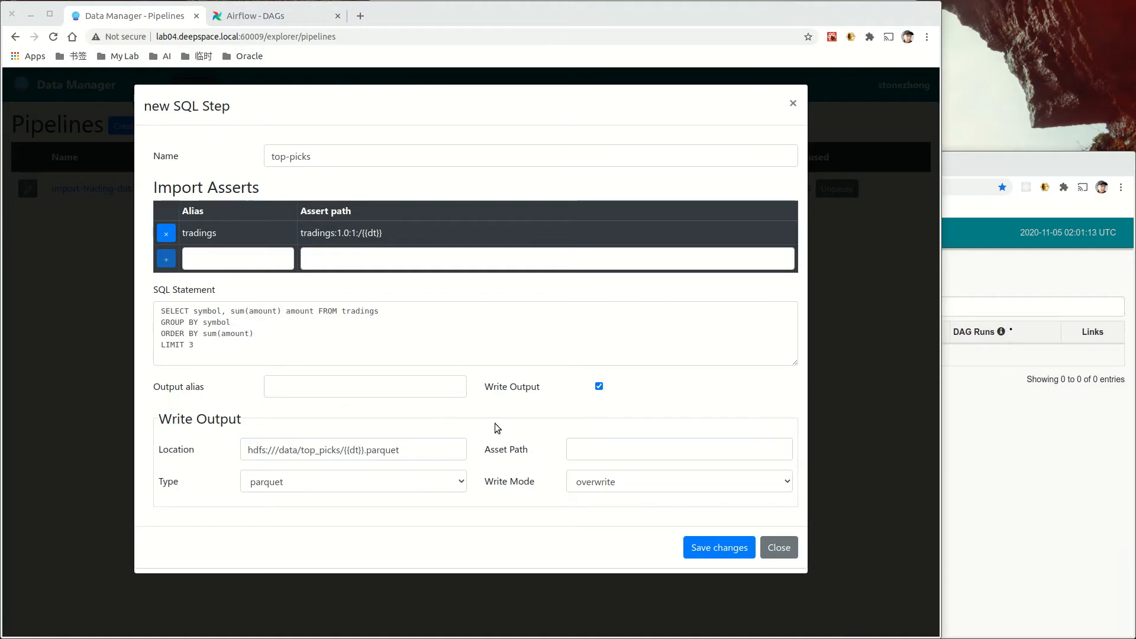
pyautogui.click(649, 453)
pyautogui.press('Down')
pyautogui.press('Down')
pyautogui.press('Down')
pyautogui.press('Return')
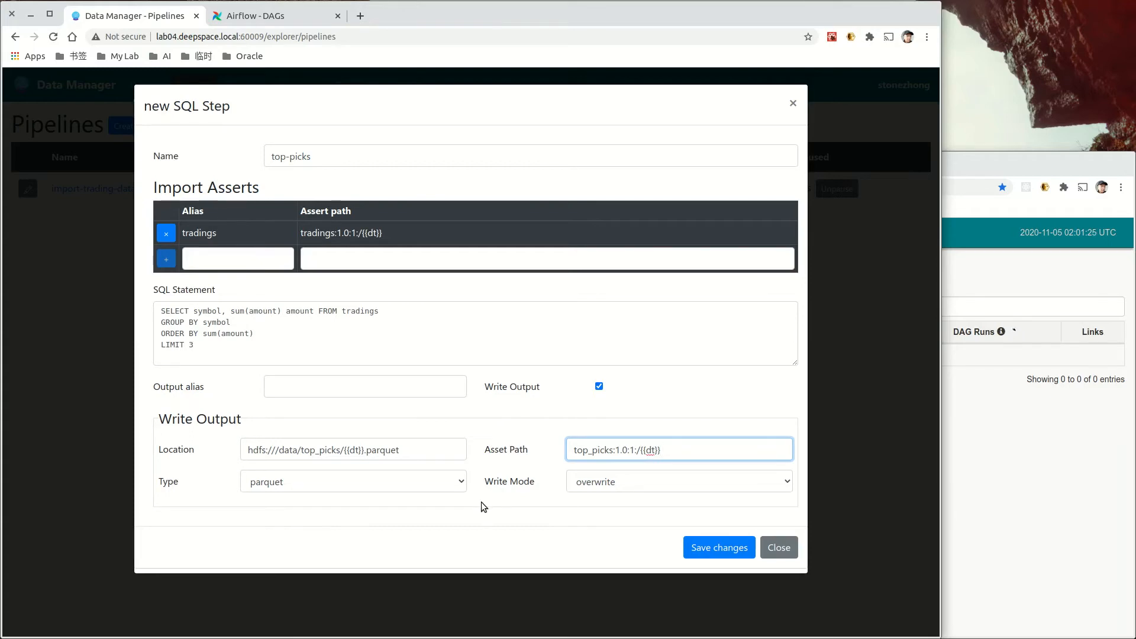
# Step: Save the SQL step, its top-picks task and the new top-picks pipeline
pyautogui.click(714, 547)
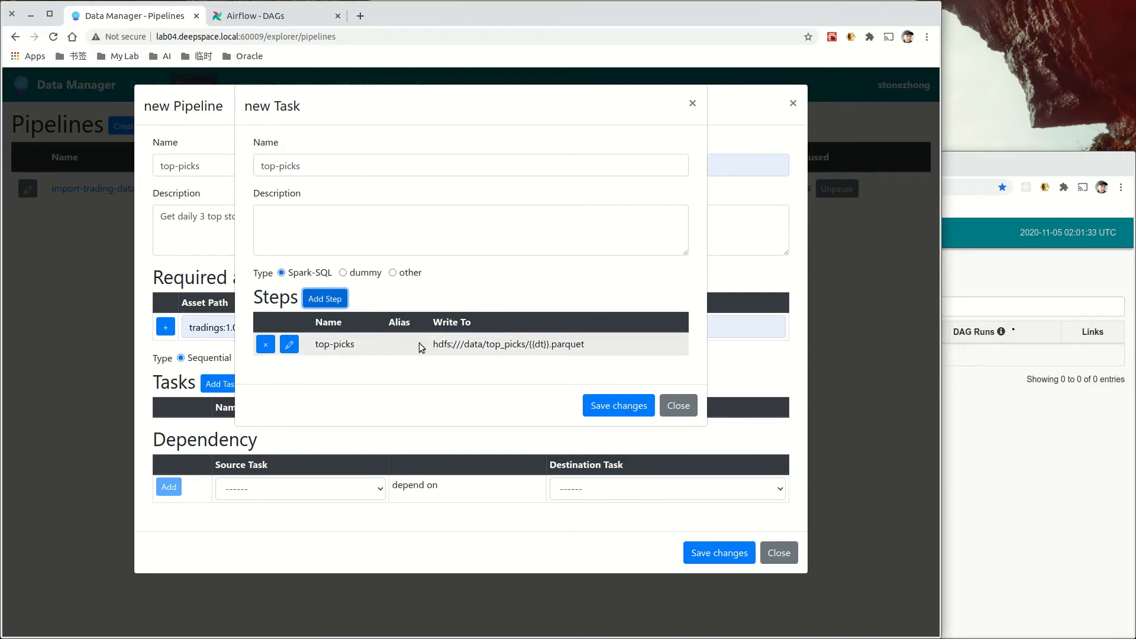
pyautogui.click(613, 413)
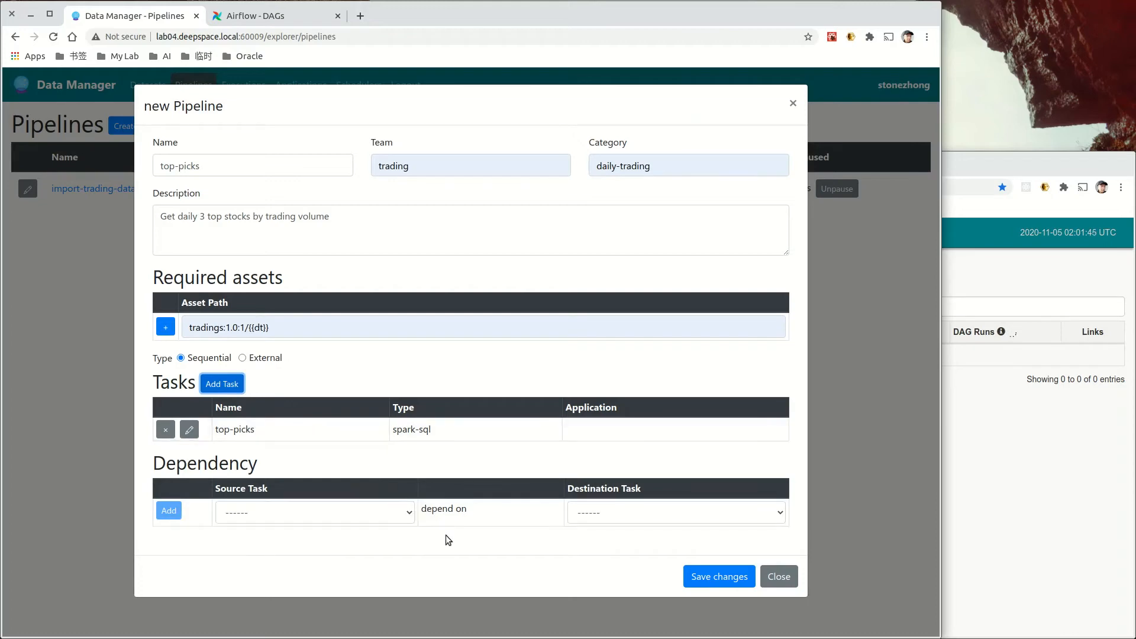
pyautogui.click(710, 582)
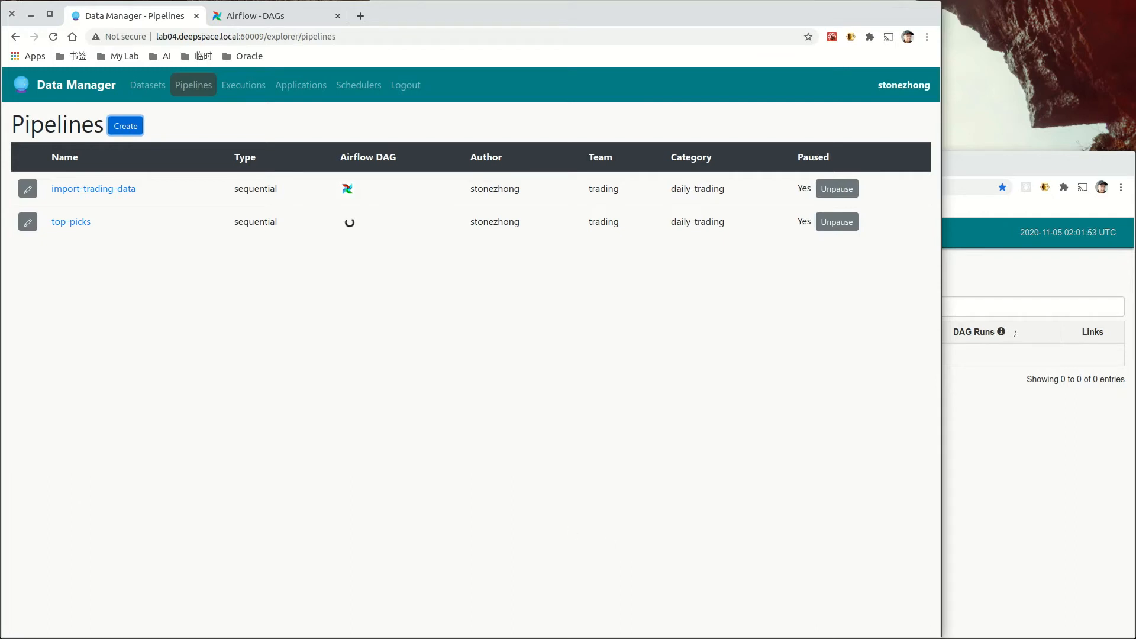
pyautogui.moveTo(681, 637)
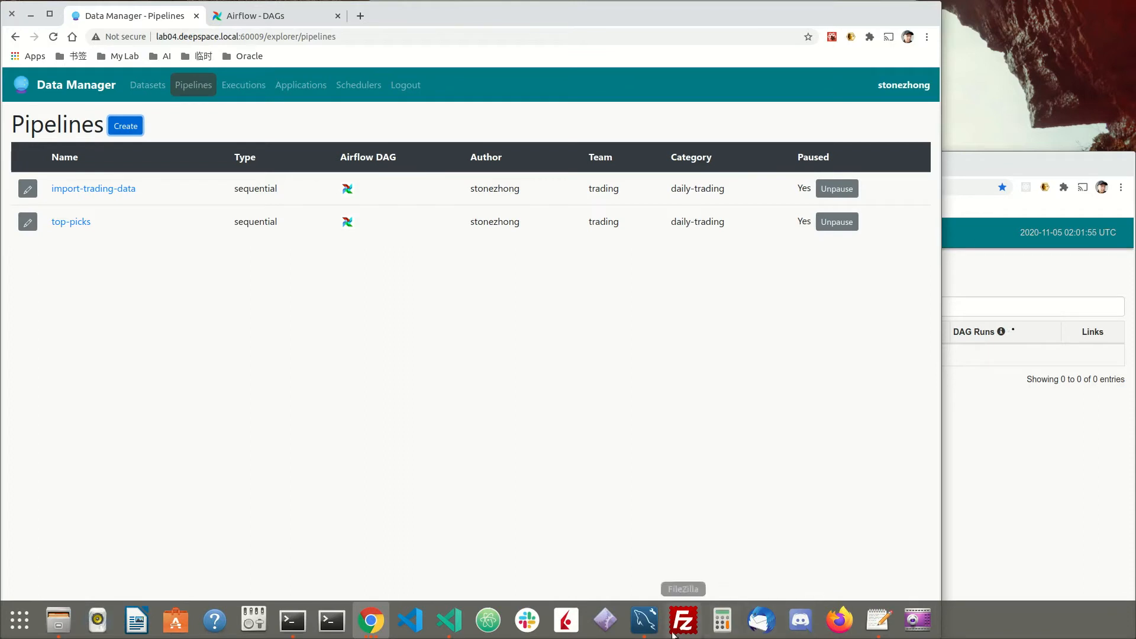
pyautogui.click(911, 632)
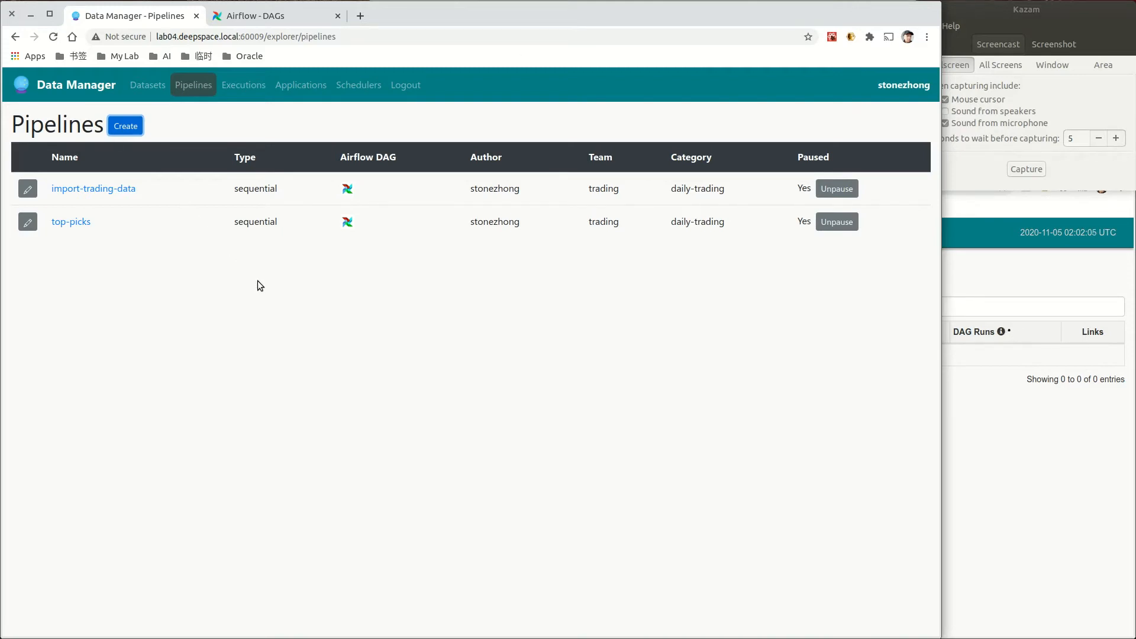
# Step: Open the Airflow DAG of the top-picks pipeline in a separate browser tab and view it
pyautogui.rightClick(349, 228)
pyautogui.click(370, 234)
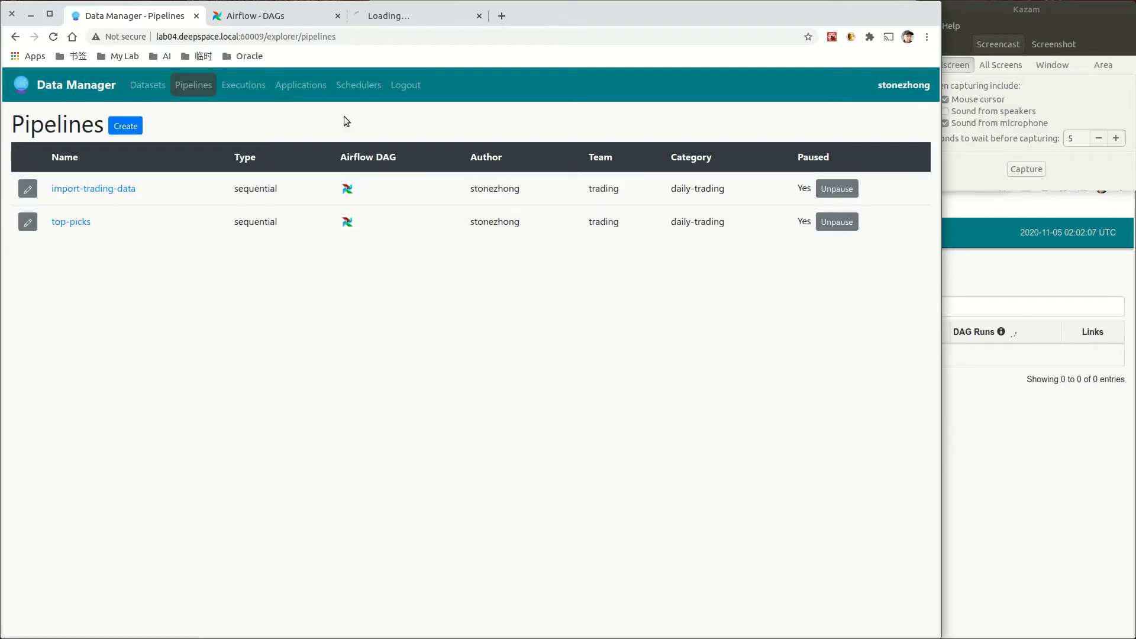
pyautogui.click(414, 16)
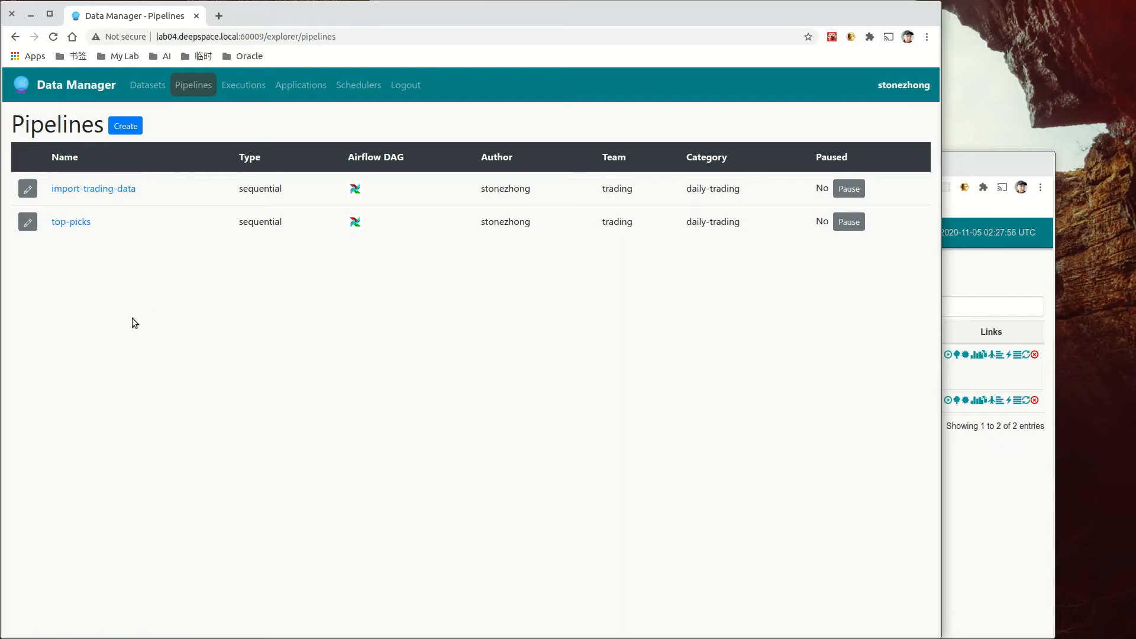
# Step: Edit the top-picks pipeline to add tradings:1.0:1:/{{dt}} as a required asset and save the pipeline
pyautogui.click(31, 222)
pyautogui.click(208, 327)
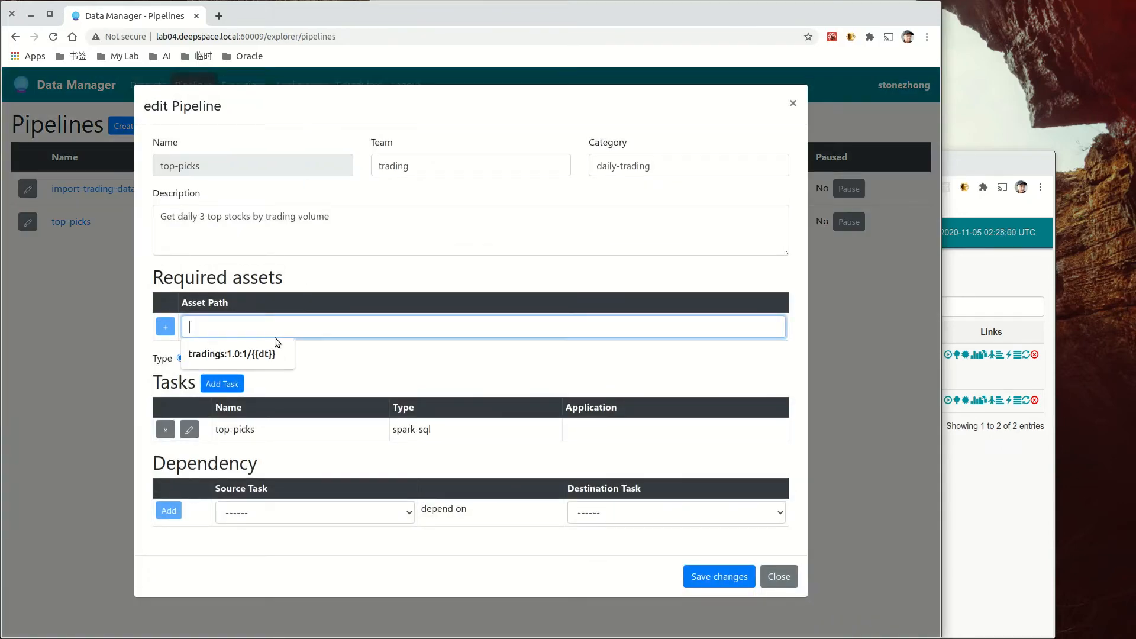
pyautogui.click(299, 351)
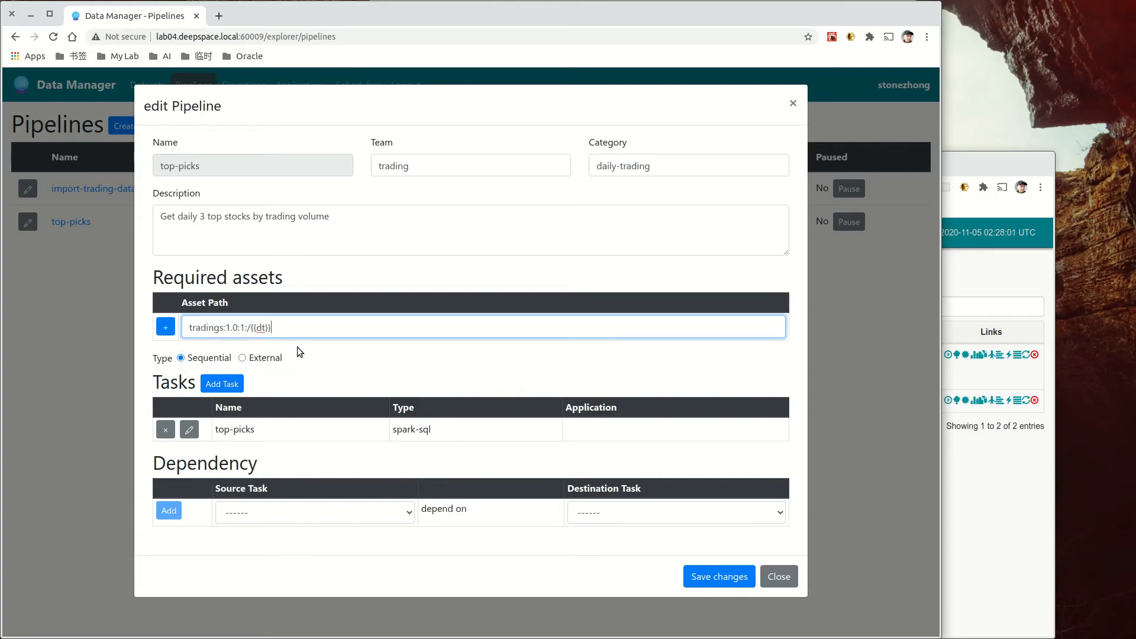
pyautogui.click(166, 327)
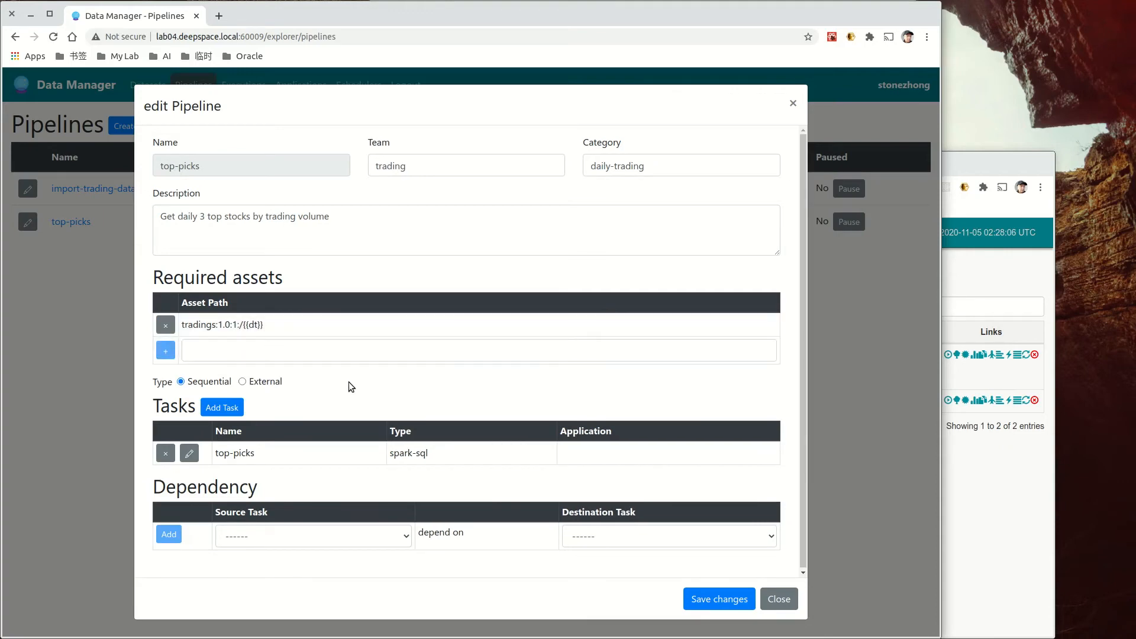
pyautogui.click(717, 602)
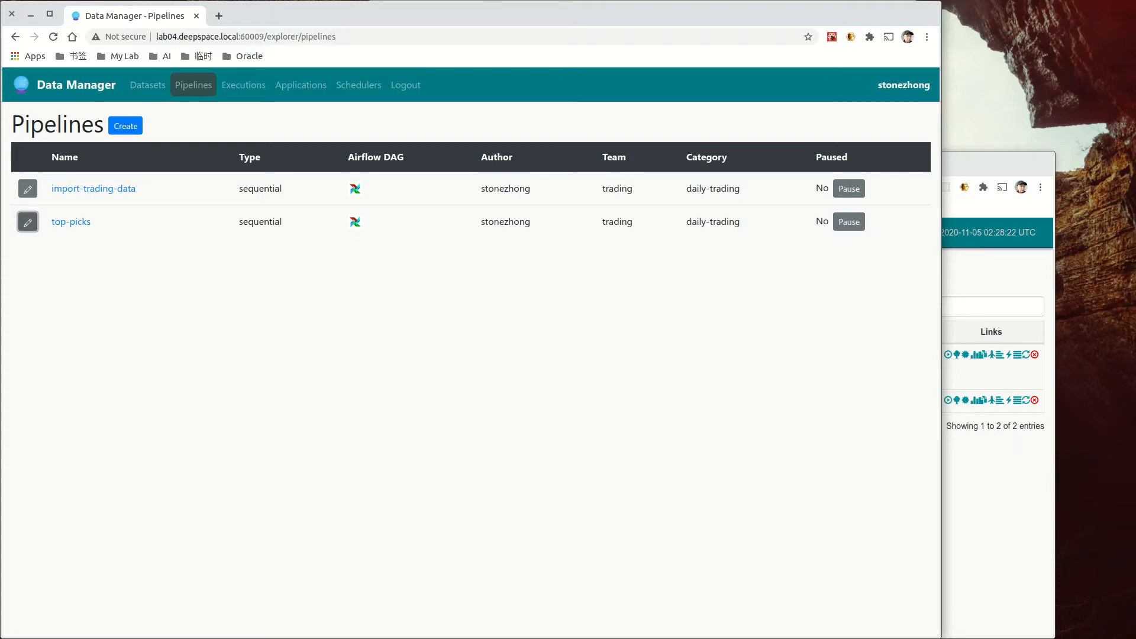
# Step: Start a new scheduler named daily-trading with the description "Daily trading scheduler"
pyautogui.click(355, 86)
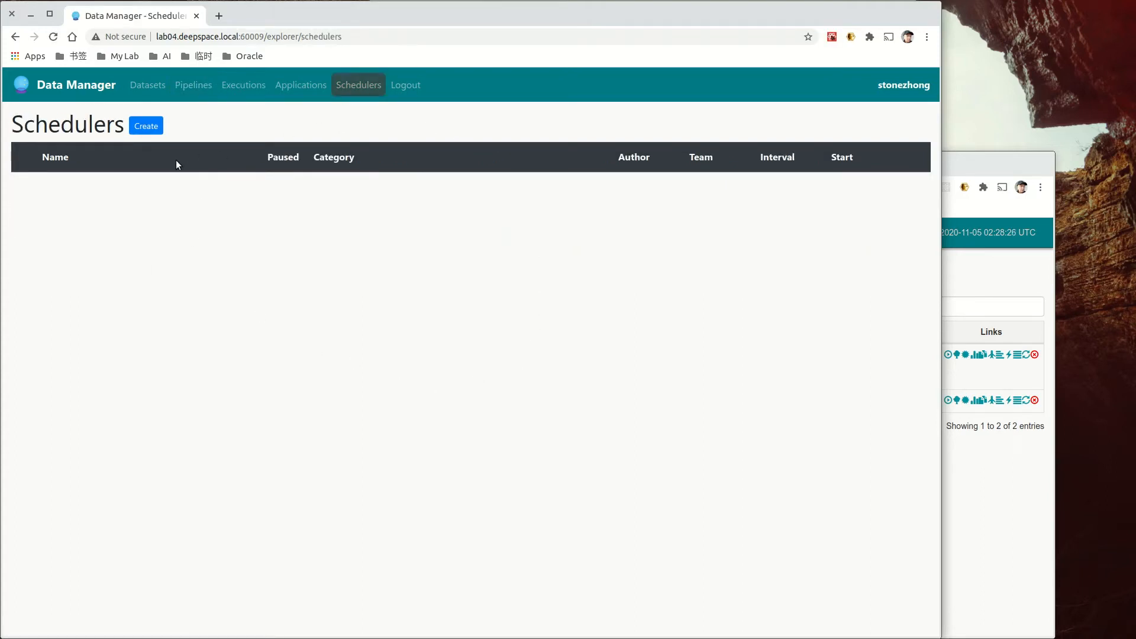
pyautogui.click(148, 131)
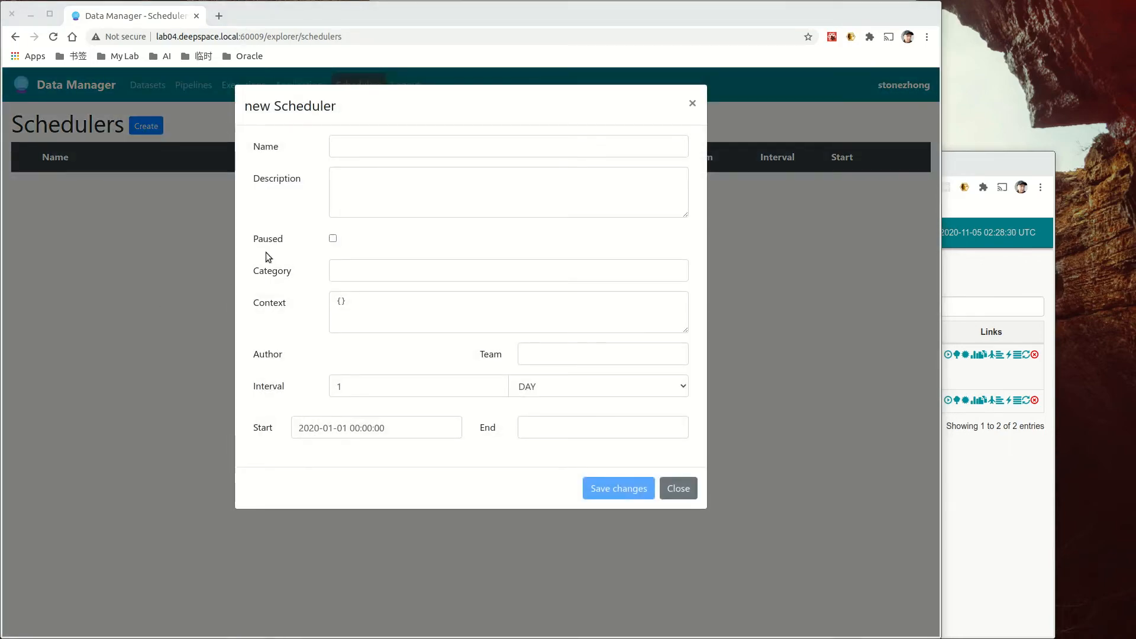
pyautogui.click(359, 140)
pyautogui.write('daily-trading')
pyautogui.click(372, 190)
pyautogui.write('Daily trading scheduler')
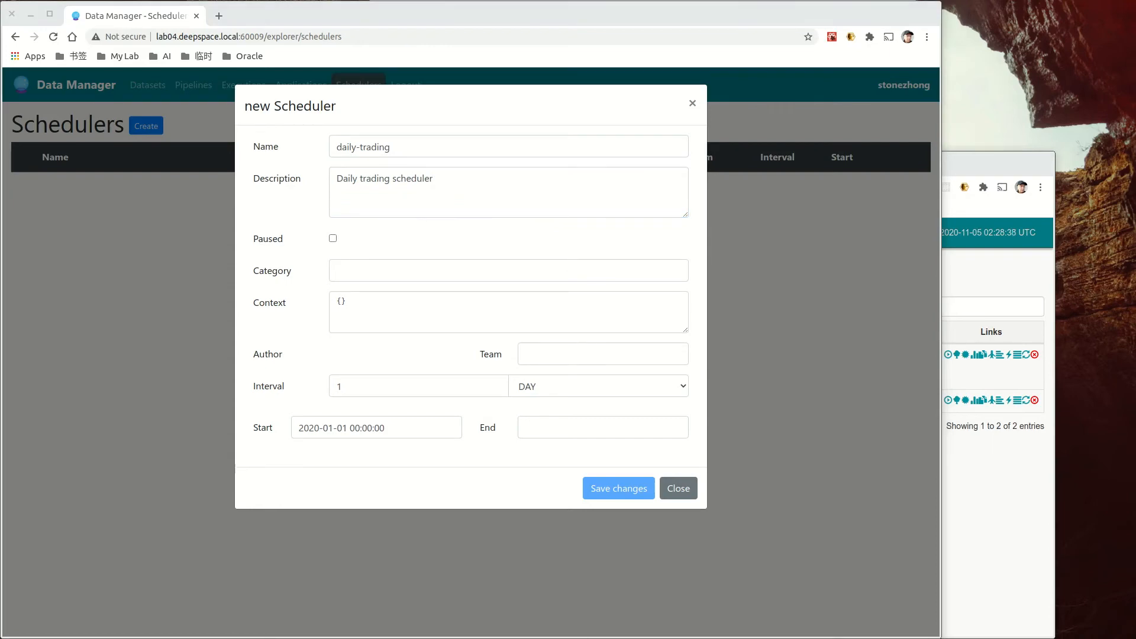
# Step: Set the scheduler's category to daily-trading and its context to {"dt": "{{due.strftime('%Y-%m-%d')}}"}
pyautogui.click(395, 270)
pyautogui.press('Down')
pyautogui.press('Down')
pyautogui.press('Return')
pyautogui.click(361, 319)
pyautogui.write('{"dt": "{{due.strftime(\'%Y-%m-%d\')}}"}')
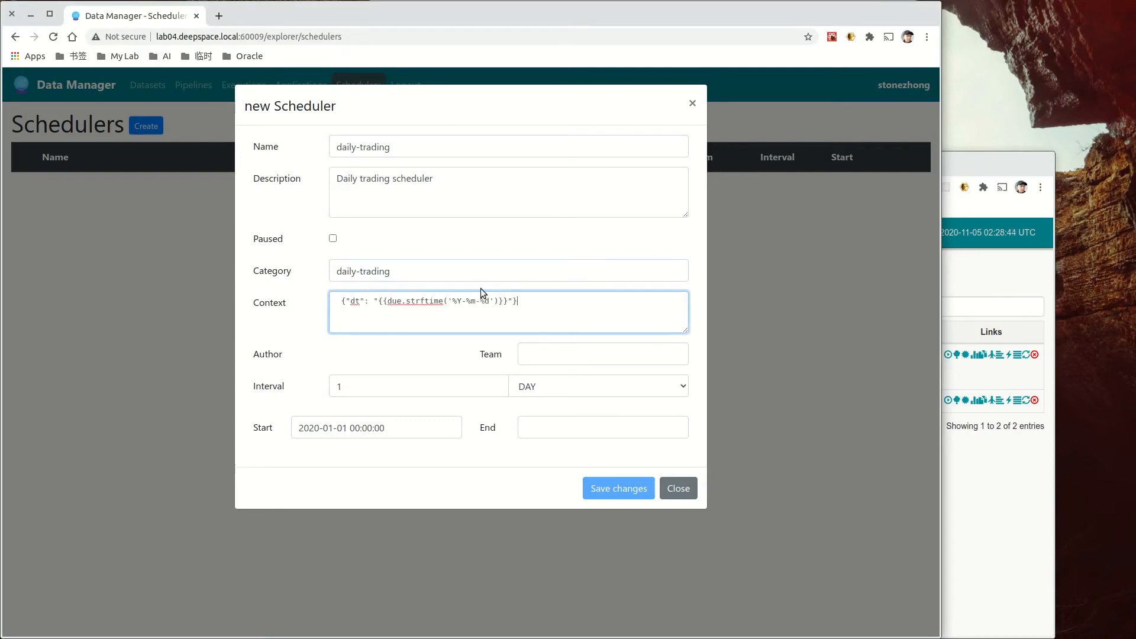
pyautogui.press('Delete')
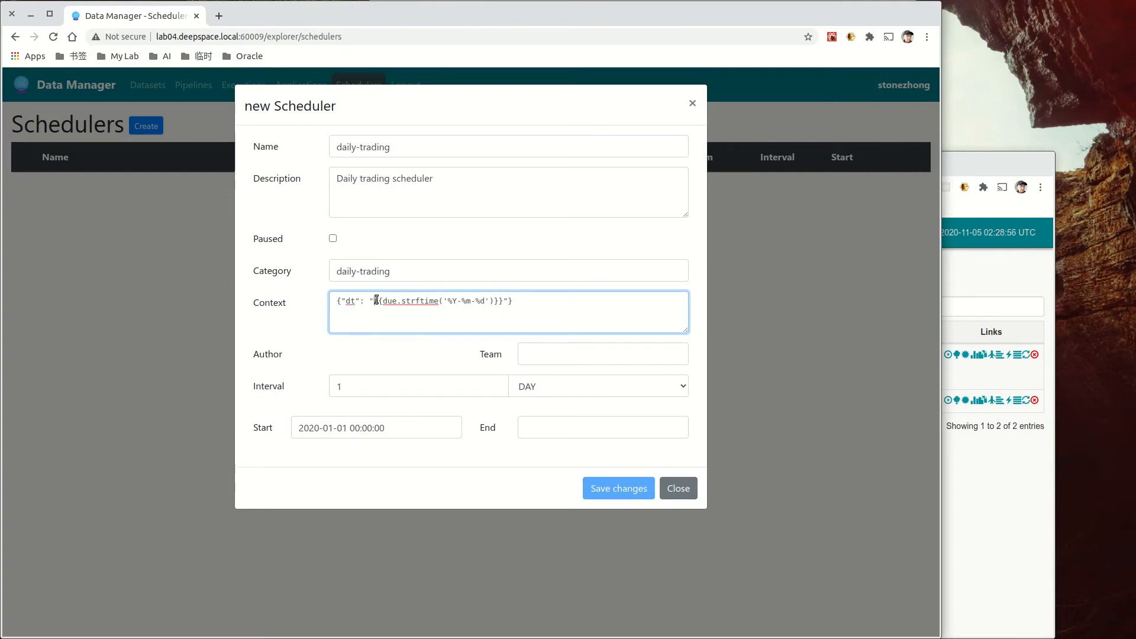
pyautogui.moveTo(374, 300); pyautogui.dragTo(512, 310)
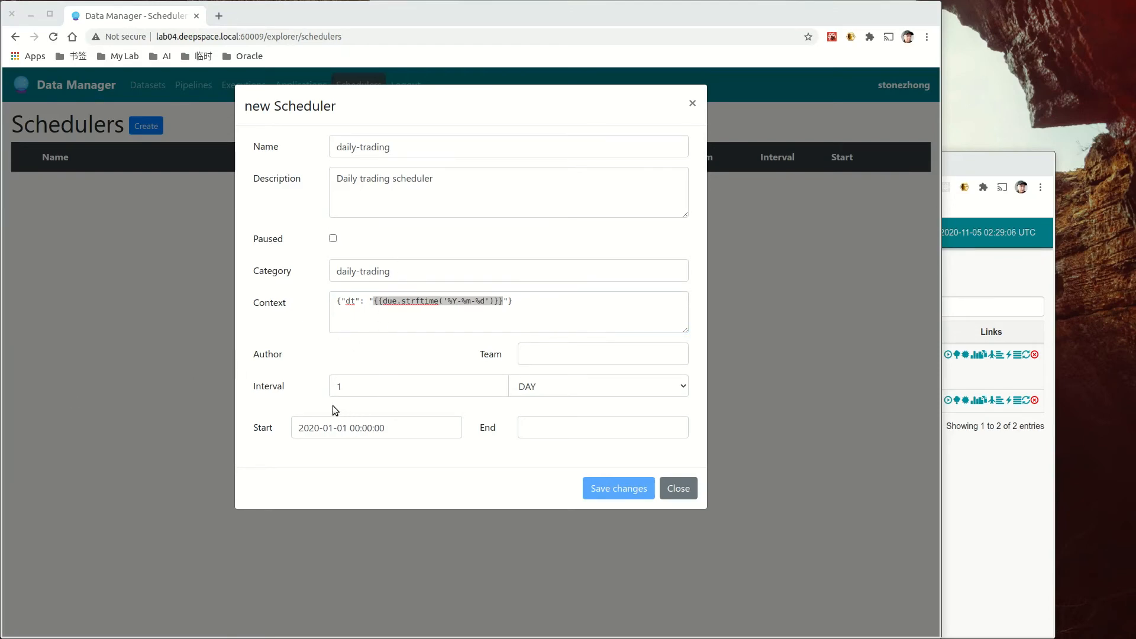
pyautogui.moveTo(419, 428); pyautogui.dragTo(195, 421)
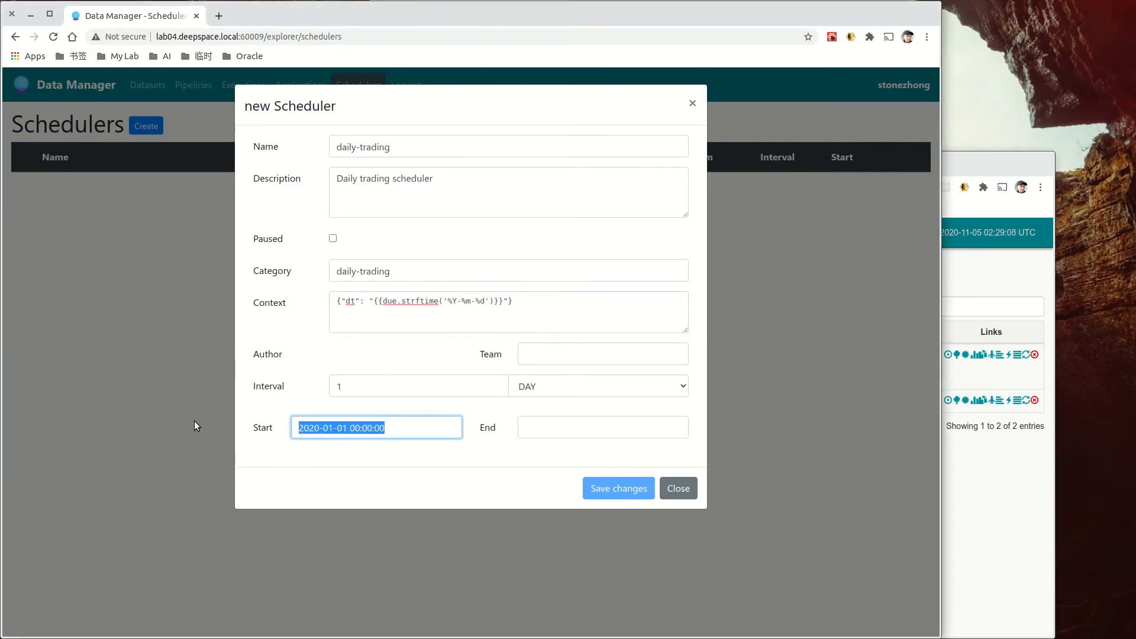
pyautogui.write('2020-11-04')
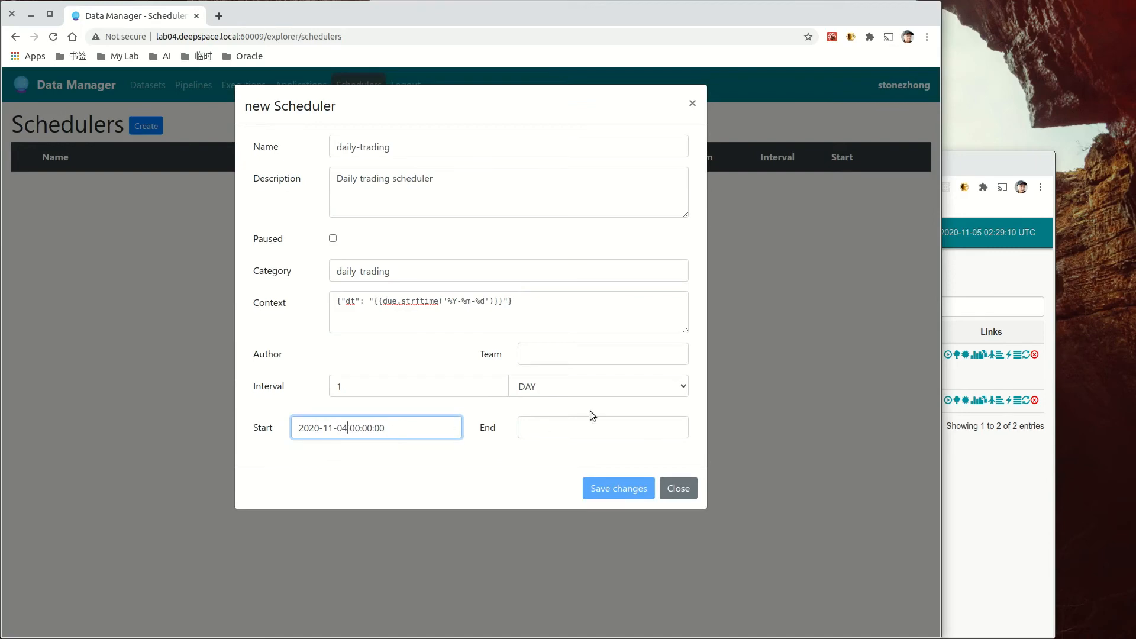
pyautogui.press('BackSpace')
pyautogui.write('5')
pyautogui.click(553, 355)
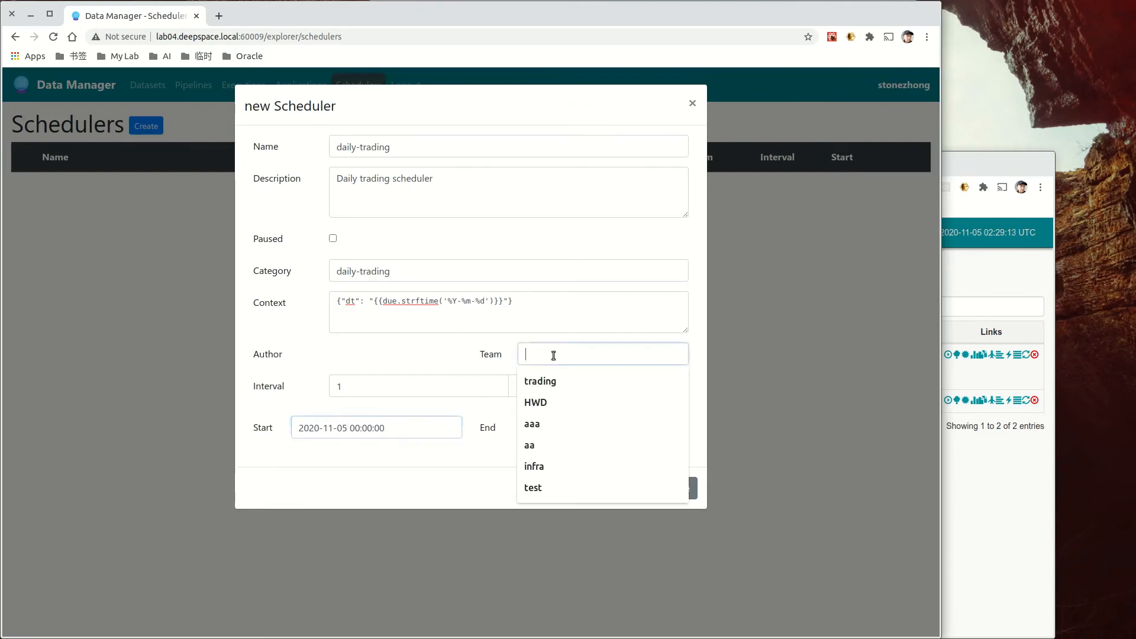
pyautogui.click(573, 385)
pyautogui.click(621, 493)
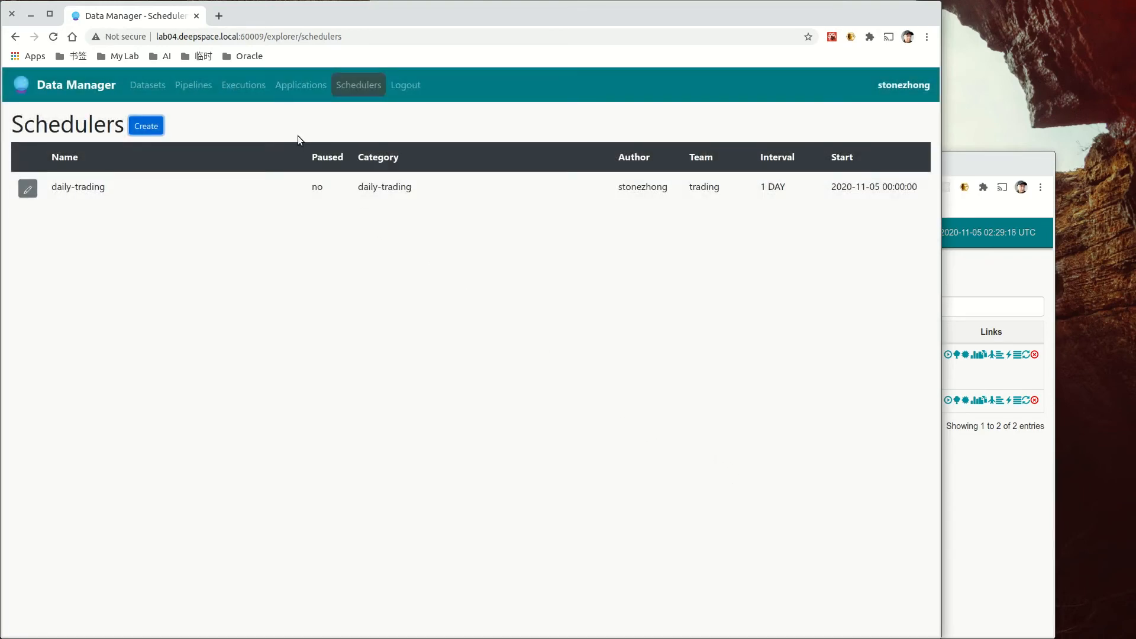
pyautogui.click(243, 85)
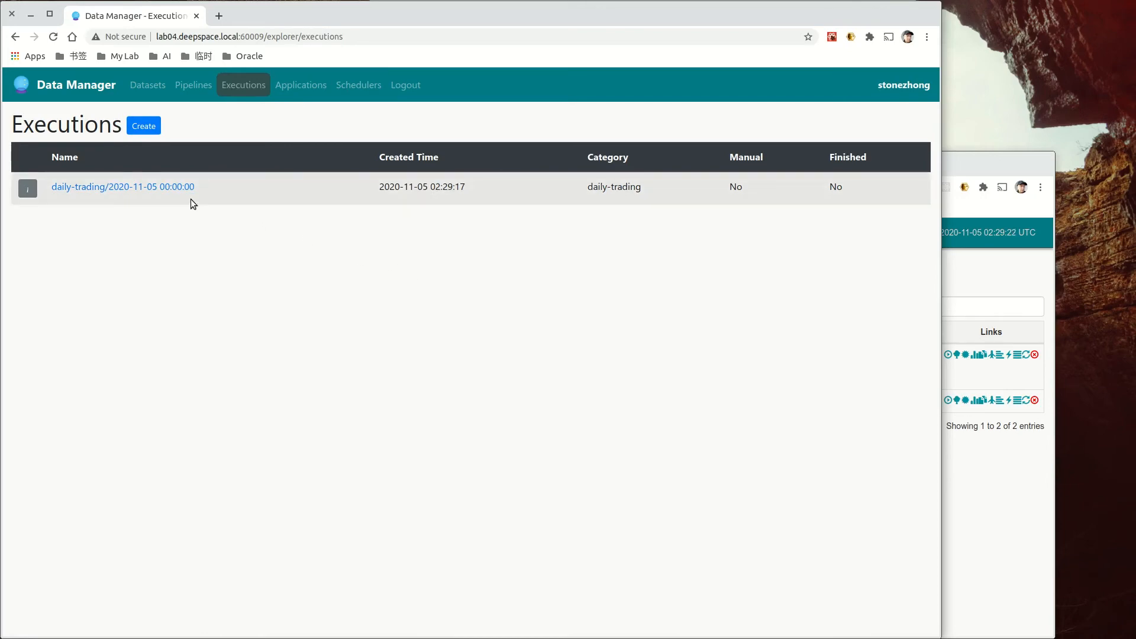
pyautogui.click(28, 189)
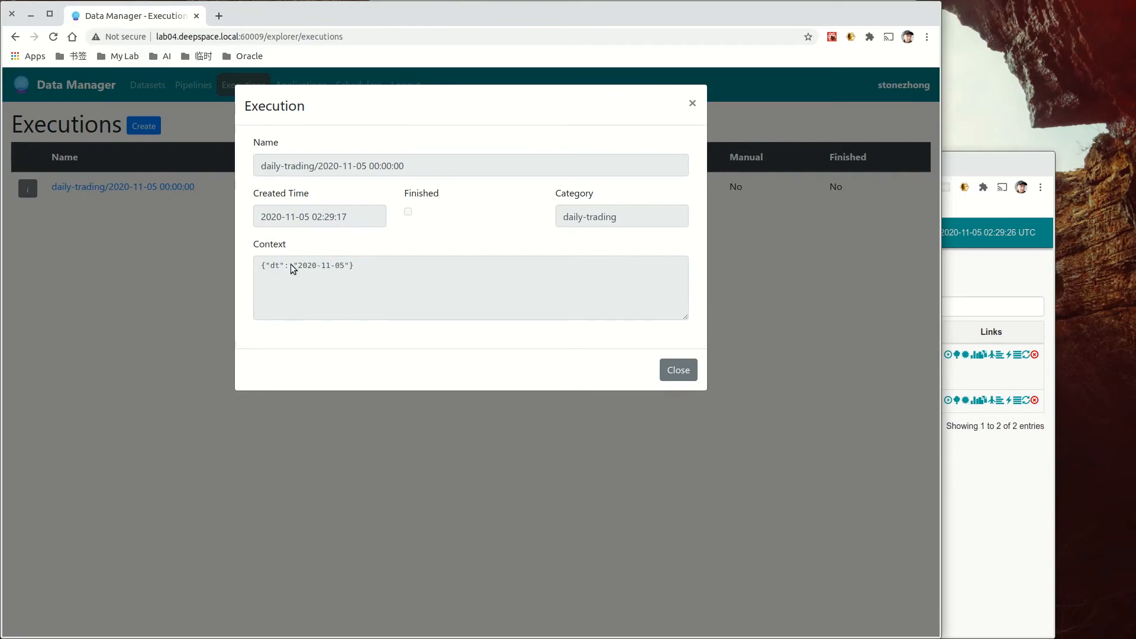
pyautogui.click(678, 370)
pyautogui.click(131, 187)
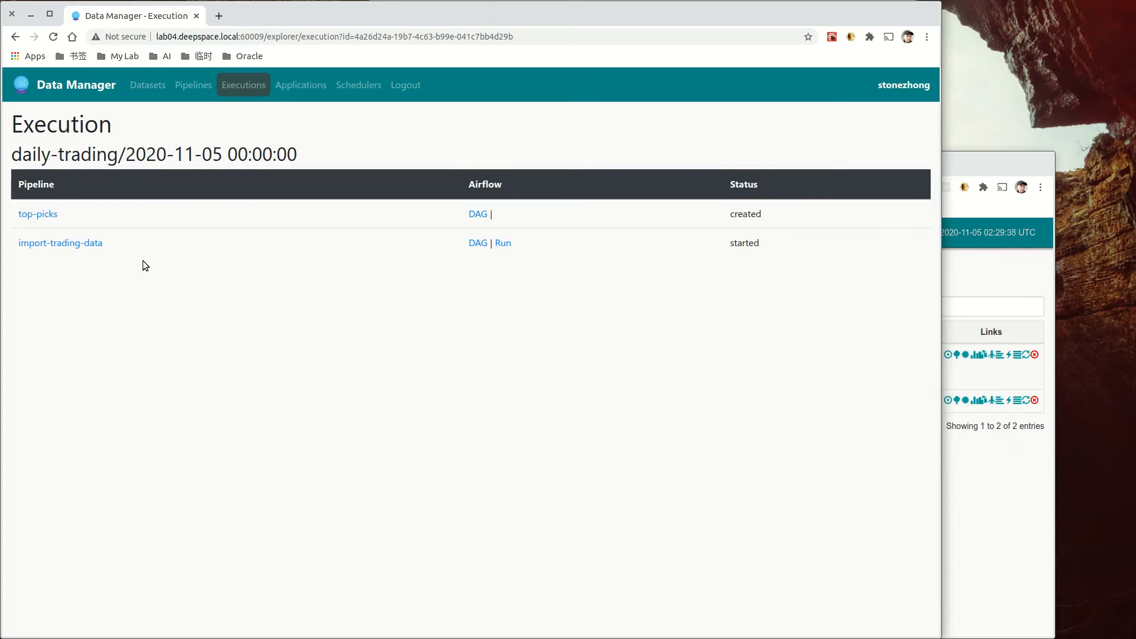
pyautogui.click(14, 37)
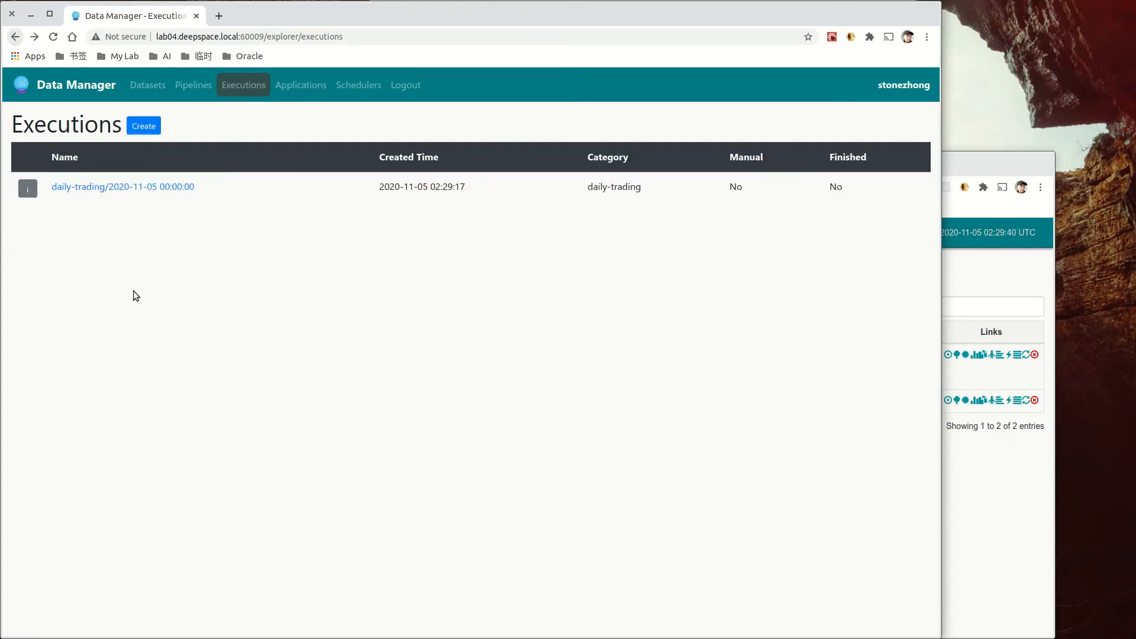
pyautogui.click(28, 189)
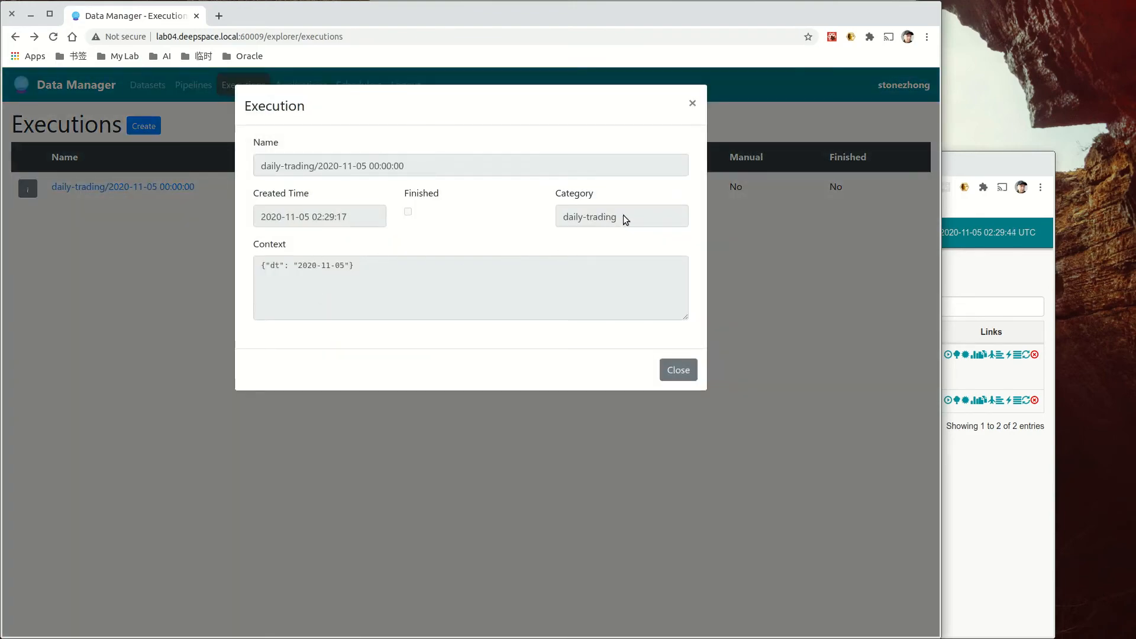
pyautogui.click(678, 370)
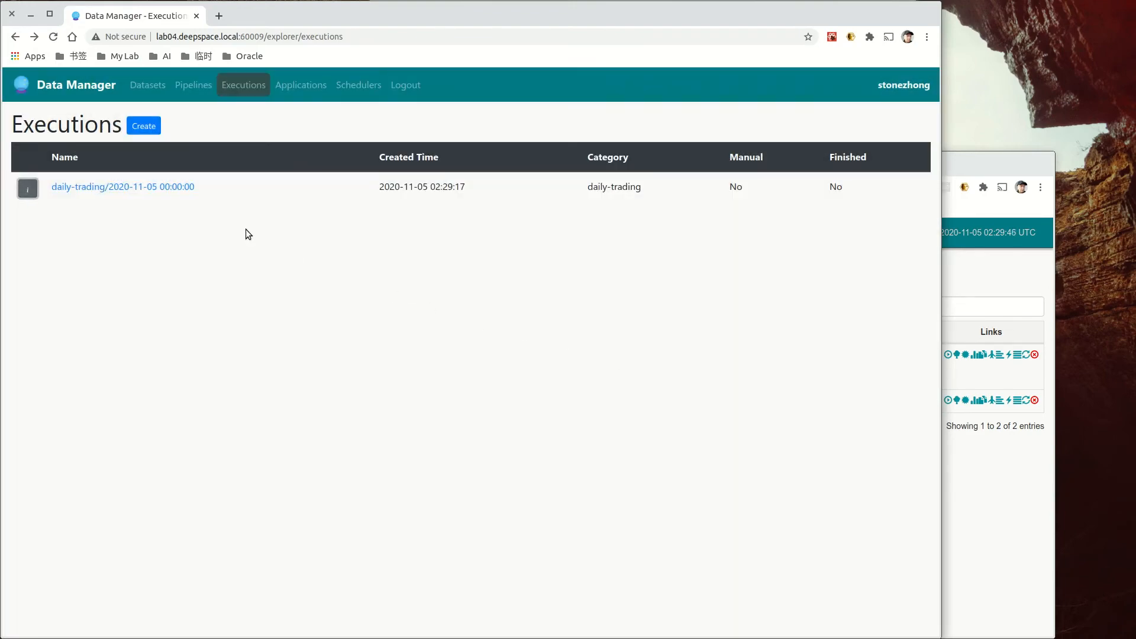
pyautogui.click(135, 187)
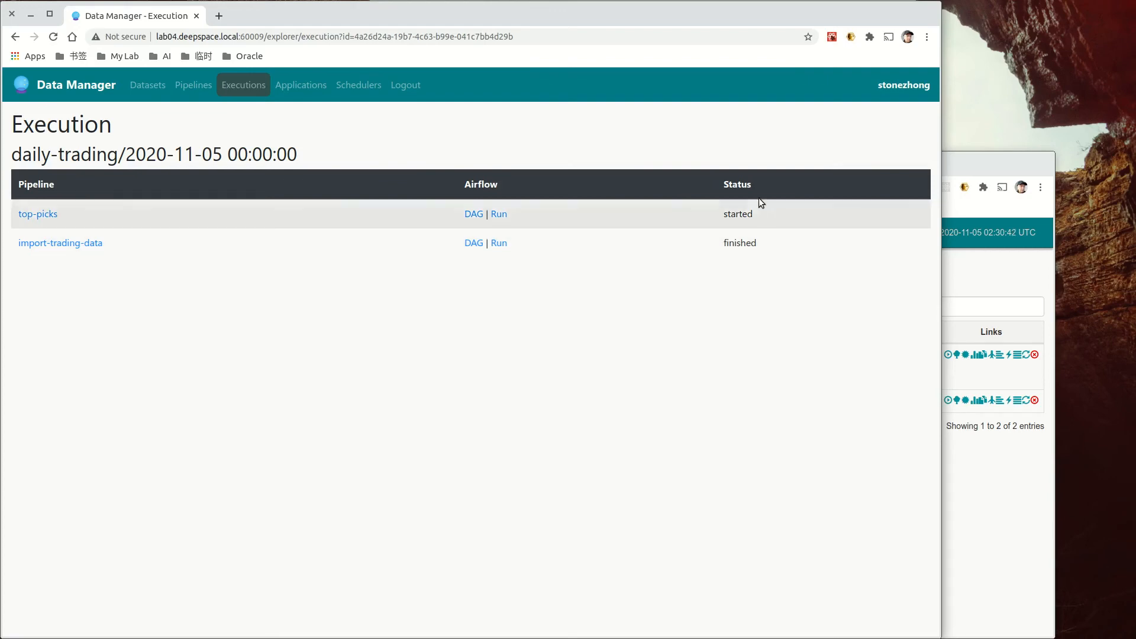
# Step: View the Airflow run of the top-picks pipeline in a separate browser tab, refresh it, and return to the execution page
pyautogui.rightClick(499, 216)
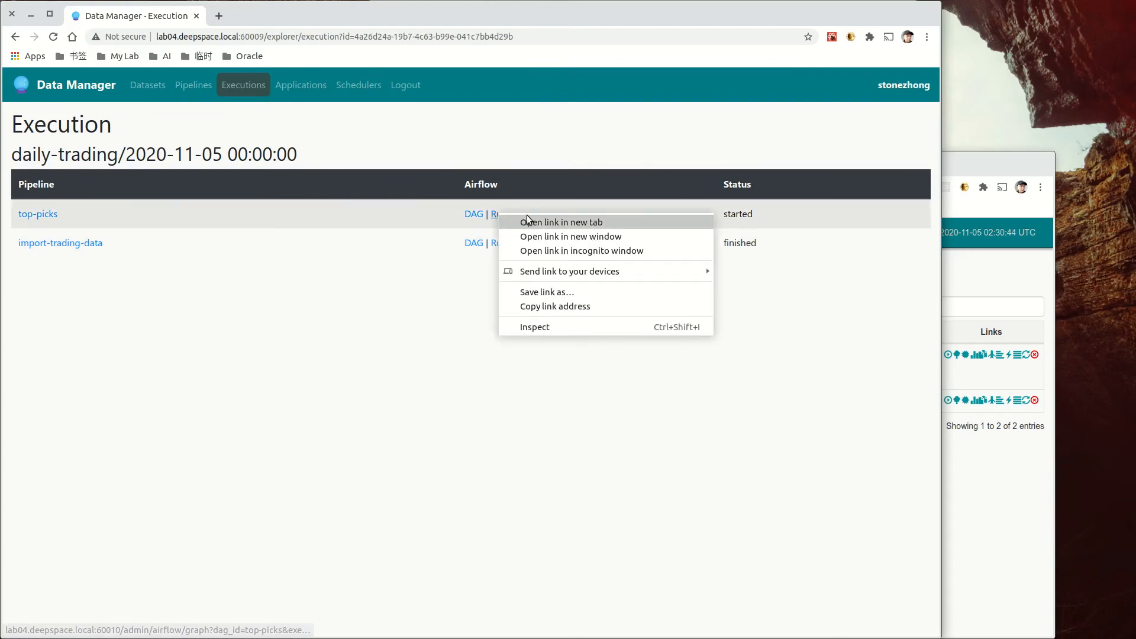
pyautogui.click(528, 220)
pyautogui.click(247, 18)
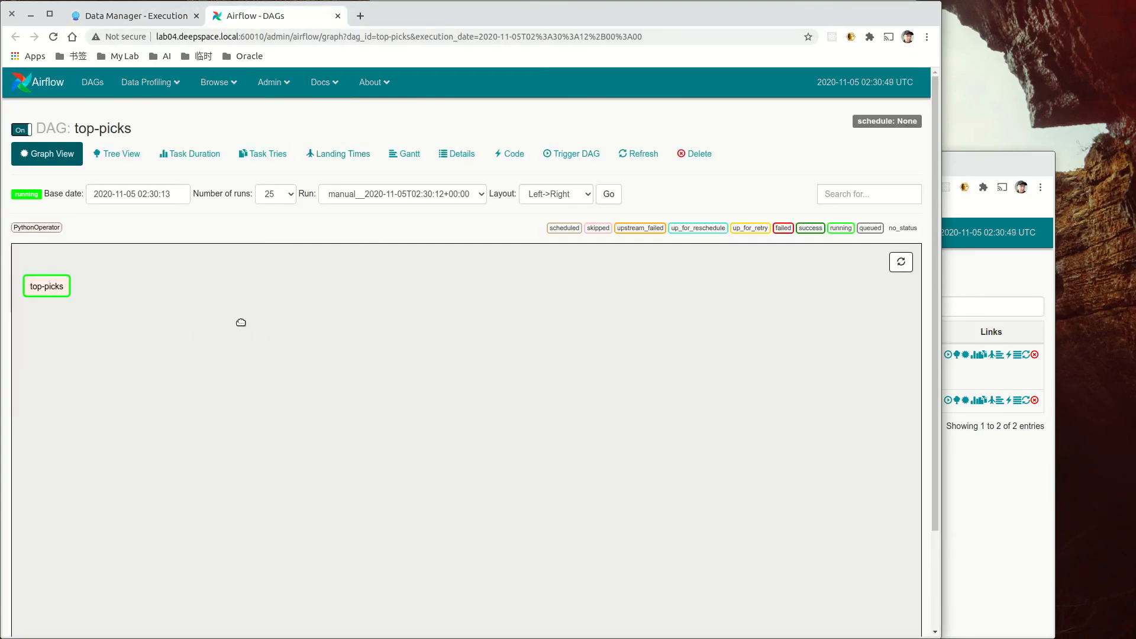
pyautogui.click(53, 37)
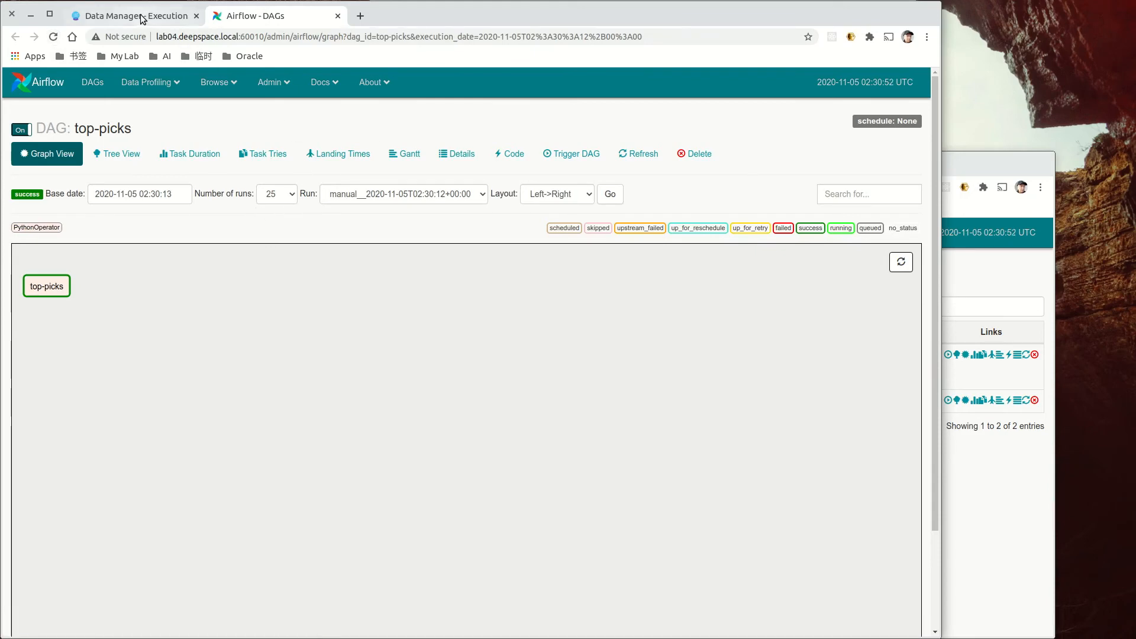
pyautogui.click(176, 16)
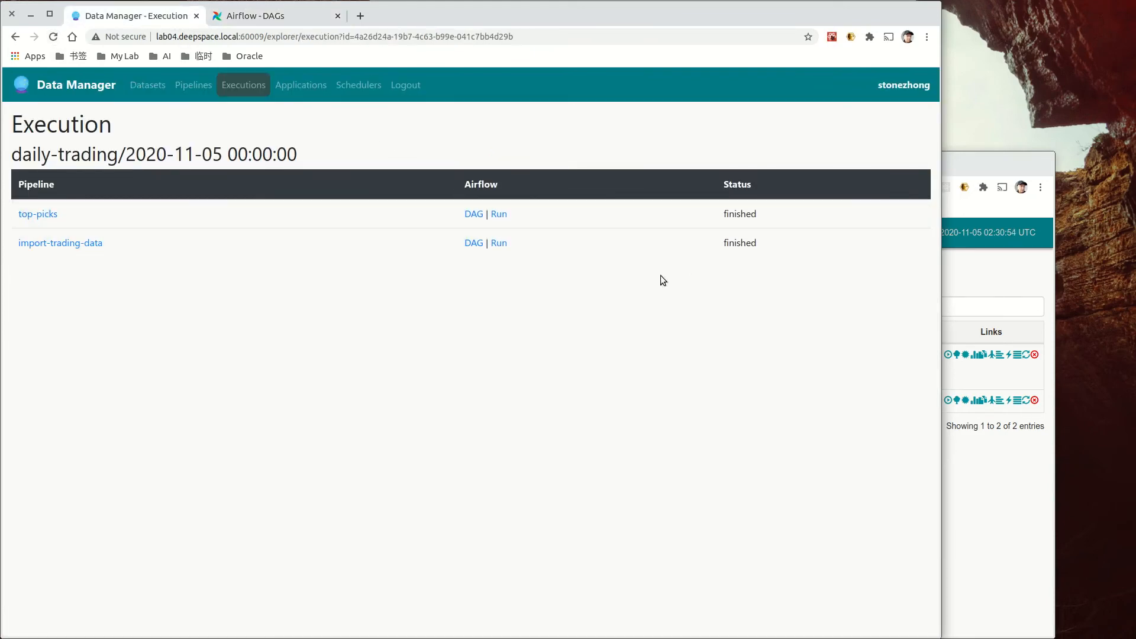
# Step: View the schema of the tradings dataset
pyautogui.click(154, 87)
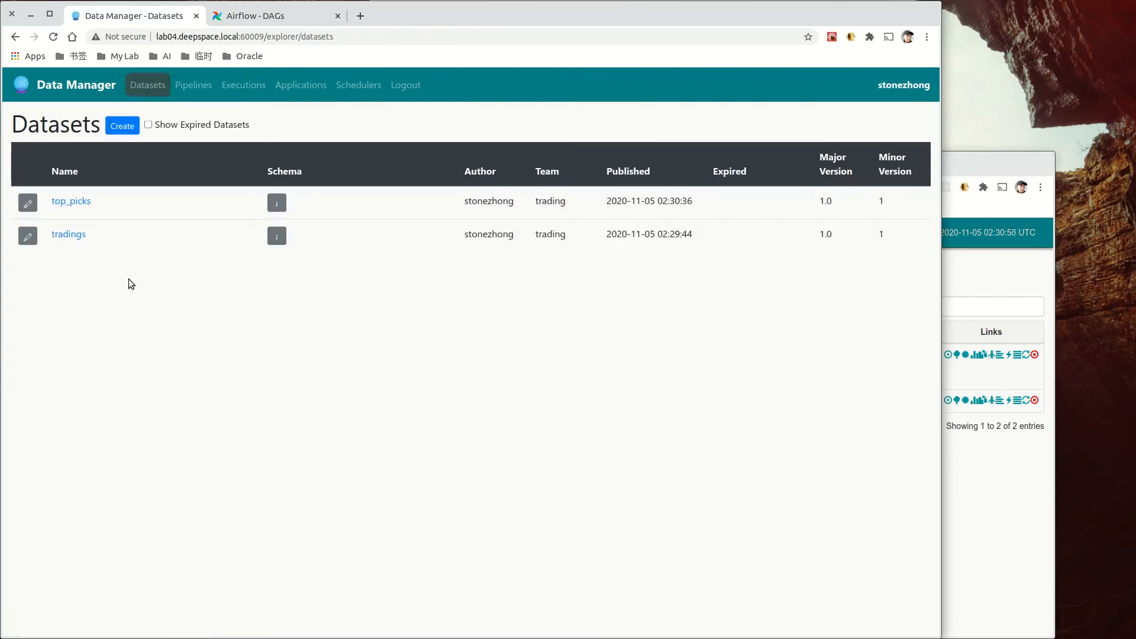
pyautogui.click(276, 237)
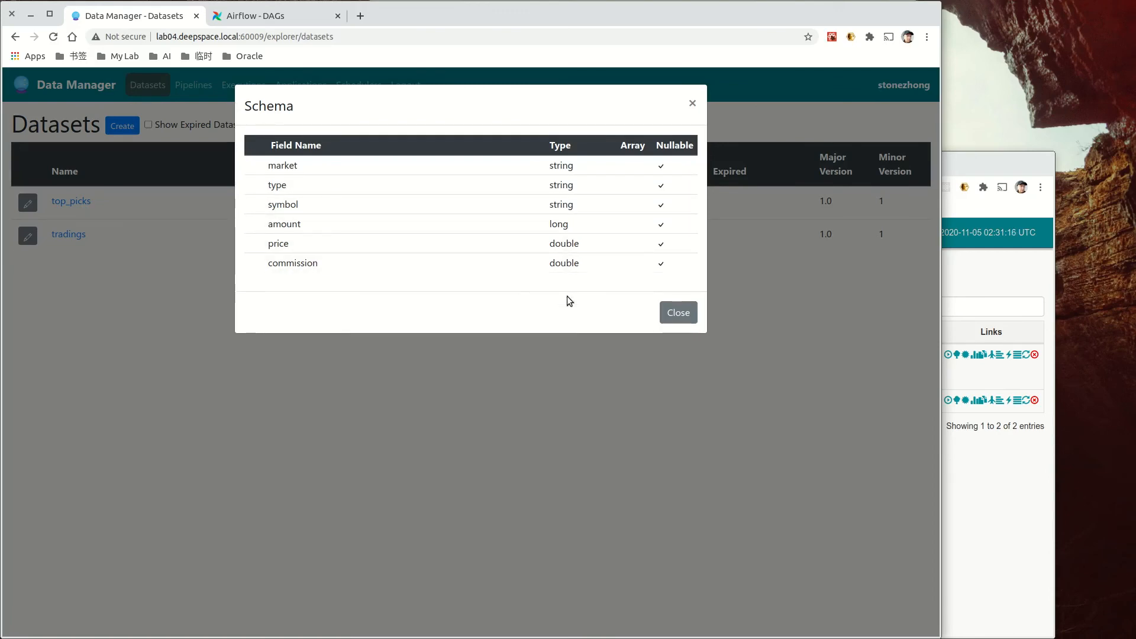
pyautogui.click(678, 313)
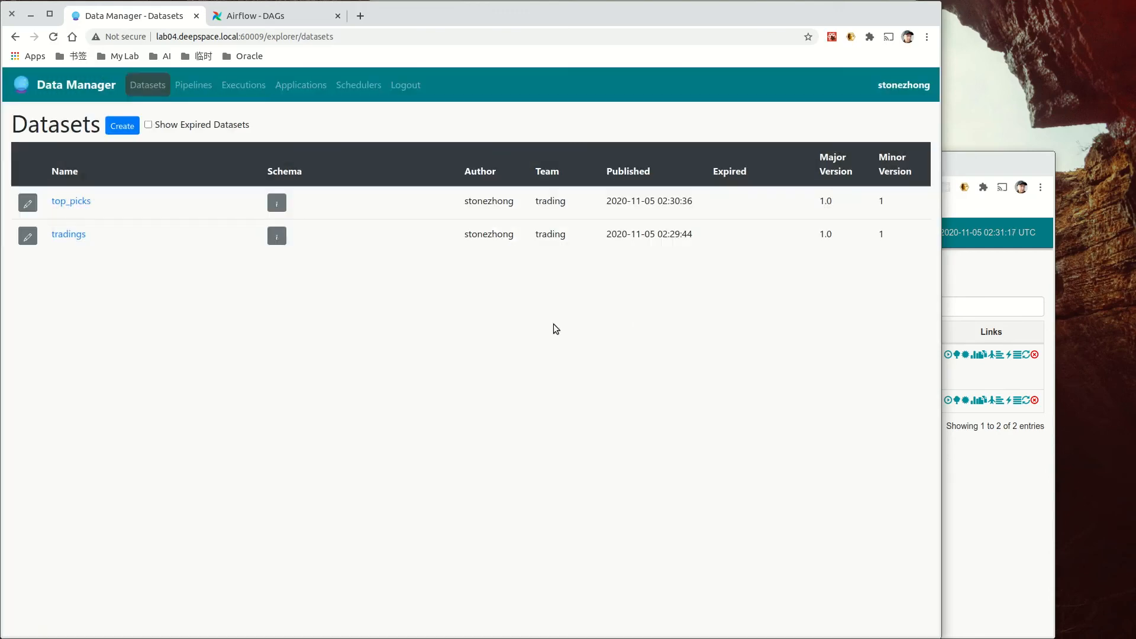
# Step: Open the tradings dataset and examine its asset names and the storage location of the 2020-11-05_NASDAQ asset
pyautogui.click(69, 235)
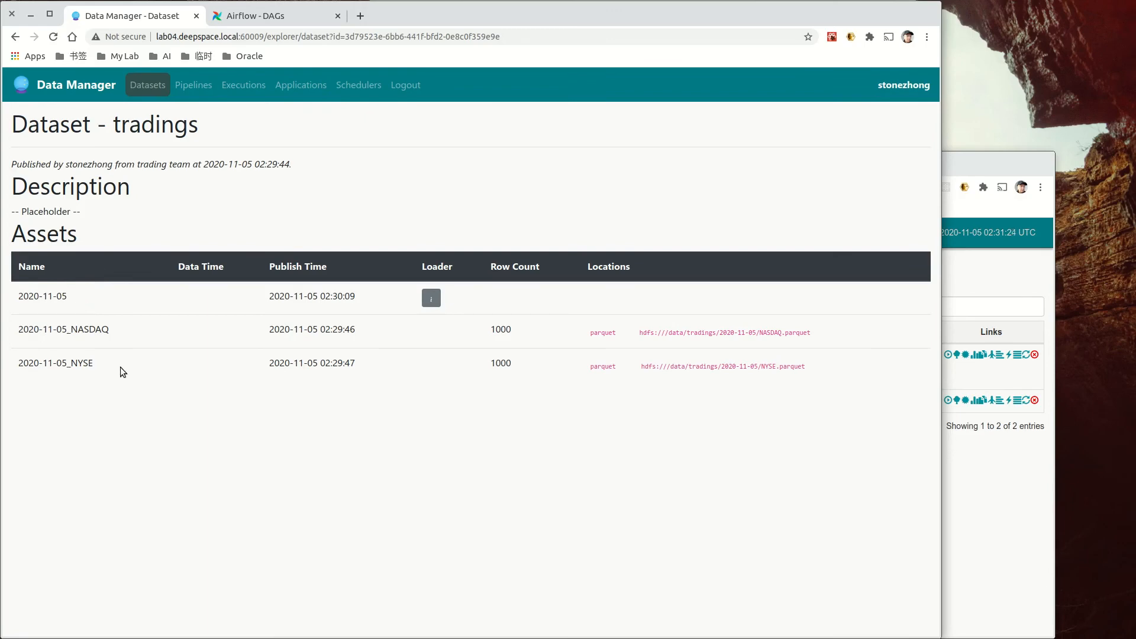
pyautogui.moveTo(18, 330); pyautogui.dragTo(136, 336)
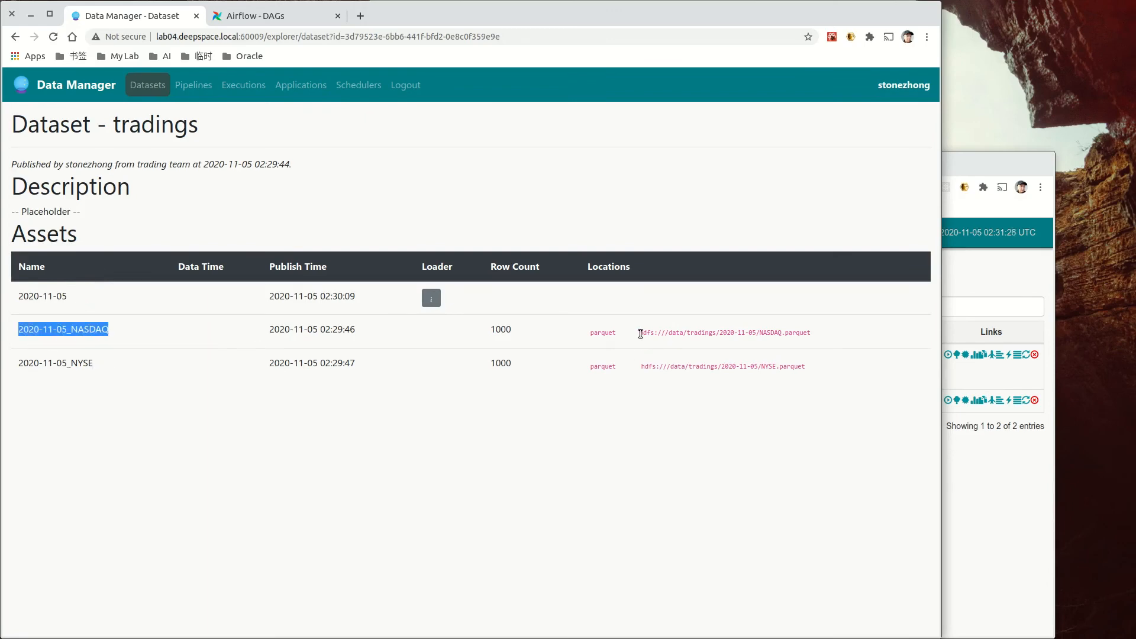
pyautogui.moveTo(640, 334); pyautogui.dragTo(822, 335)
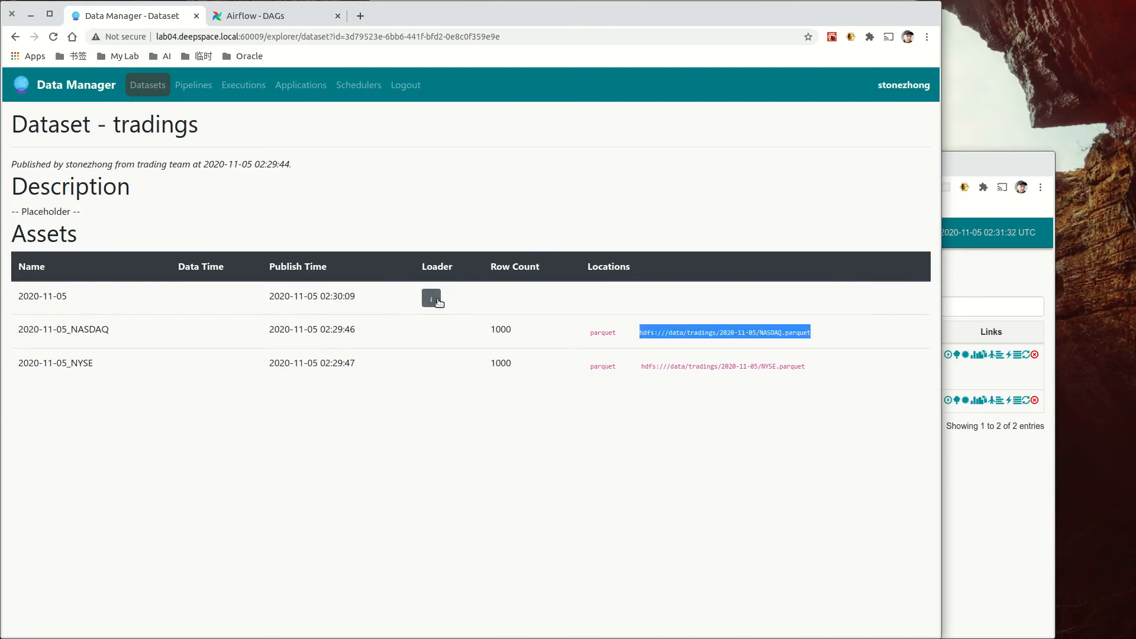
pyautogui.moveTo(28, 296); pyautogui.dragTo(81, 299)
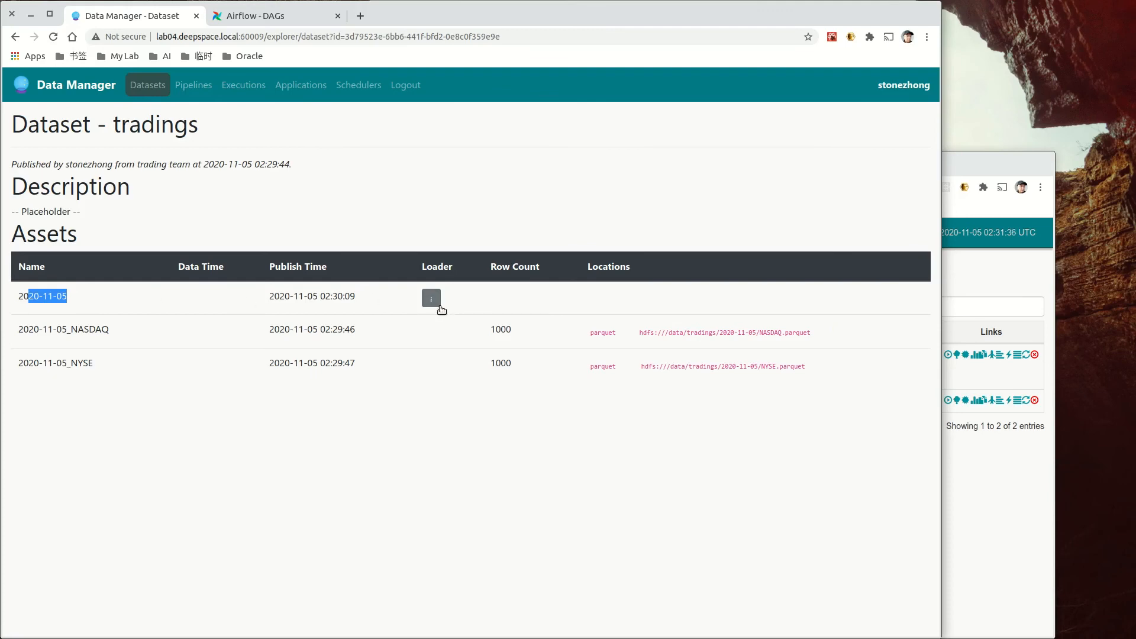
# Step: Examine the loader definition of the 2020-11-05 asset, including its loader name and dsi_paths
pyautogui.click(432, 299)
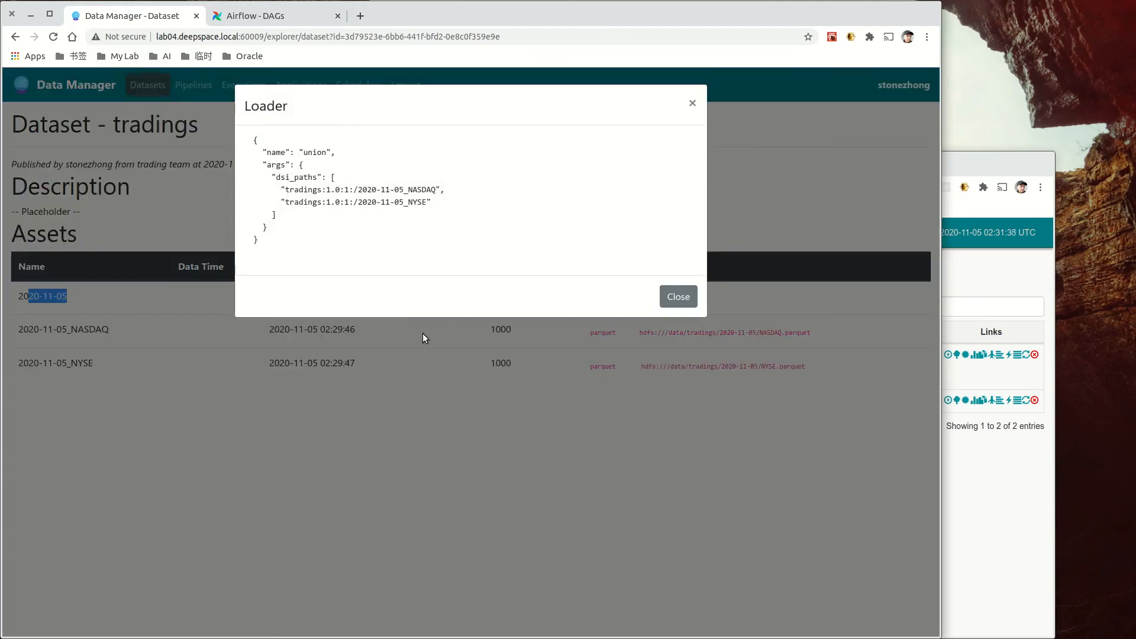
pyautogui.doubleClick(313, 153)
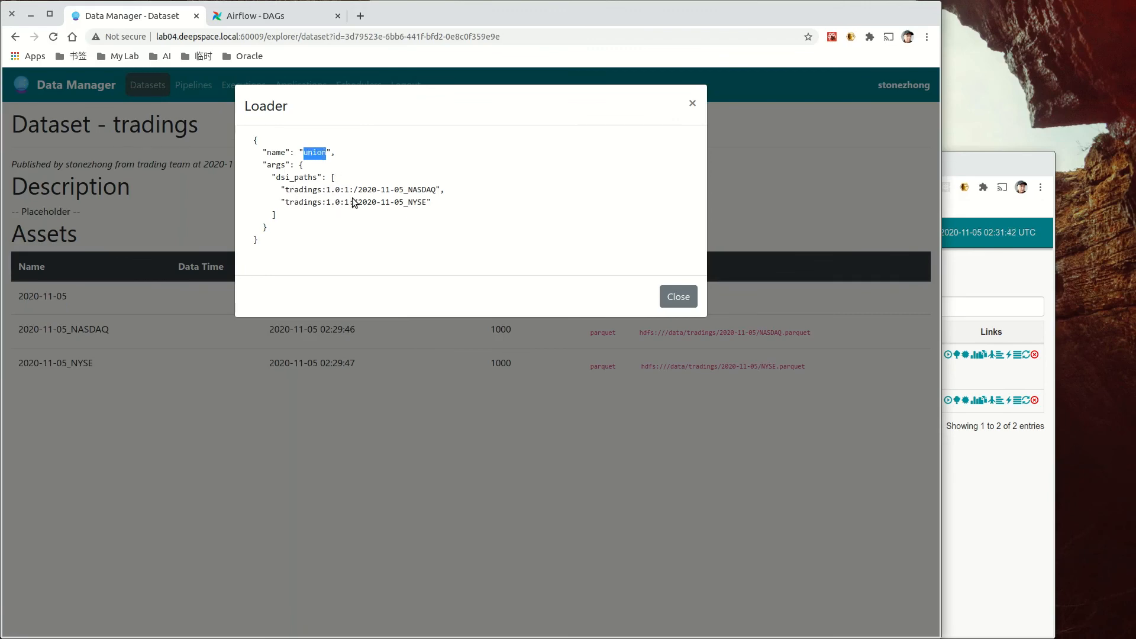
pyautogui.moveTo(285, 190); pyautogui.dragTo(436, 191)
pyautogui.moveTo(285, 203); pyautogui.dragTo(426, 203)
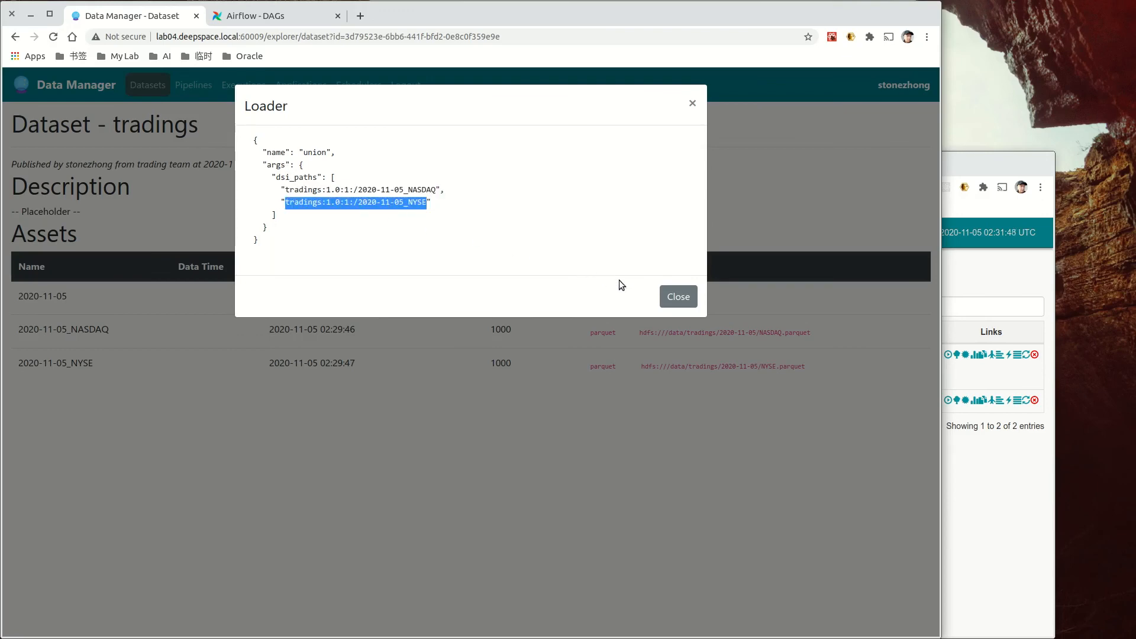
pyautogui.click(676, 296)
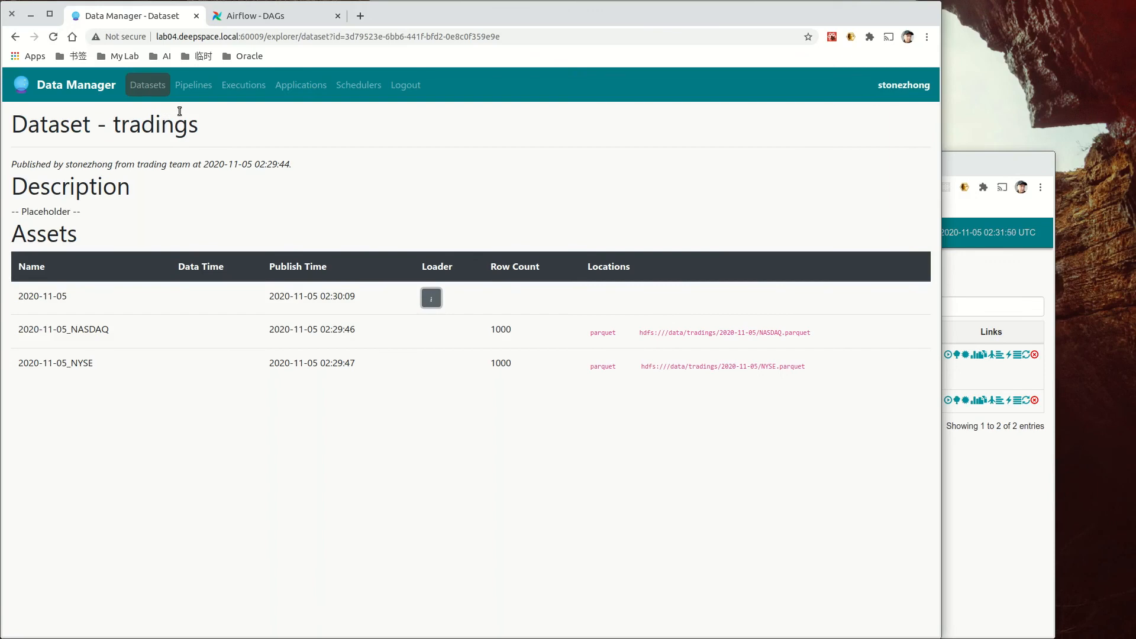
# Step: Examine the top_picks dataset's asset listing and its schema
pyautogui.click(151, 85)
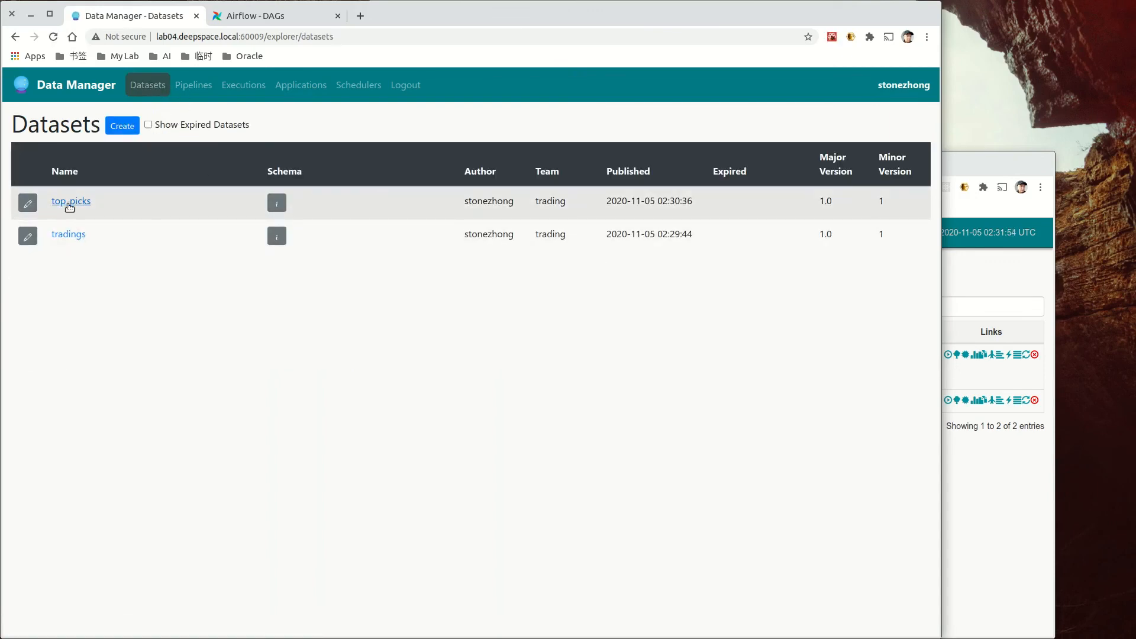
pyautogui.click(68, 206)
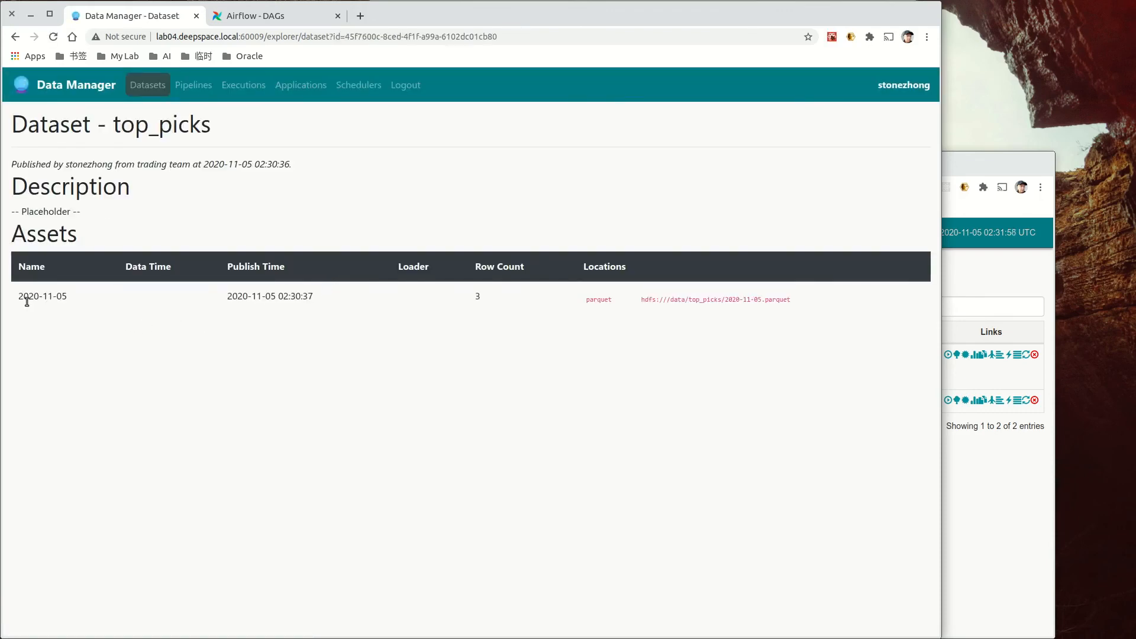
pyautogui.moveTo(18, 296); pyautogui.dragTo(65, 296)
pyautogui.click(15, 36)
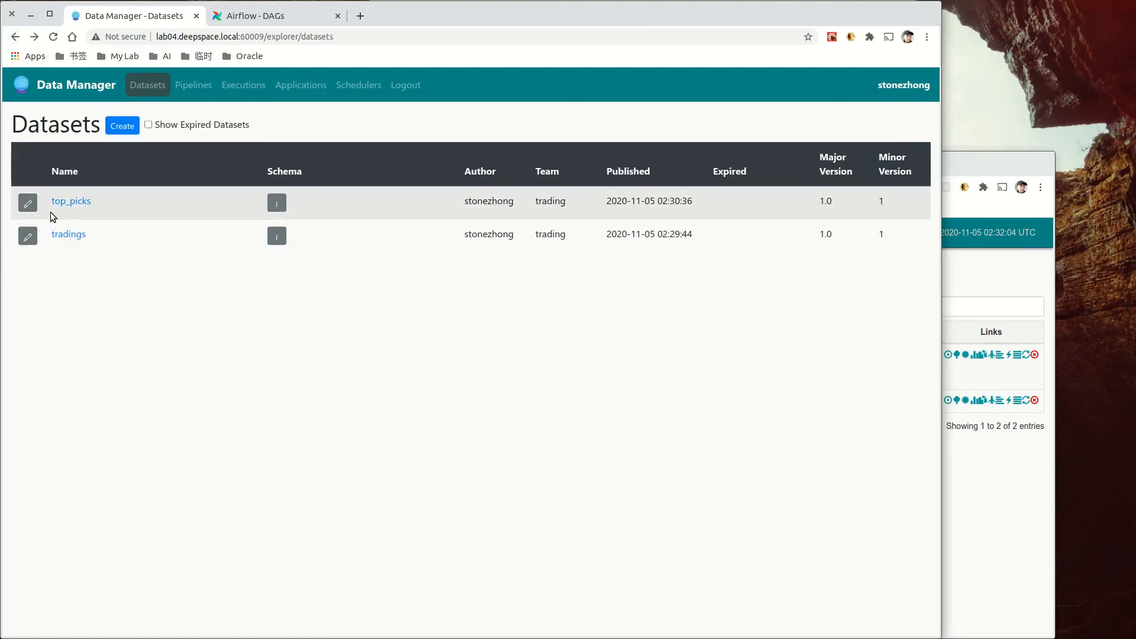
pyautogui.click(278, 203)
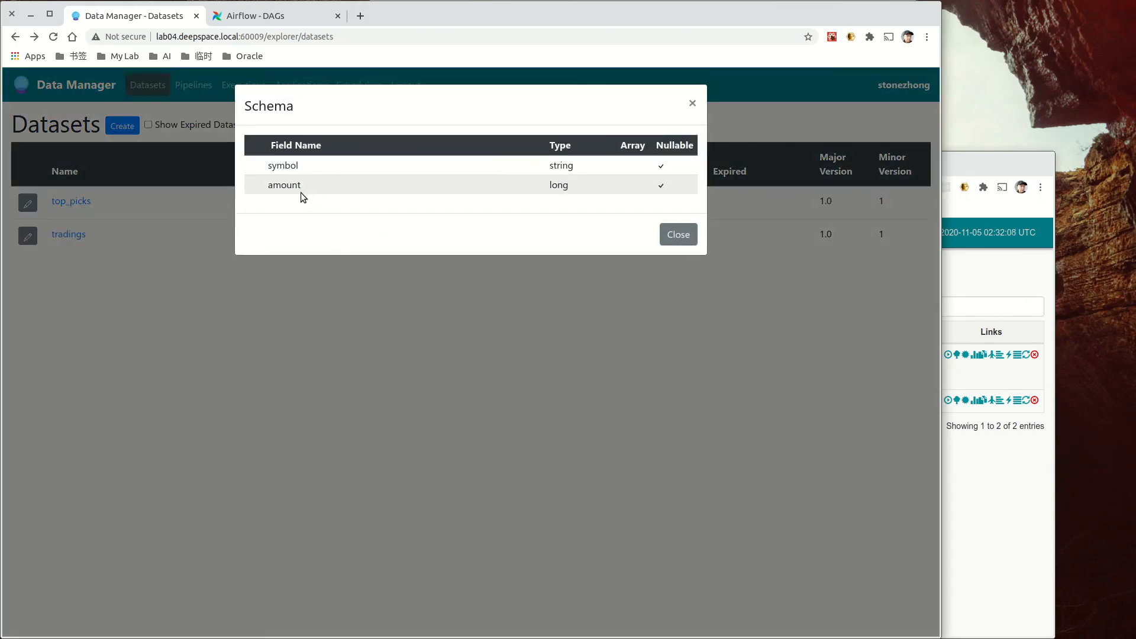
pyautogui.click(686, 236)
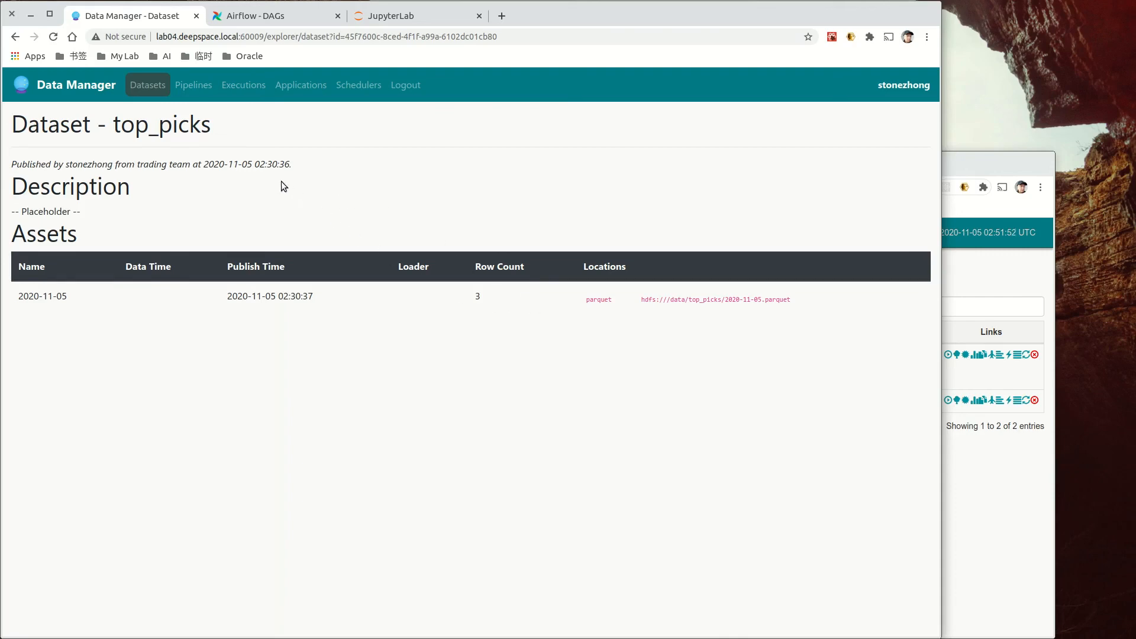
# Step: Copy the HDFS location of the tradings dataset's 2020-11-05_NASDAQ asset and switch to the JupyterLab notebook
pyautogui.click(140, 88)
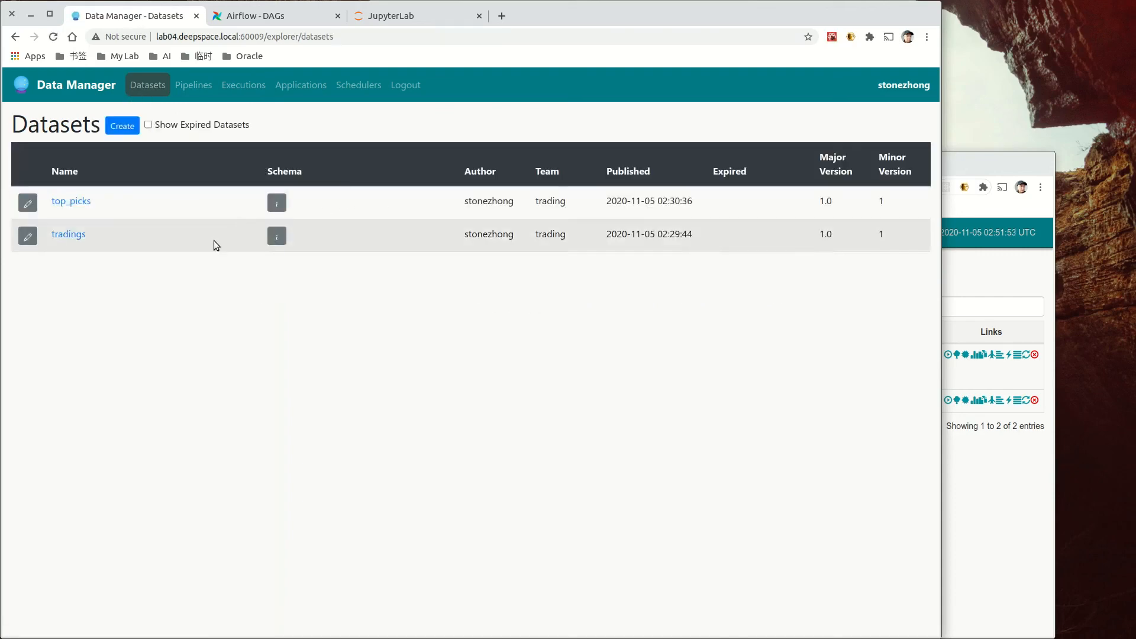
pyautogui.click(75, 234)
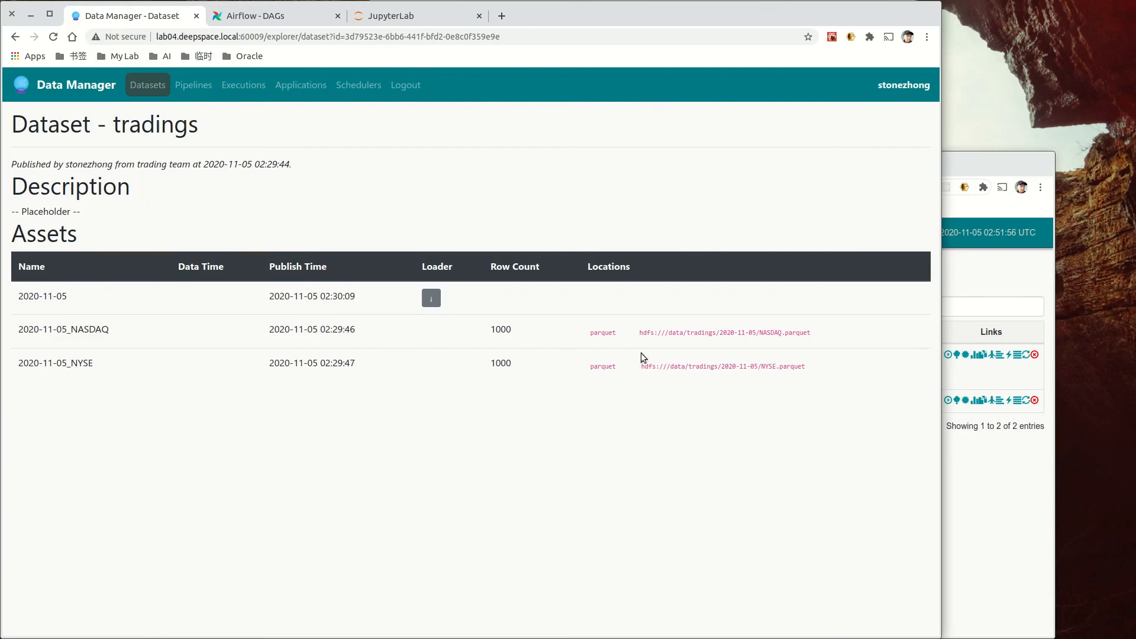
pyautogui.moveTo(639, 331); pyautogui.dragTo(817, 337)
pyautogui.hotkey('ctrl', 'c')
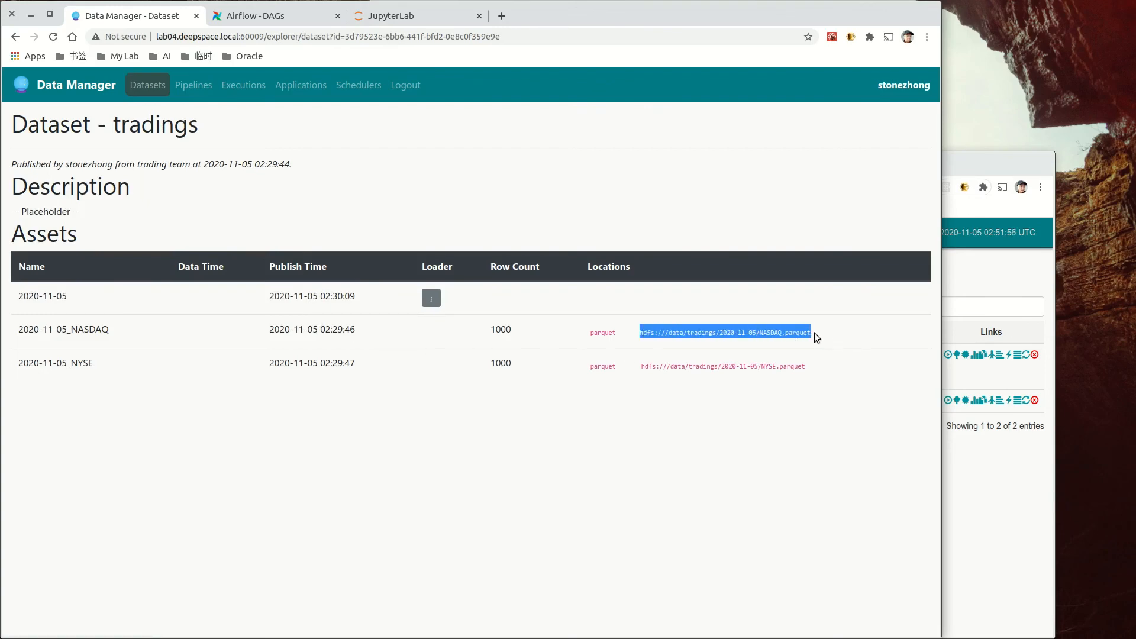
pyautogui.click(402, 17)
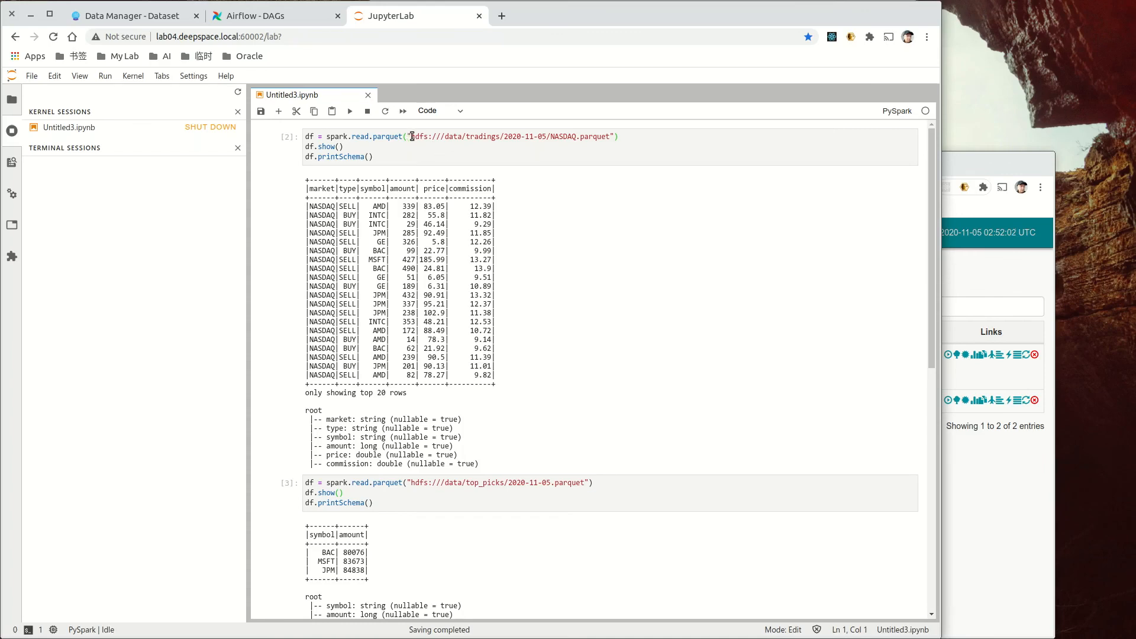
# Step: Paste the copied NASDAQ parquet location into the tradings cell's spark.read.parquet call, run the cell and examine the output rows
pyautogui.moveTo(410, 136); pyautogui.dragTo(609, 138)
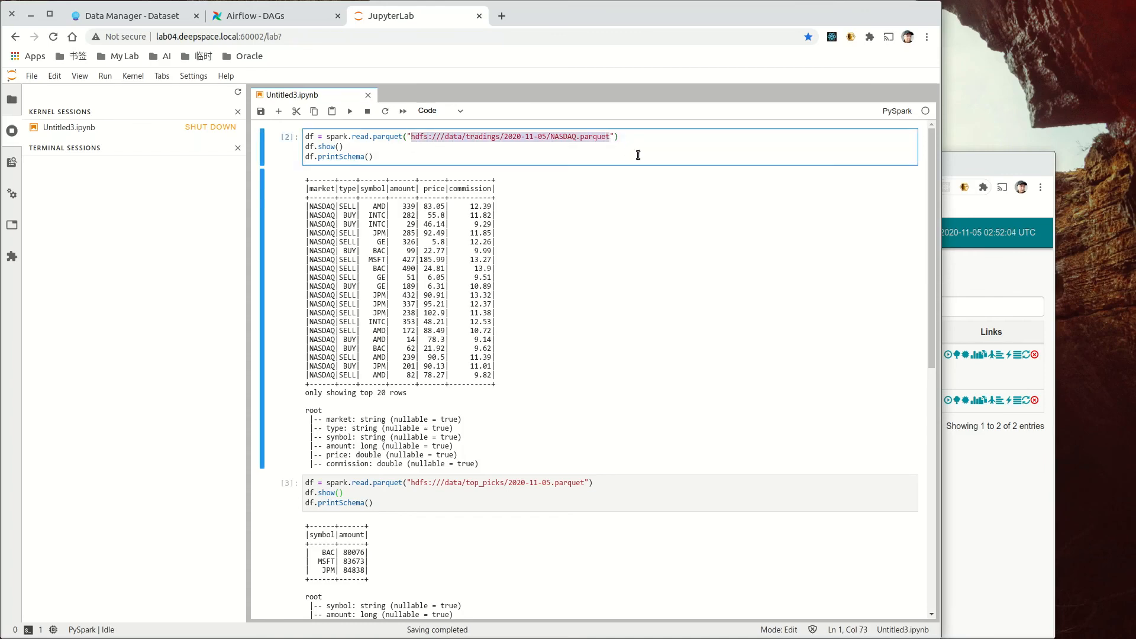
pyautogui.hotkey('ctrl', 'v')
pyautogui.hotkey('shift', 'Return')
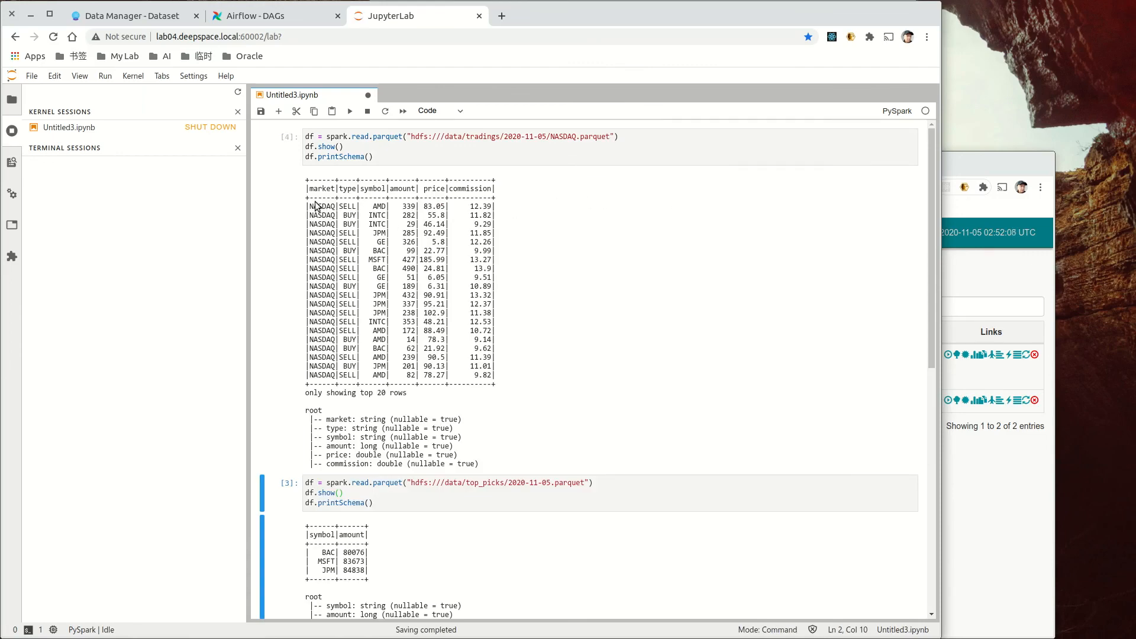
pyautogui.moveTo(314, 199); pyautogui.dragTo(427, 233)
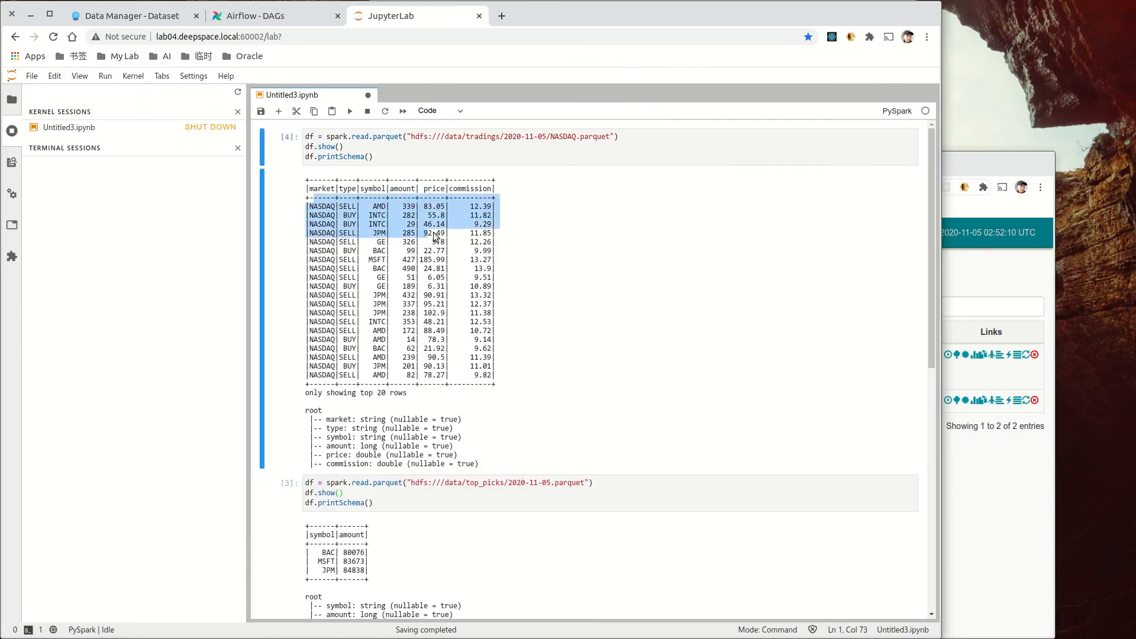
# Step: Switch to Data Manager and compare the tradings dataset's schema with the schema printed in the JupyterLab notebook
pyautogui.click(148, 22)
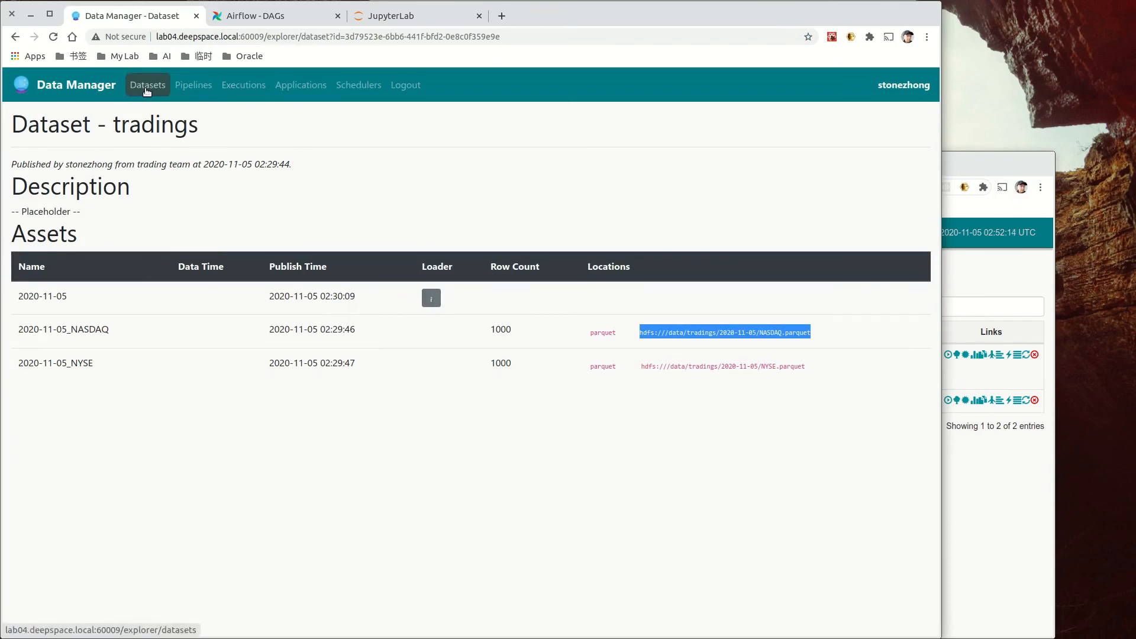
pyautogui.click(147, 85)
pyautogui.click(276, 237)
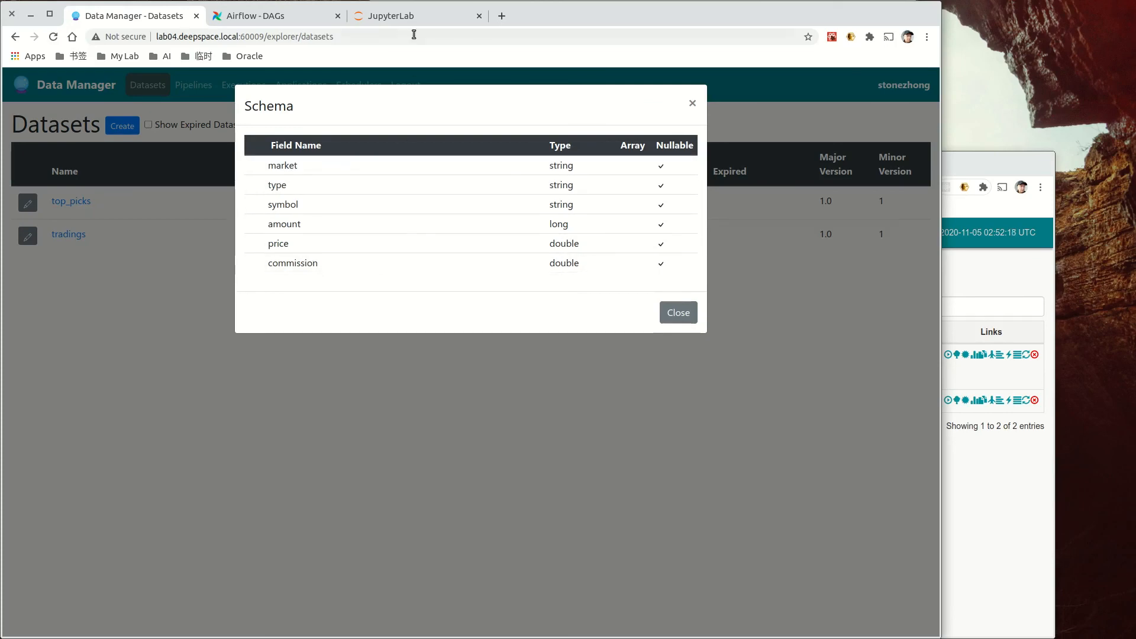
pyautogui.click(402, 17)
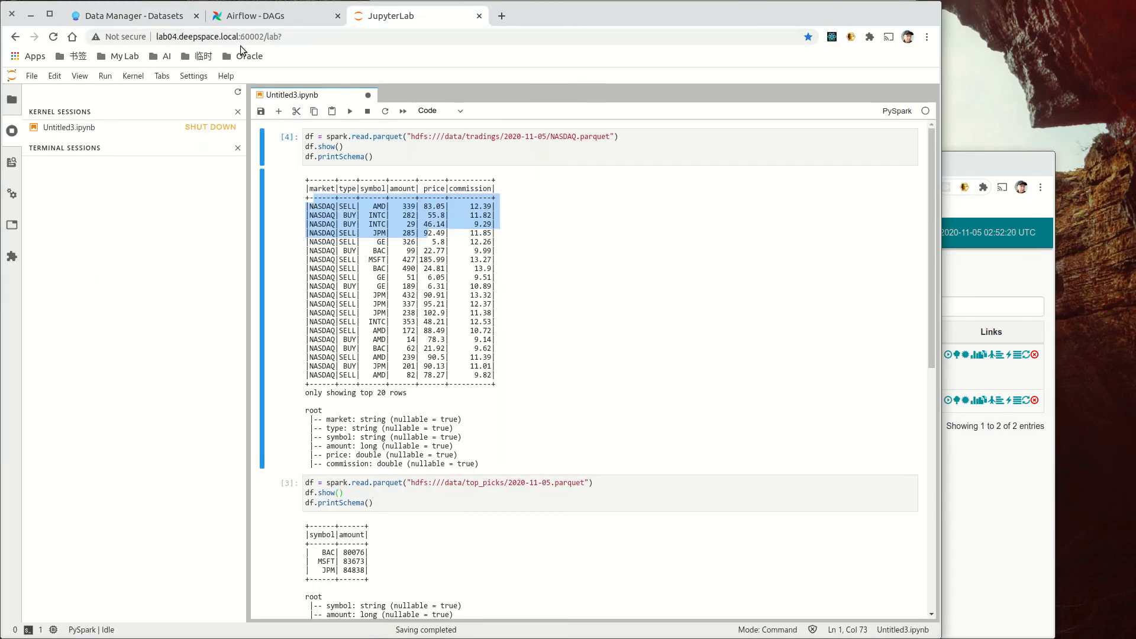
pyautogui.click(135, 16)
pyautogui.press('Escape')
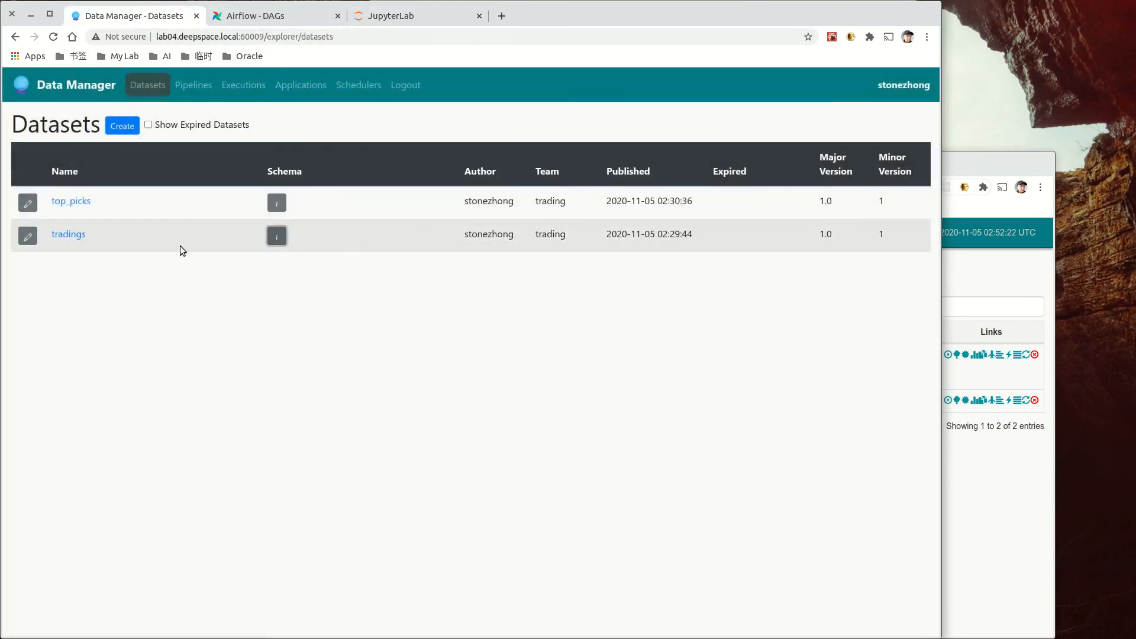
# Step: Copy the HDFS location of the top_picks dataset's 2020-11-05 asset and return to the JupyterLab notebook
pyautogui.click(71, 201)
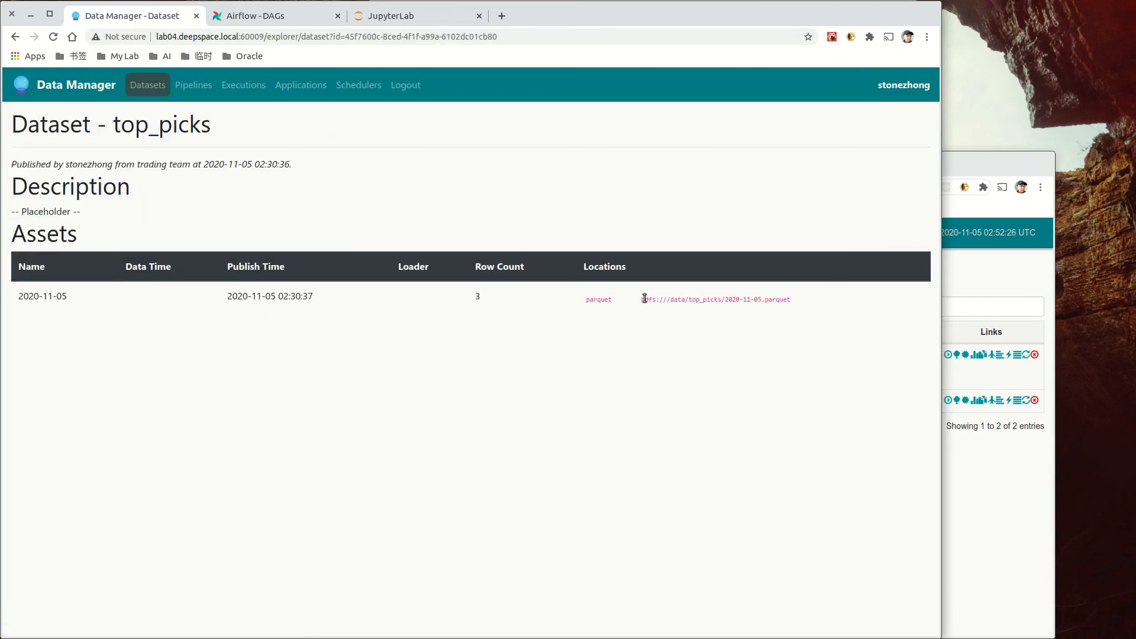
pyautogui.moveTo(644, 299); pyautogui.dragTo(806, 302)
pyautogui.hotkey('ctrl', 'c')
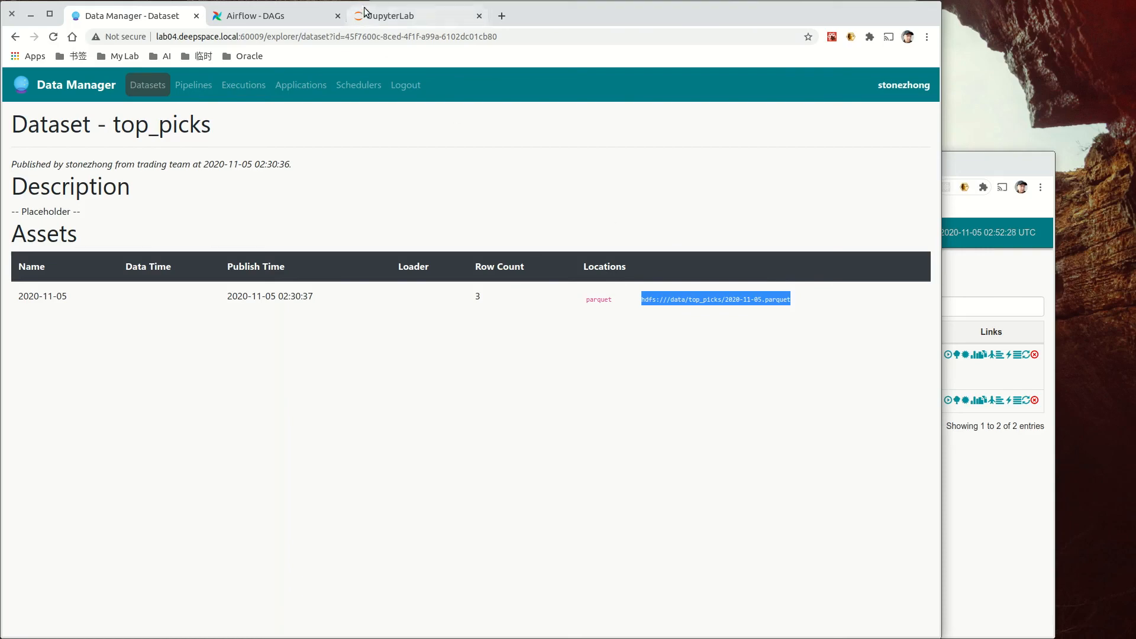
pyautogui.click(393, 18)
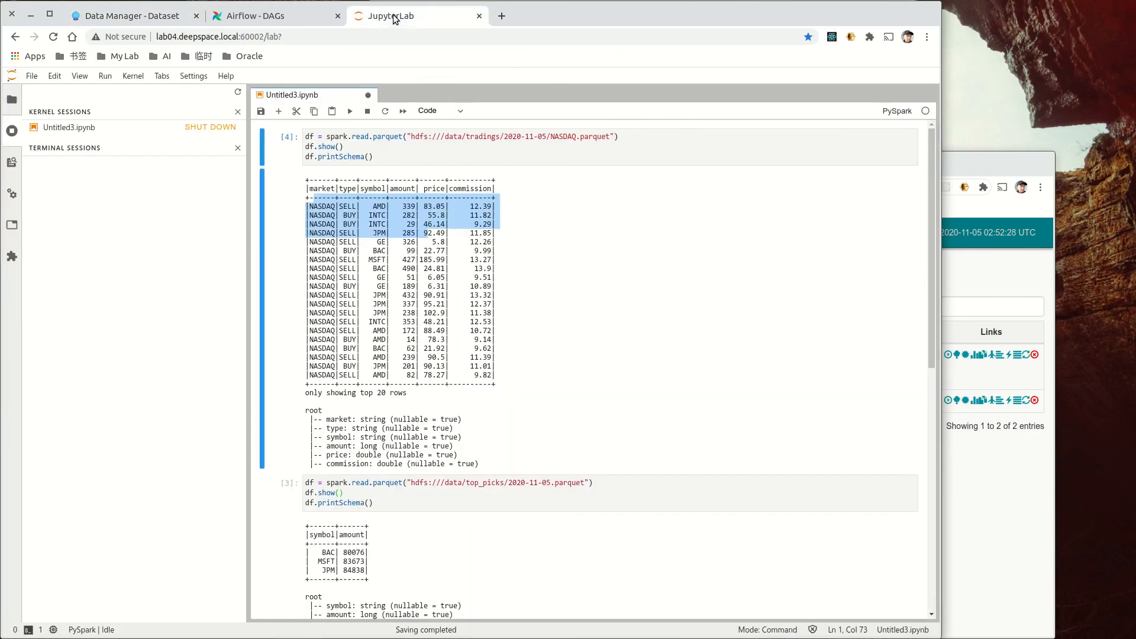
# Step: Replace the parquet path in the top_picks cell with the copied location, run the cell and examine its output rows
pyautogui.click(412, 483)
pyautogui.moveTo(413, 482); pyautogui.dragTo(587, 483)
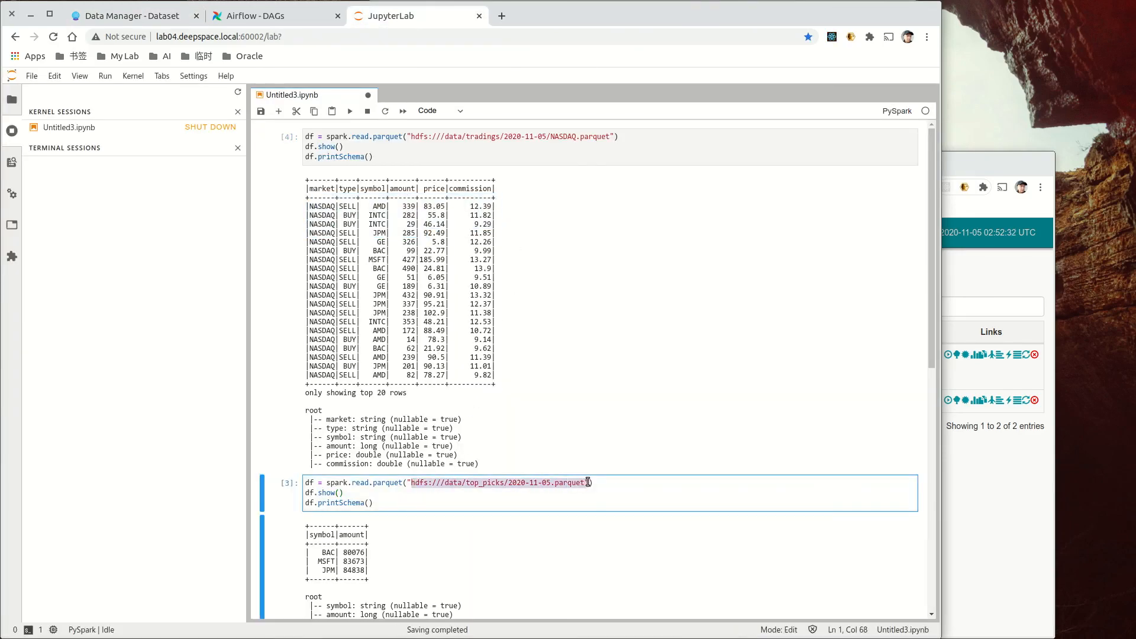
pyautogui.hotkey('ctrl', 'v')
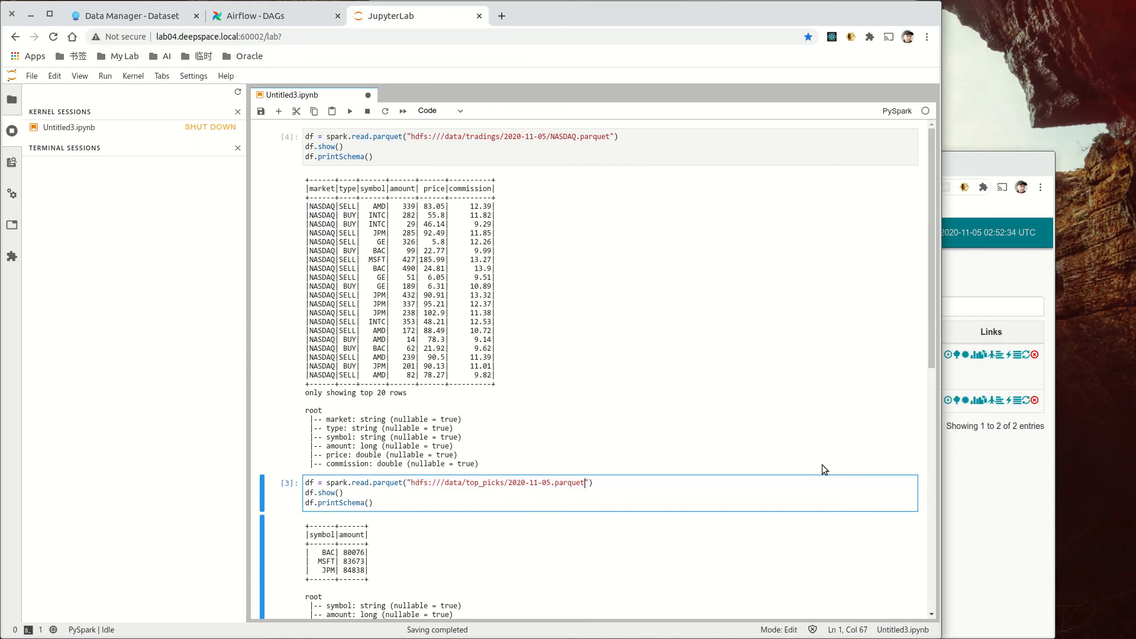
pyautogui.hotkey('shift', 'Return')
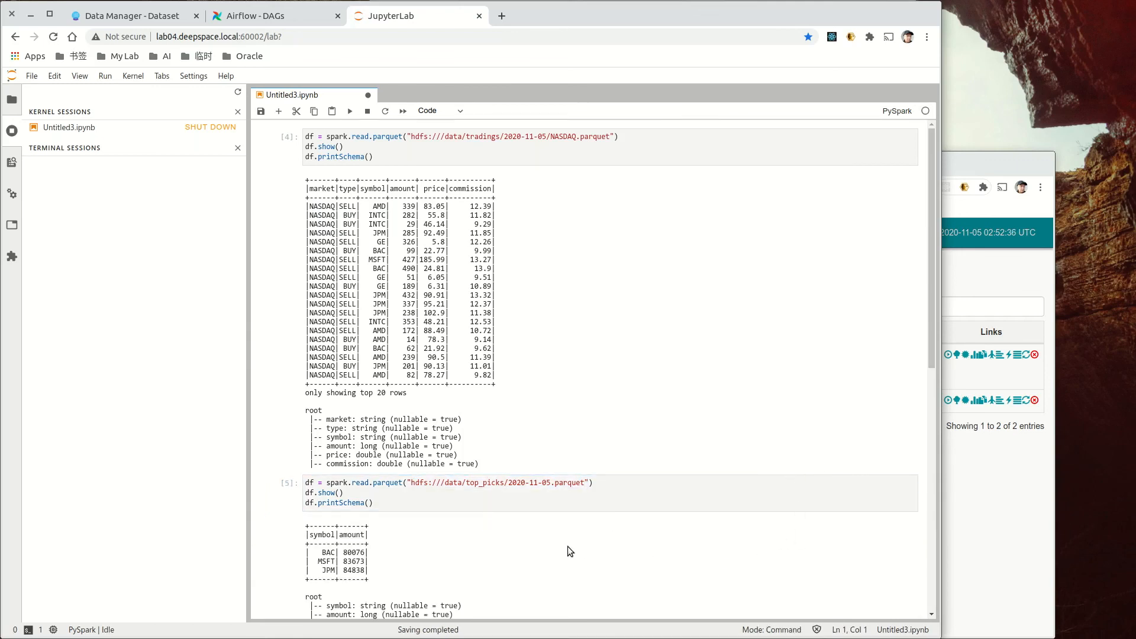
pyautogui.moveTo(314, 487); pyautogui.dragTo(374, 506)
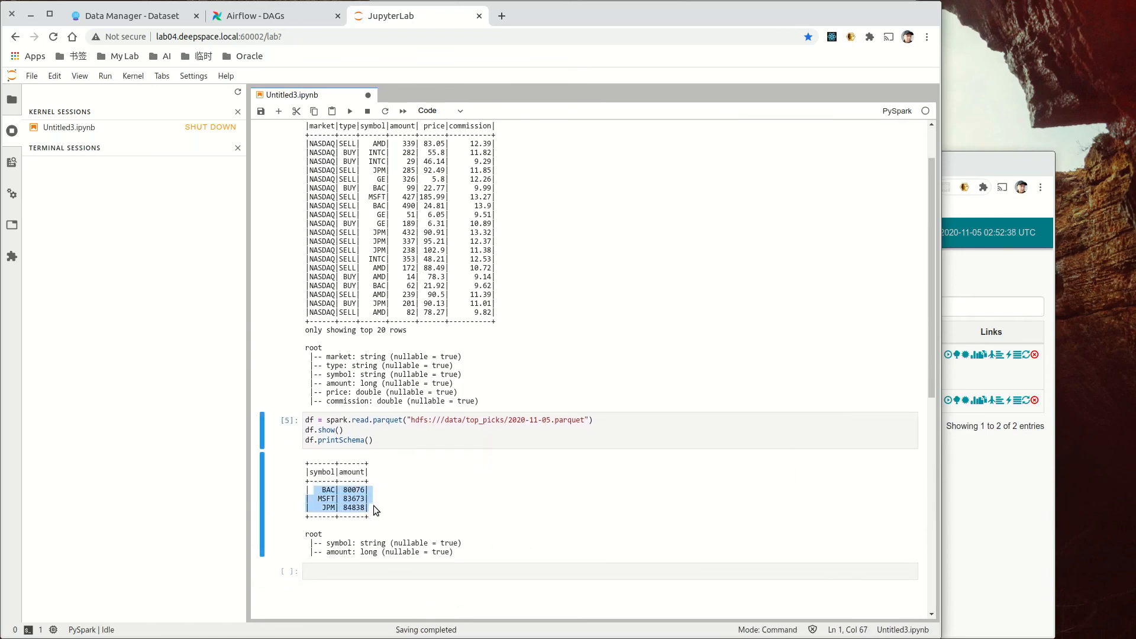
# Step: Examine the symbol and amount fields in the printed schema and compare them with the top_picks schema in Data Manager
pyautogui.click(329, 545)
pyautogui.doubleClick(333, 543)
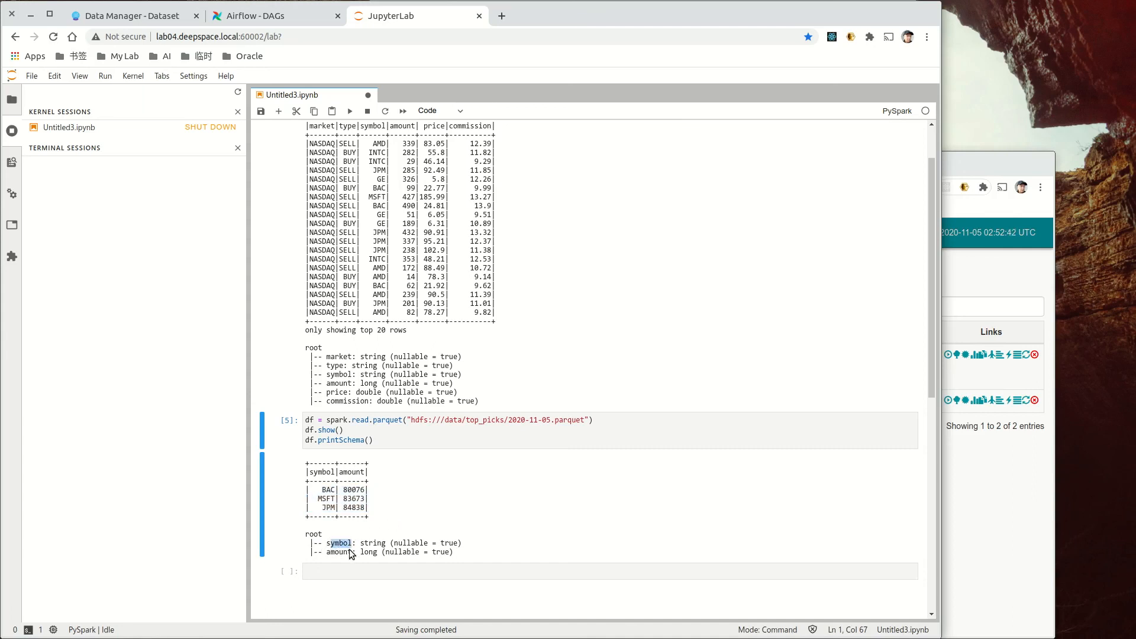
pyautogui.doubleClick(335, 552)
pyautogui.moveTo(356, 552); pyautogui.dragTo(330, 553)
pyautogui.click(154, 17)
pyautogui.click(15, 36)
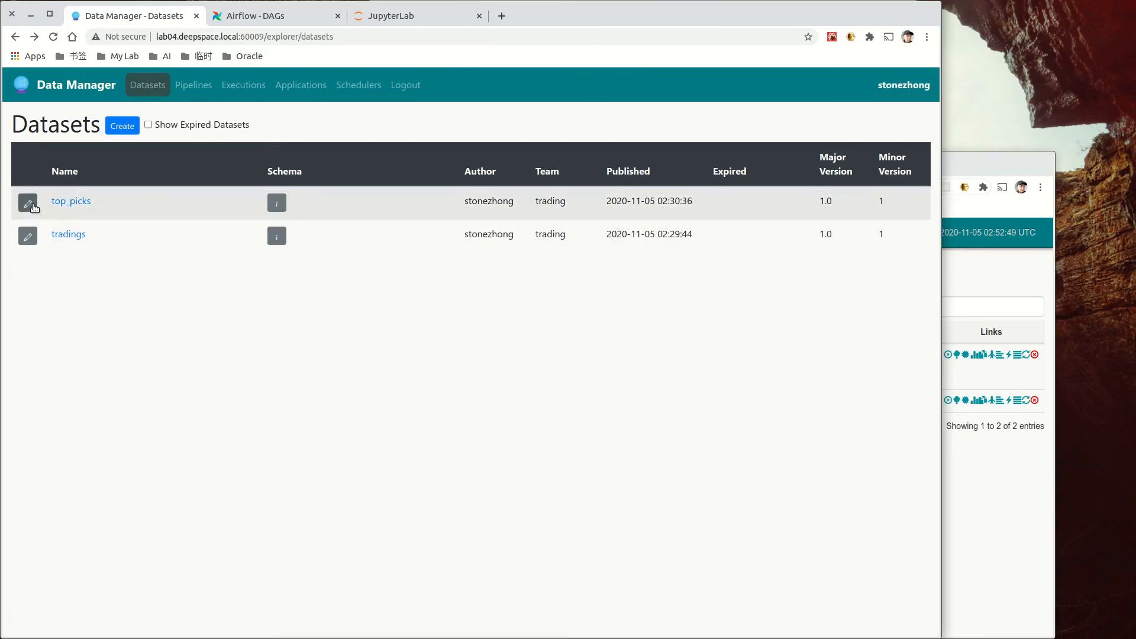
pyautogui.click(282, 206)
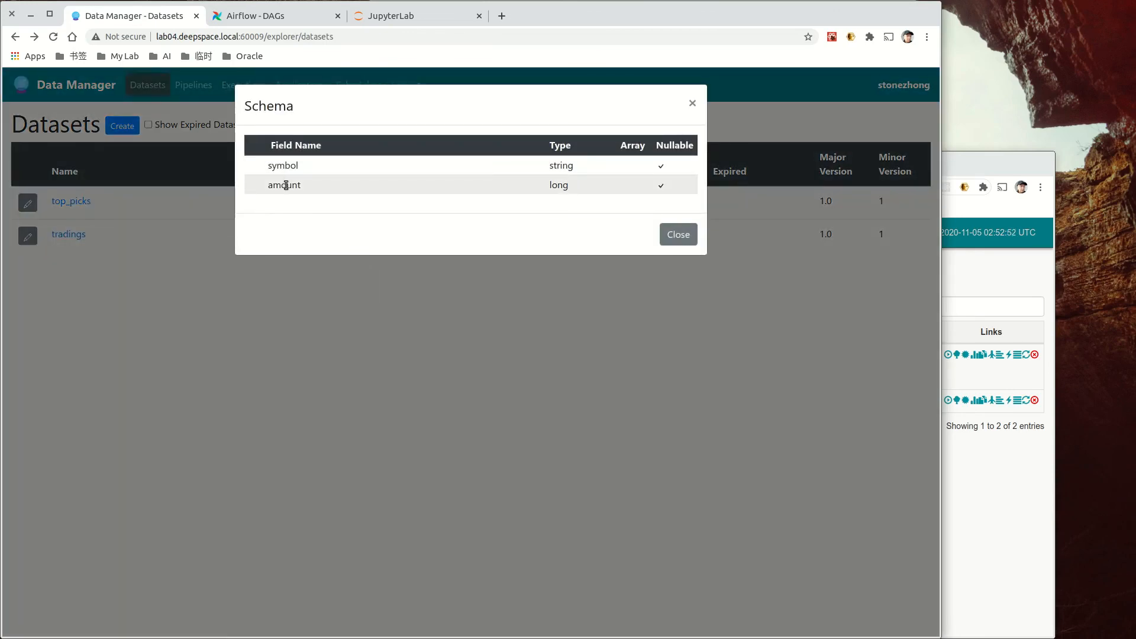